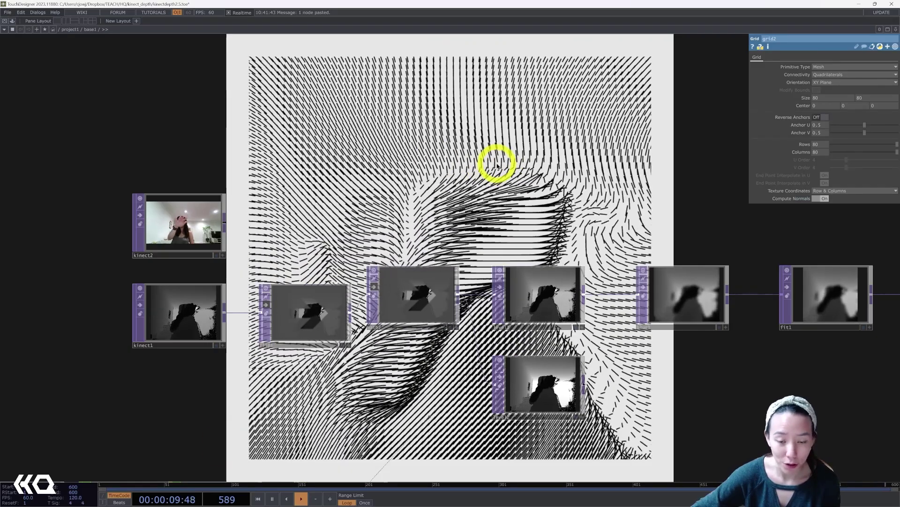
Examine the finished network's Kinect color and depth sources and the operators that process the depth image.
scroll(498, 165, "down", 2)
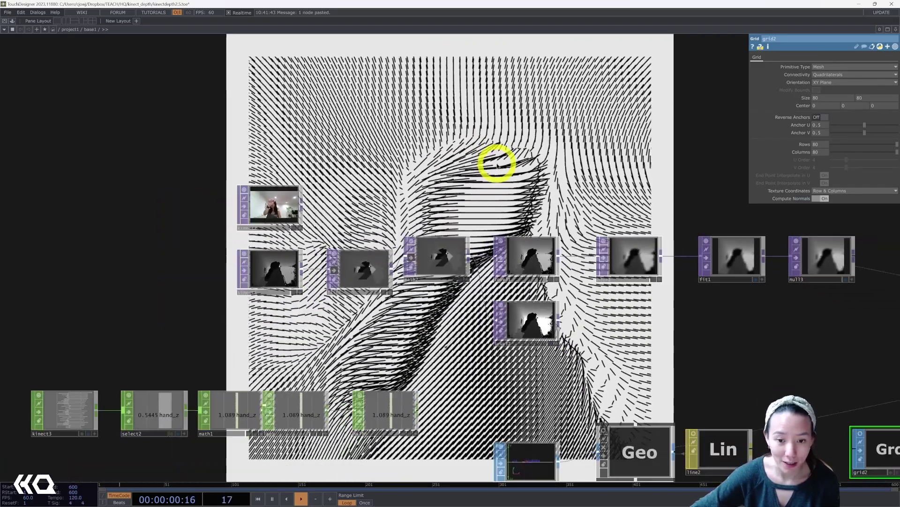
scroll(257, 212, "up", 5)
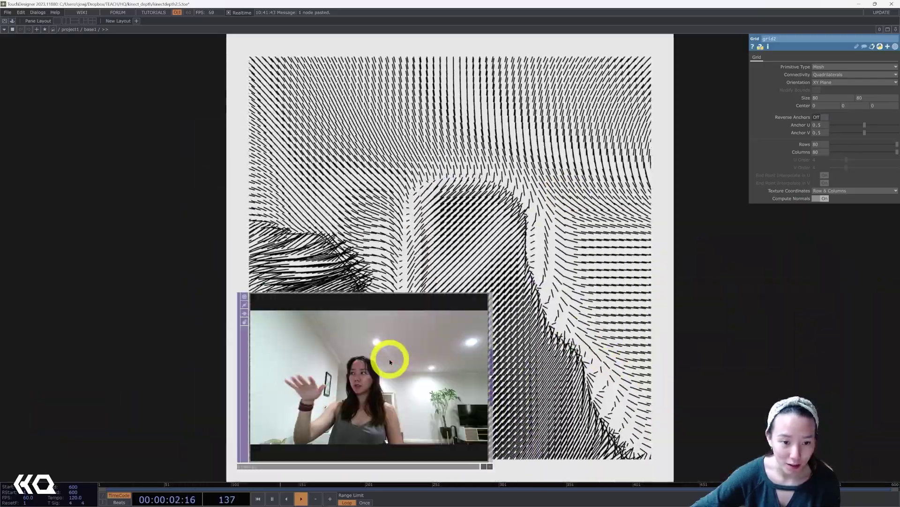
scroll(406, 269, "down", 2)
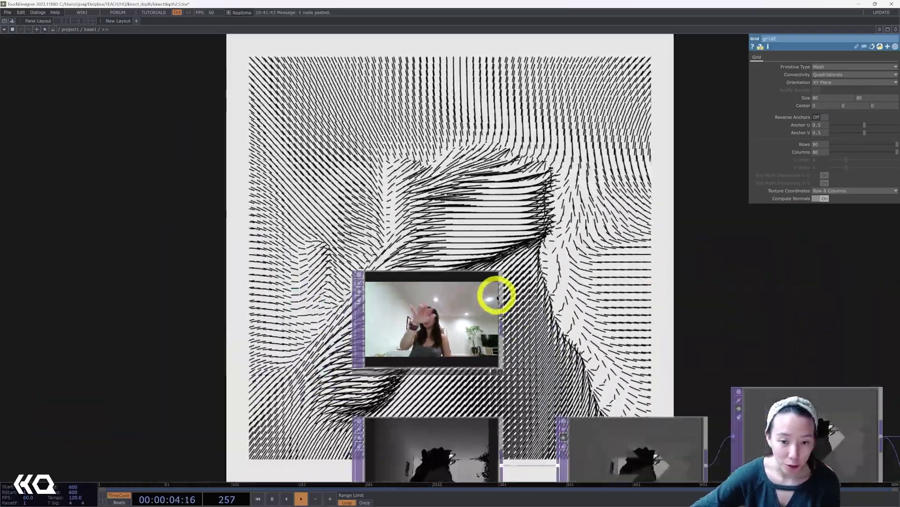
scroll(504, 301, "down", 1)
left_click_drag(593, 265, 499, 86)
scroll(383, 255, "up", 5)
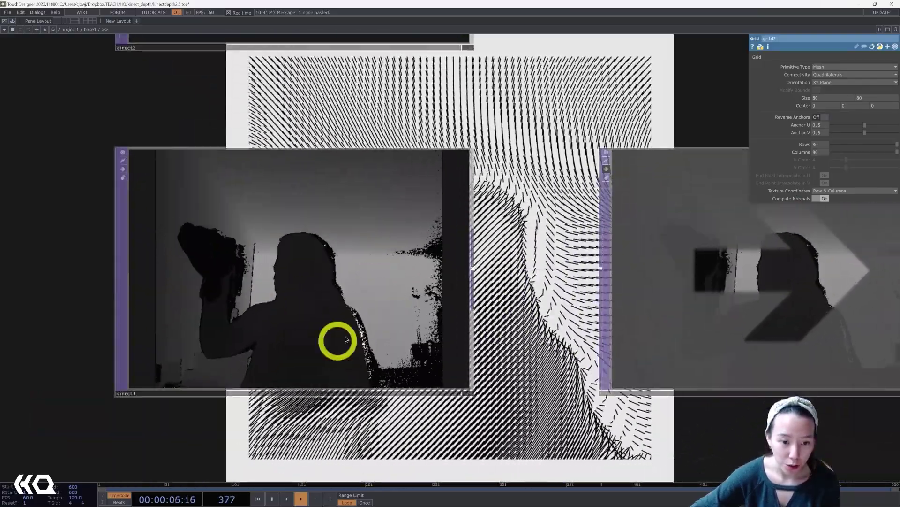
scroll(355, 324, "down", 4)
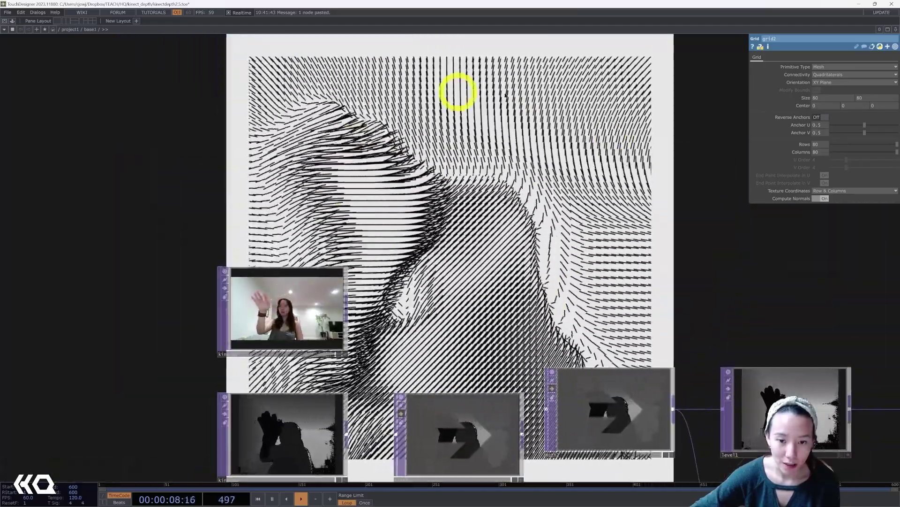
scroll(527, 223, "down", 2)
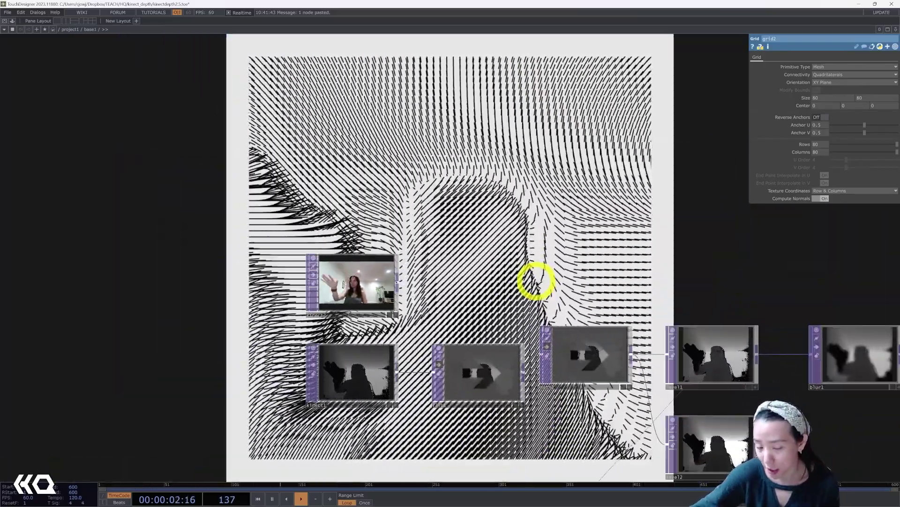
scroll(374, 309, "up", 3)
scroll(535, 348, "down", 4)
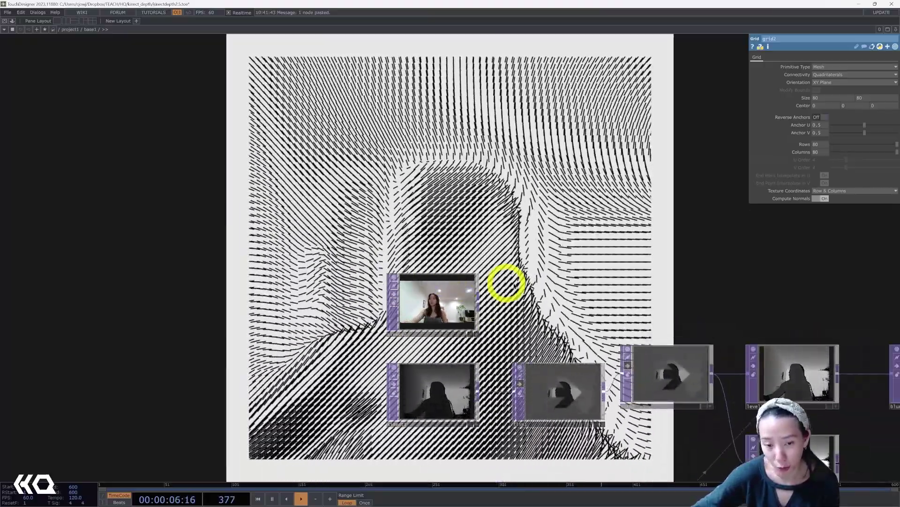
left_click_drag(563, 298, 410, 278)
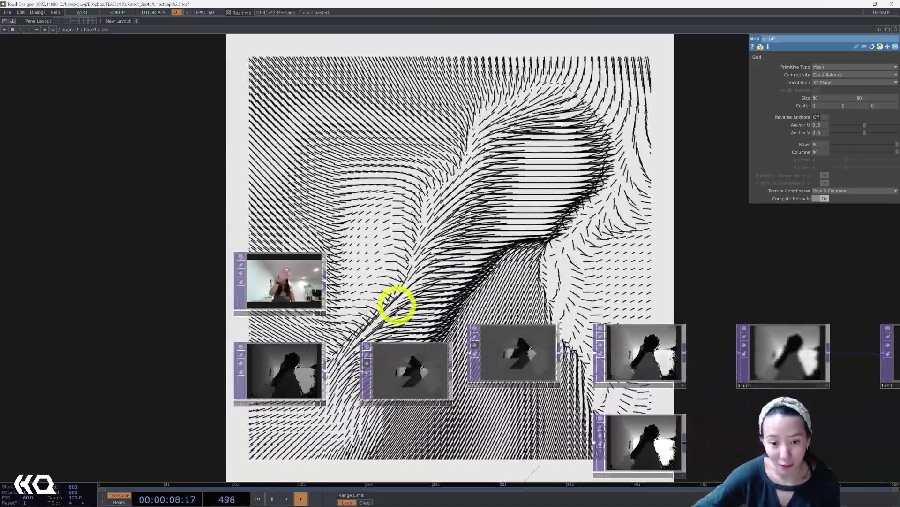
scroll(398, 308, "down", 5)
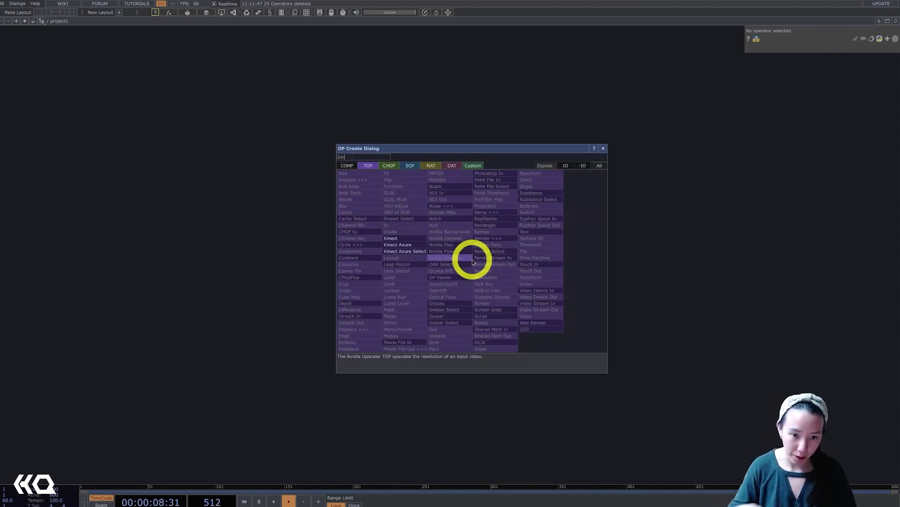
Add a Kinect TOP to the empty project network.
left_click(401, 240)
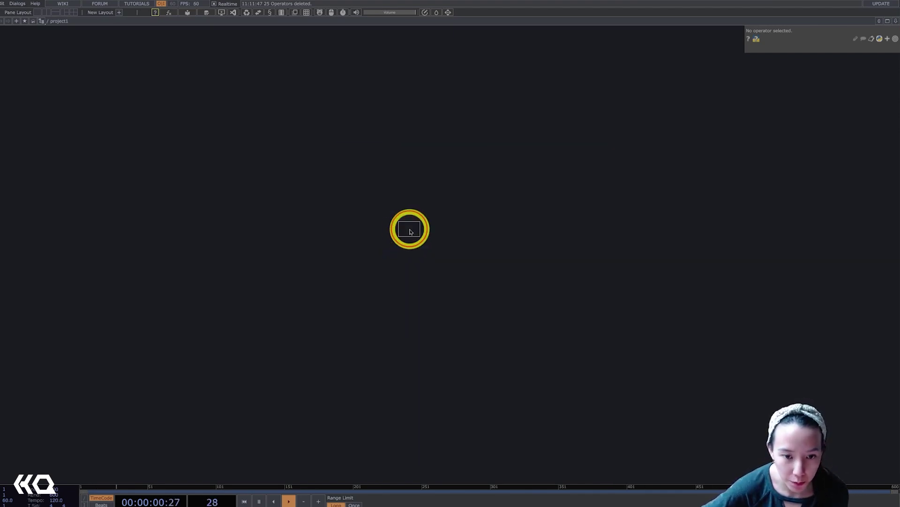
left_click(408, 229)
scroll(407, 206, "up", 10)
left_click_drag(440, 277, 436, 126)
scroll(435, 187, "up", 5)
left_click_drag(416, 62, 399, 203)
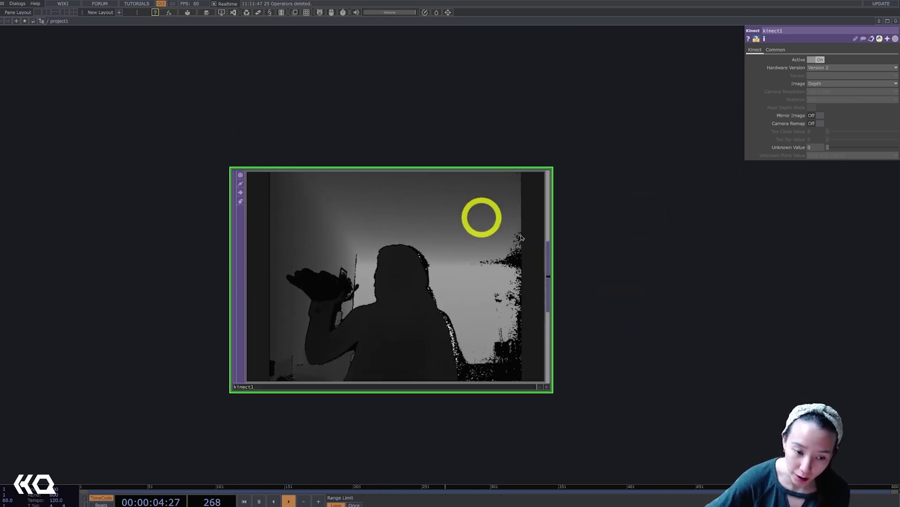
left_click_drag(657, 236, 540, 259)
left_click_drag(582, 195, 511, 228)
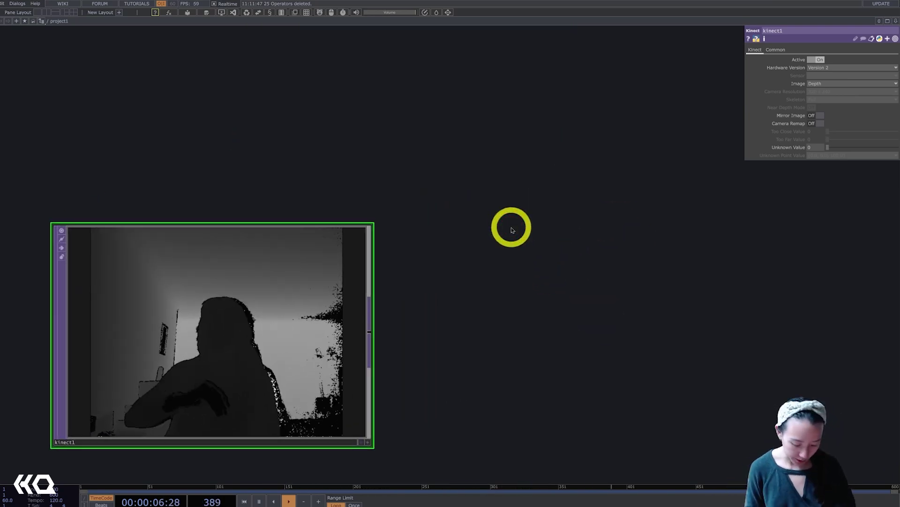
Add a Kinect Azure TOP to the network, apart from the Kinect TOP.
double_click(511, 229)
type("k")
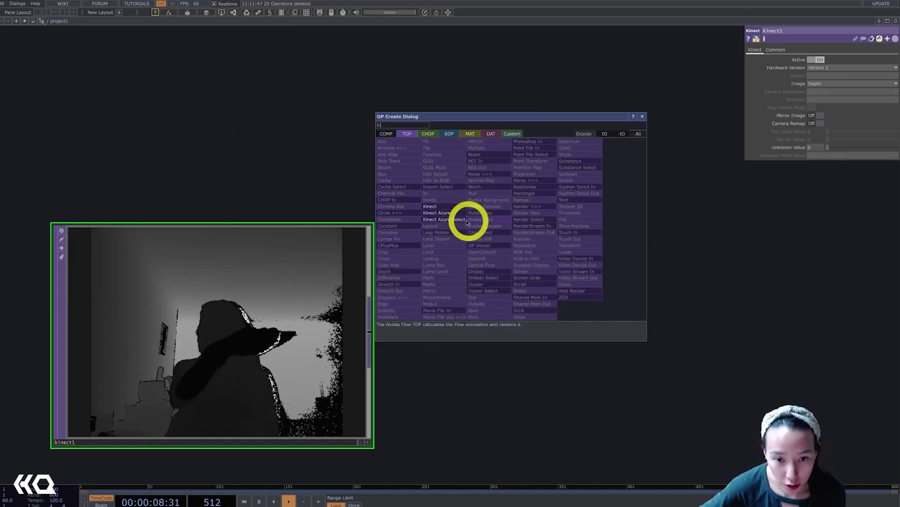
left_click(443, 212)
left_click(575, 152)
left_click_drag(696, 339, 425, 397)
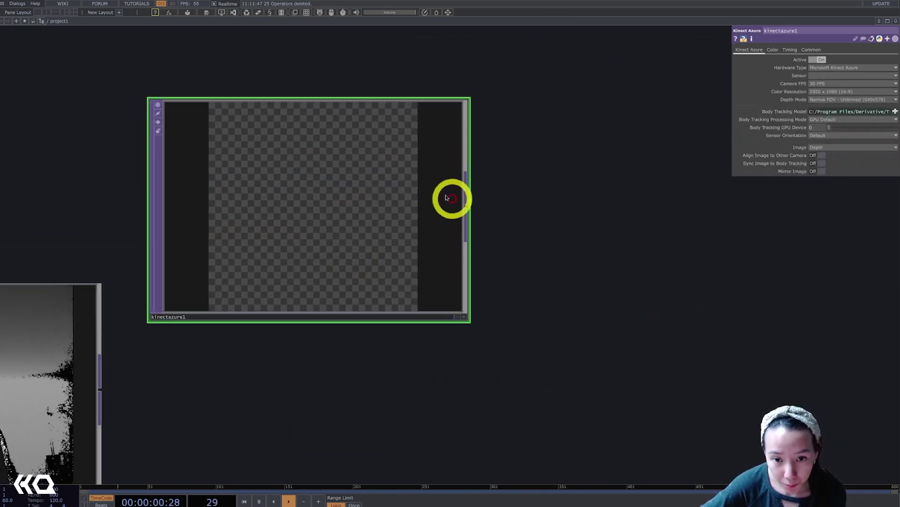
left_click_drag(436, 195, 535, 155)
left_click_drag(601, 324, 557, 320)
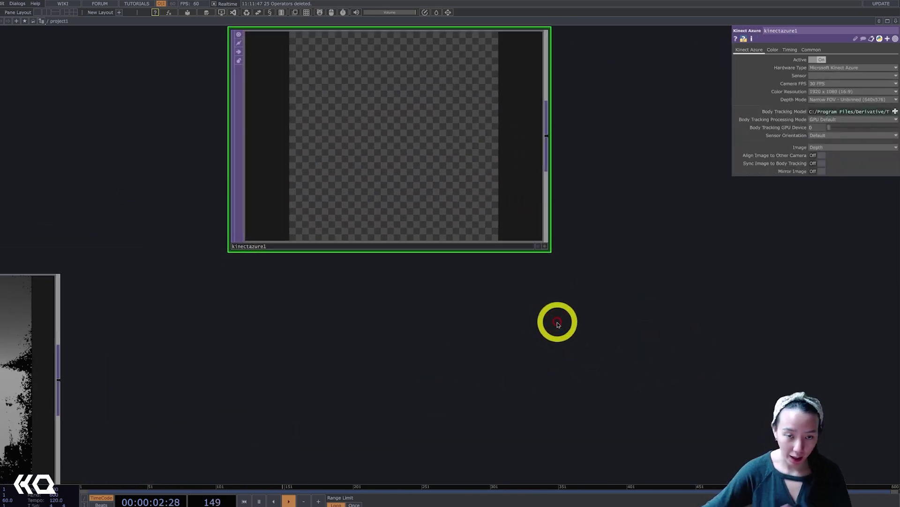
Add a Kinect Azure Select TOP next to the Kinect Azure TOP.
left_click_drag(685, 201, 676, 288)
left_click_drag(662, 389, 624, 315)
key("Tab")
type("k")
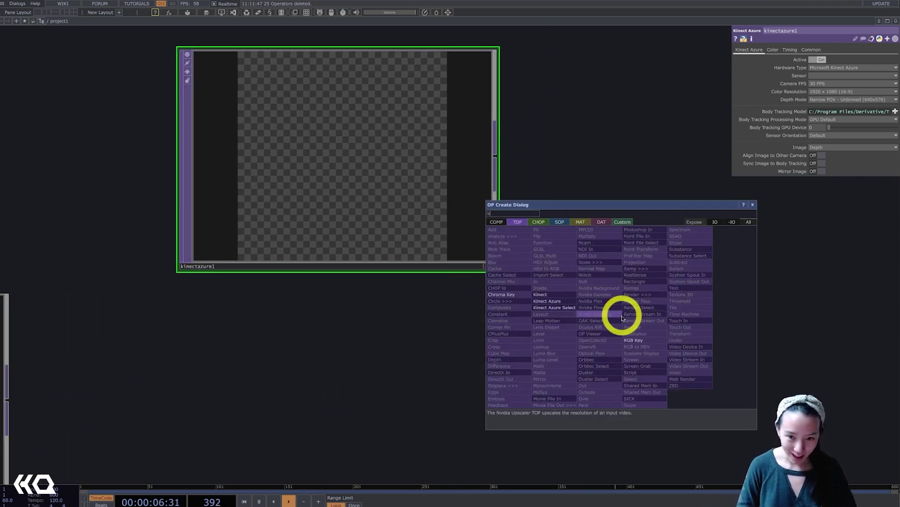
left_click(553, 310)
left_click(764, 342)
scroll(633, 249, "down", 3)
left_click_drag(616, 204, 480, 227)
scroll(584, 287, "up", 6)
scroll(585, 230, "down", 4)
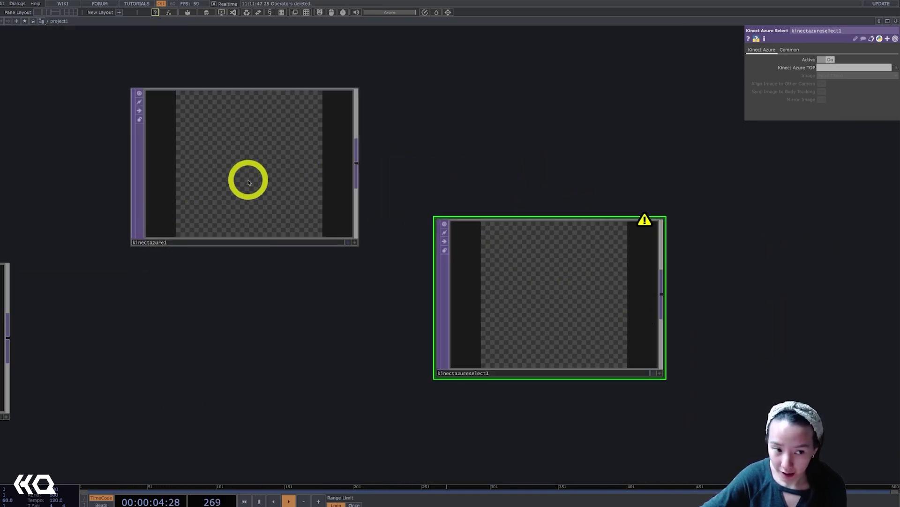
Point the Kinect Azure Select TOP at kinectazure1 with the Depth image and align it beside that operator.
left_click_drag(249, 183, 830, 70)
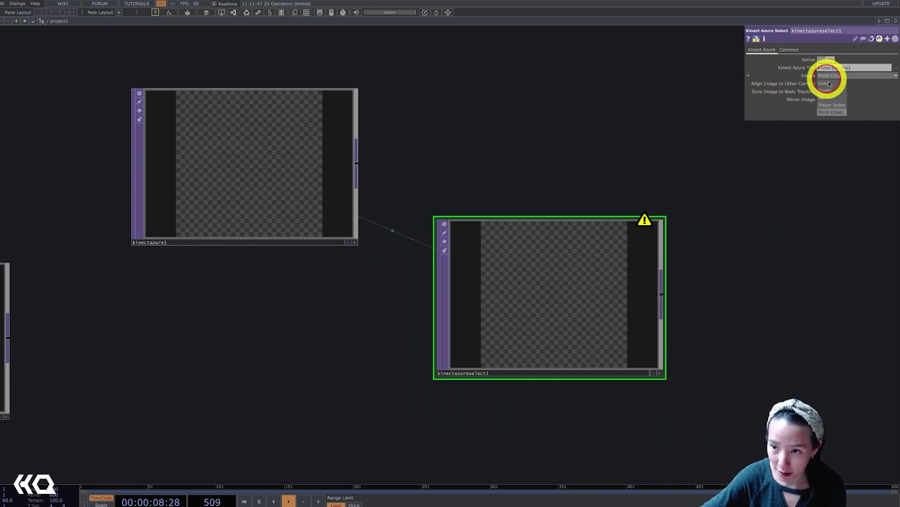
left_click_drag(555, 182, 608, 241)
left_click_drag(623, 325, 613, 182)
scroll(611, 180, "down", 5)
Bypass both the Kinect Azure and the Kinect Azure Select TOPs together.
right_click_drag(363, 123, 731, 260)
left_click_drag(472, 189, 472, 100)
left_click(403, 97)
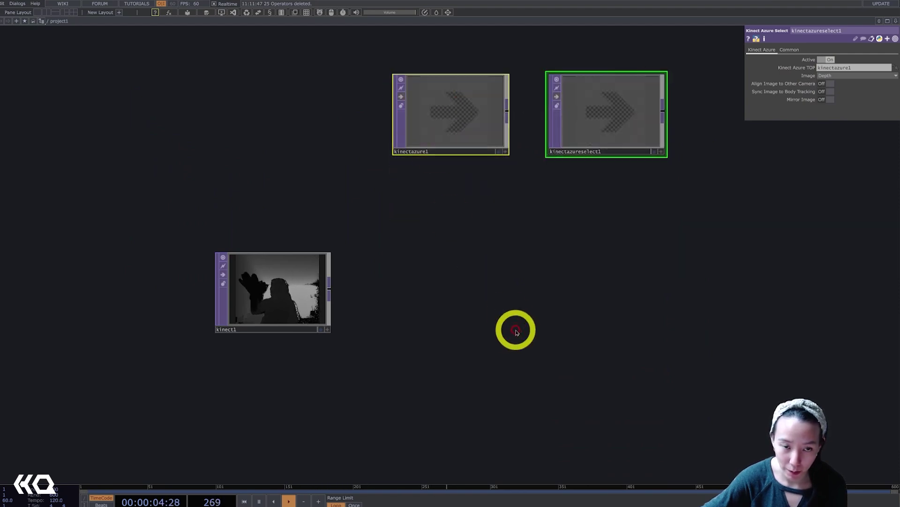
Add a second Kinect TOP, set its image to Color, and place it beside kinect1.
scroll(366, 306, "up", 6)
left_click_drag(469, 314, 741, 290)
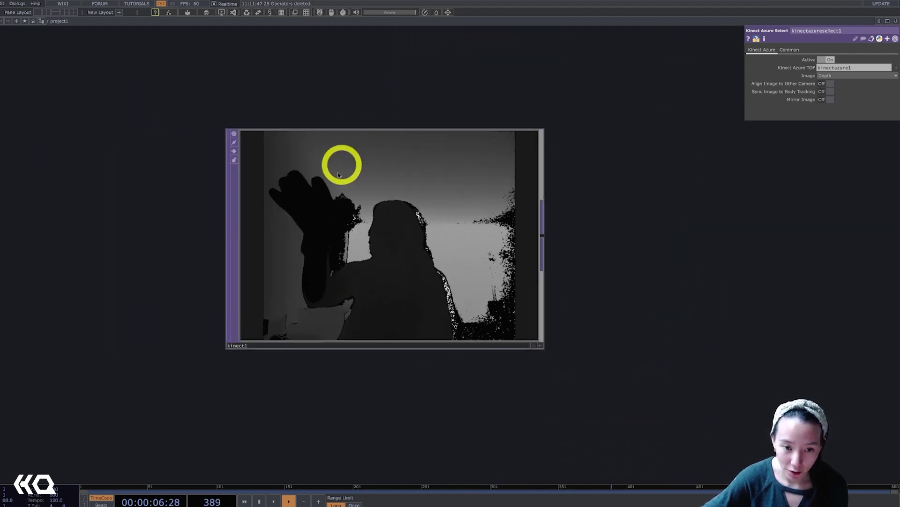
left_click(358, 233)
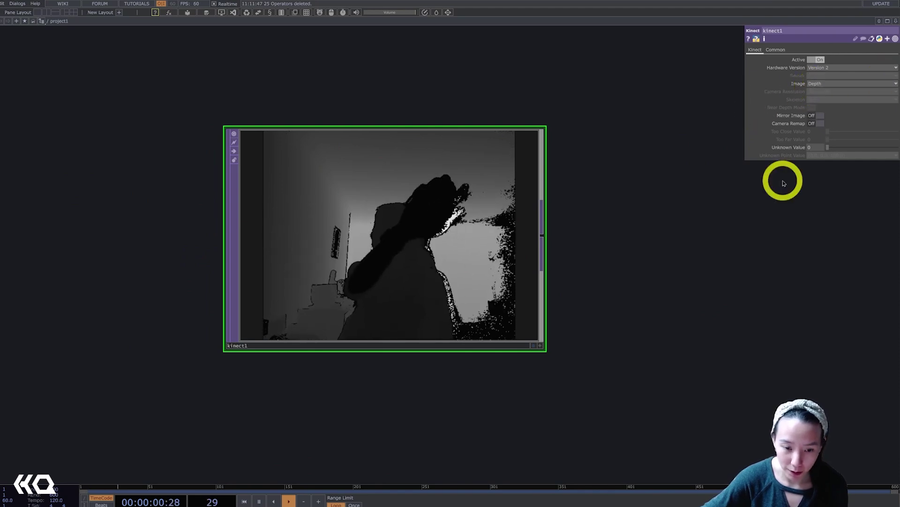
scroll(705, 225, "down", 5)
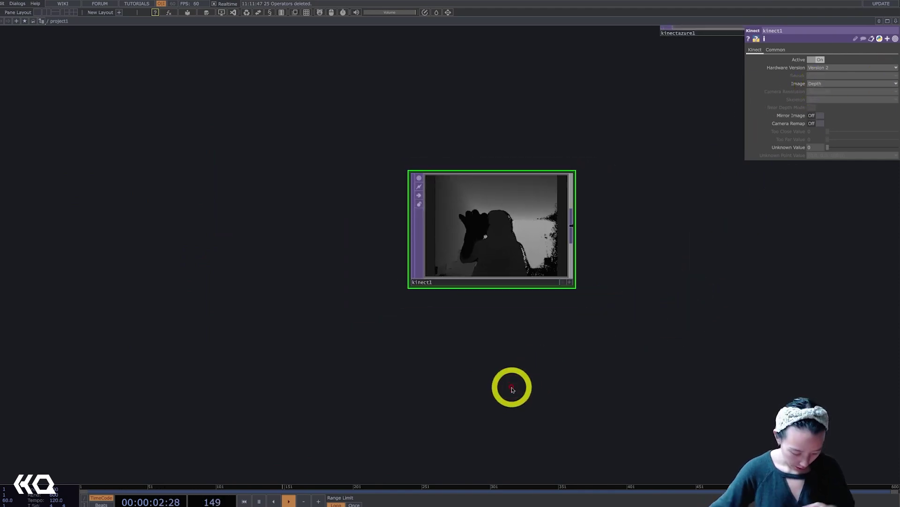
double_click(511, 389)
type("kinec")
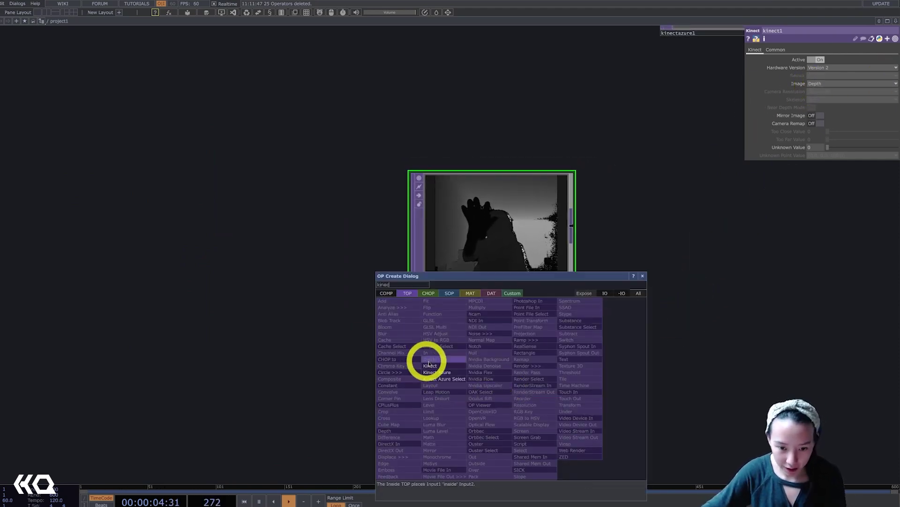
left_click(429, 366)
left_click(484, 364)
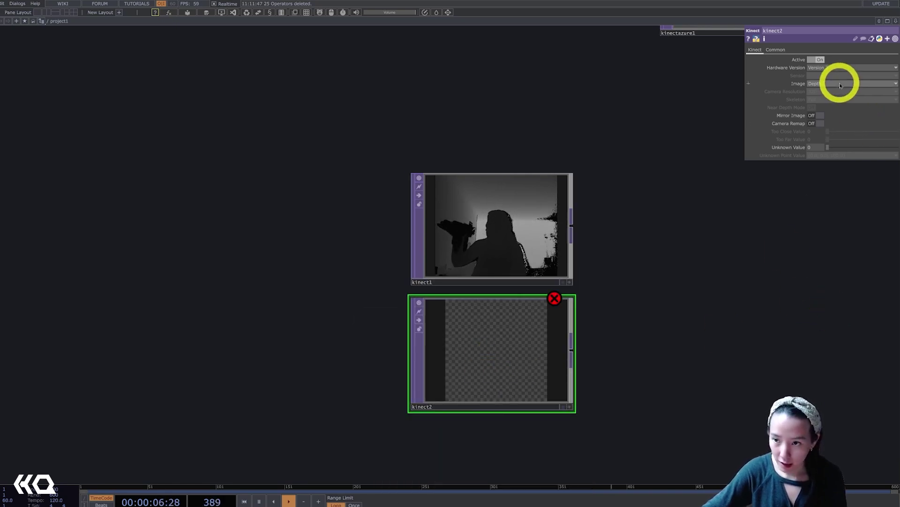
left_click(823, 94)
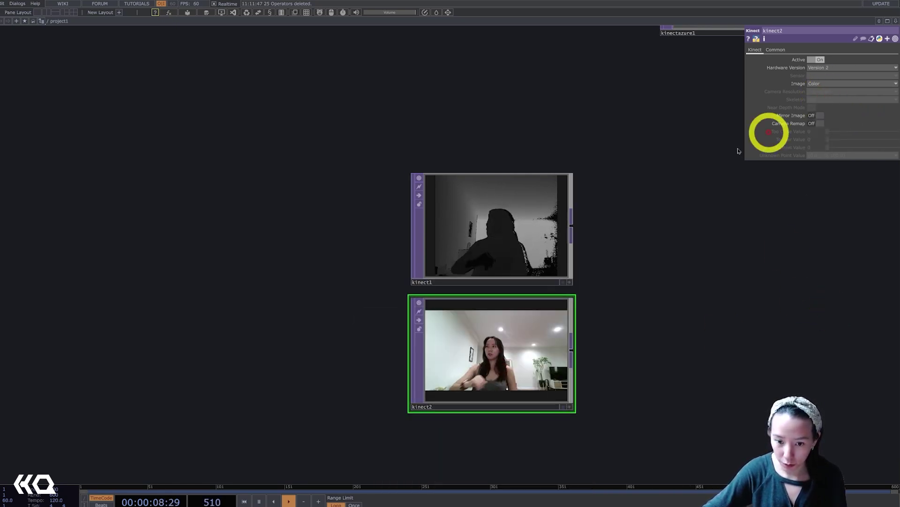
left_click_drag(536, 342, 321, 235)
Append a Level TOP to the output of the depth Kinect TOP.
left_click_drag(564, 370, 476, 401)
scroll(474, 293, "up", 4)
right_click(464, 235)
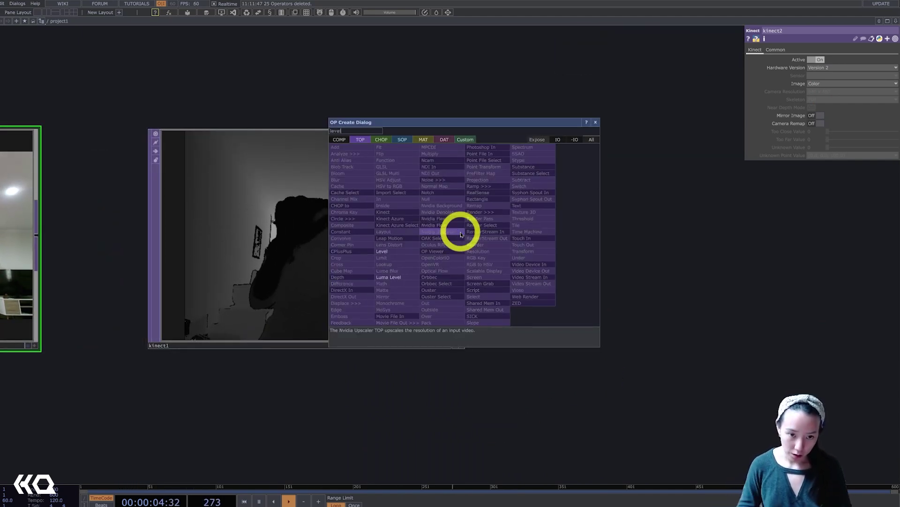
left_click(387, 253)
left_click(649, 223)
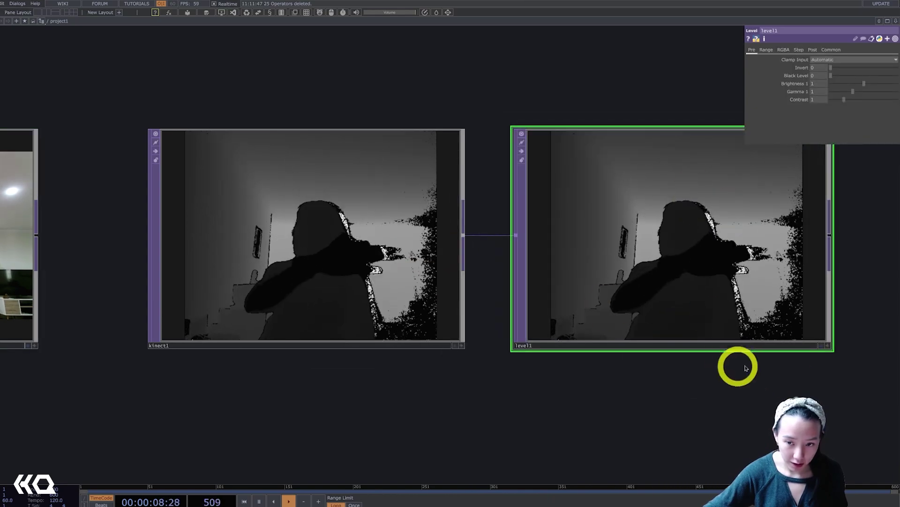
Append a Fit TOP to the output of the Level TOP.
left_click_drag(758, 364, 430, 390)
left_click_drag(666, 264, 618, 263)
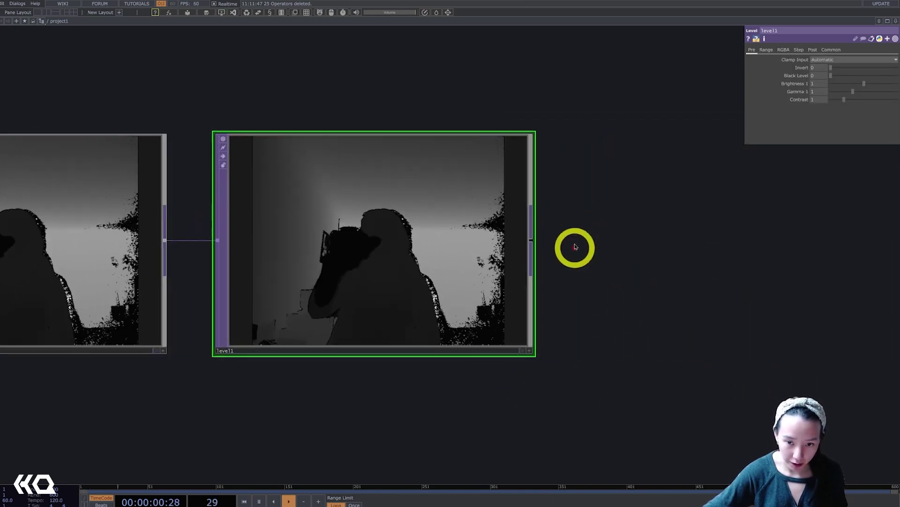
right_click(534, 242)
type("fit")
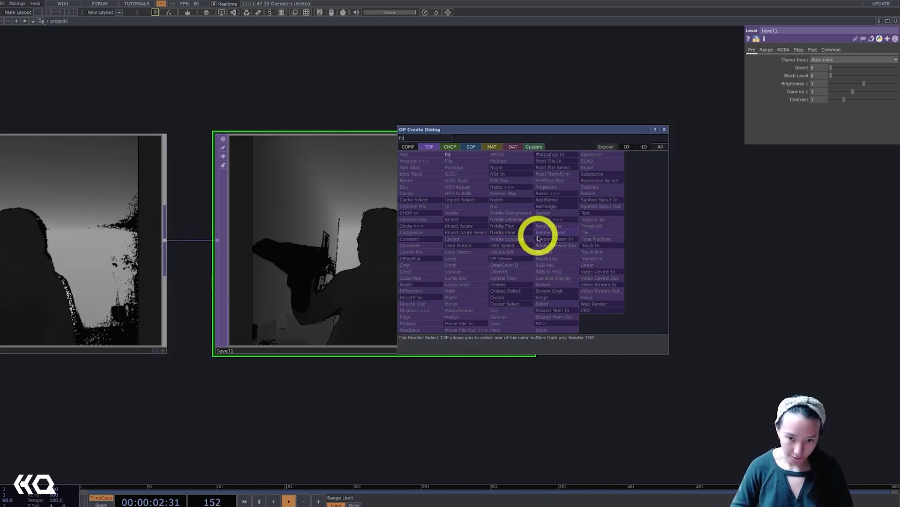
left_click(459, 156)
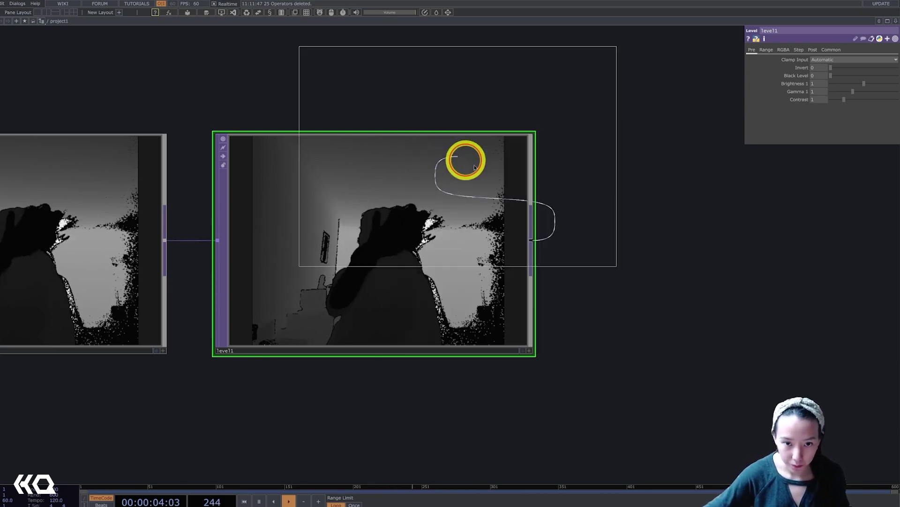
left_click(746, 235)
Append a Null TOP to the output of the Fit TOP.
left_click_drag(755, 396, 420, 416)
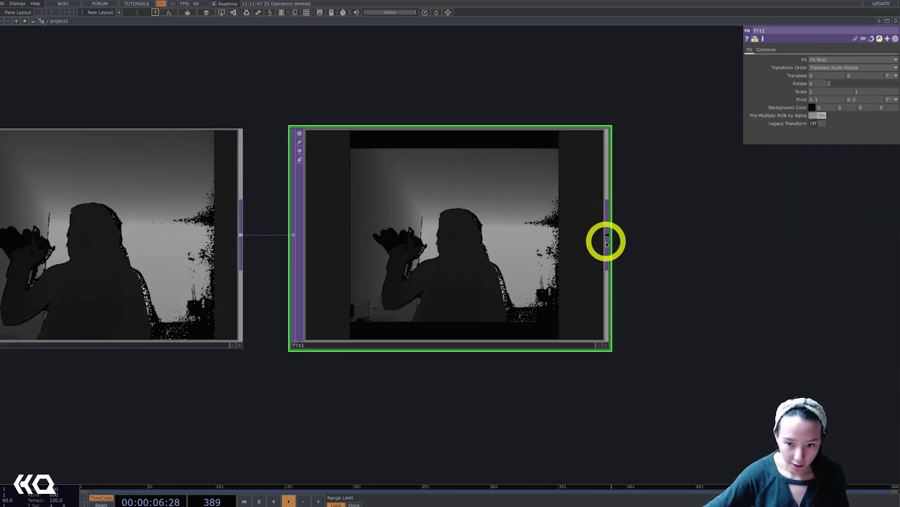
right_click(608, 241)
type("nu")
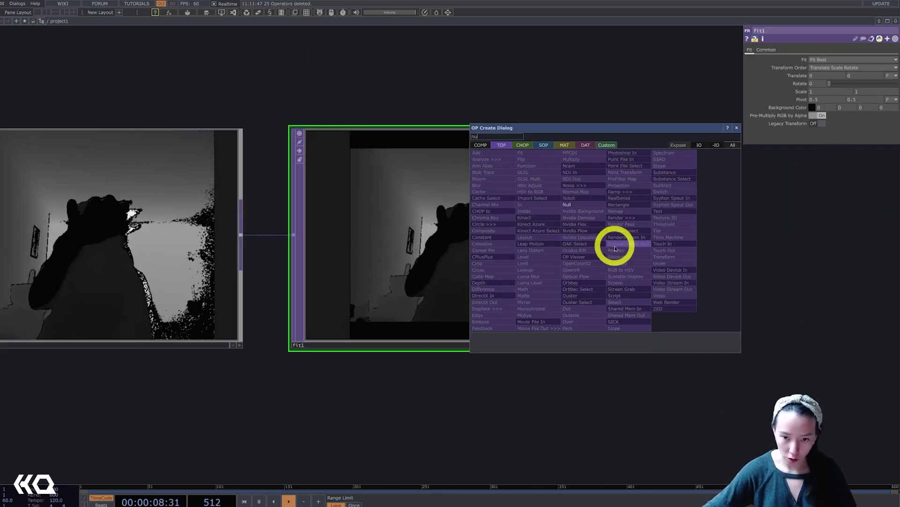
left_click(573, 206)
left_click(797, 241)
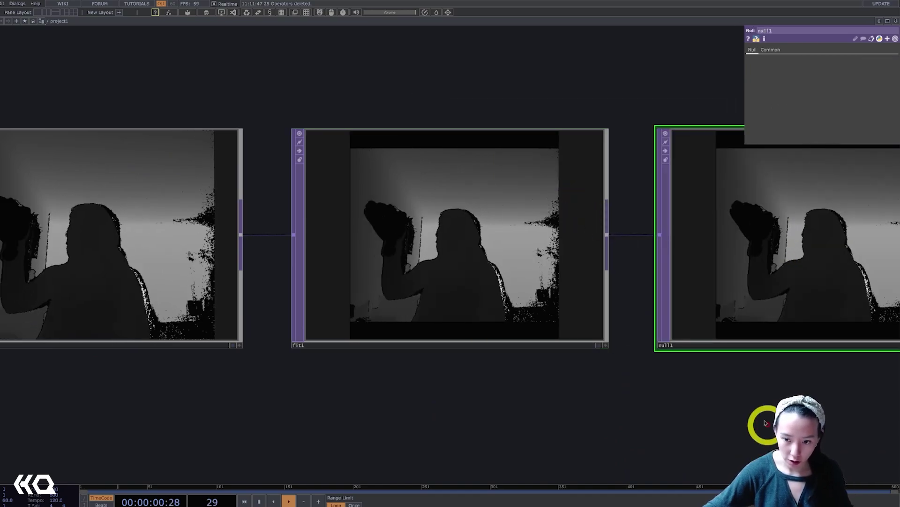
Rename the Null TOP at the end of the depth Kinect chain as kinect_inst.
left_click_drag(755, 416, 551, 416)
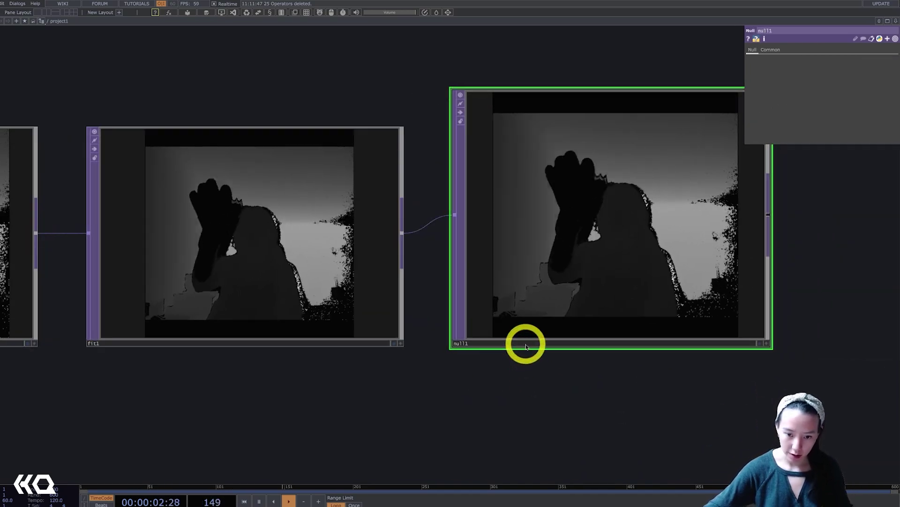
left_click(532, 346)
type("kinect")
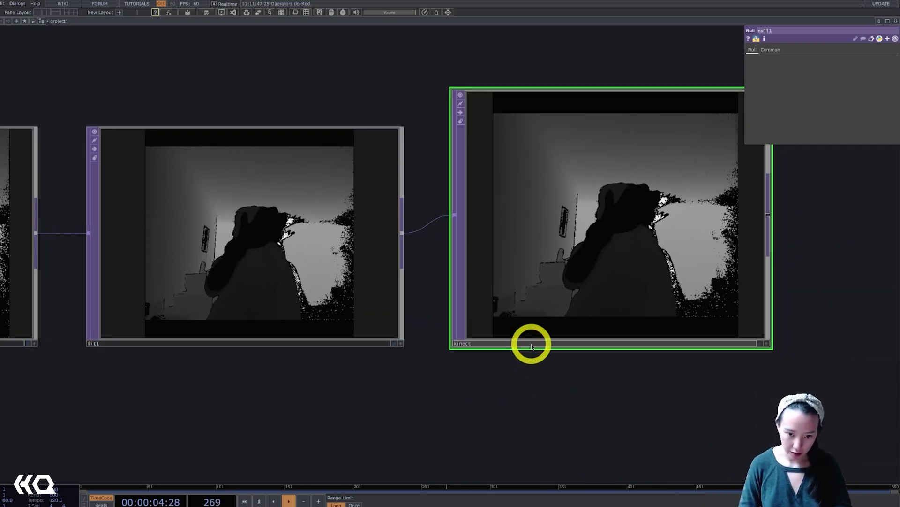
type("_inst")
key("Return")
scroll(531, 346, "down", 5)
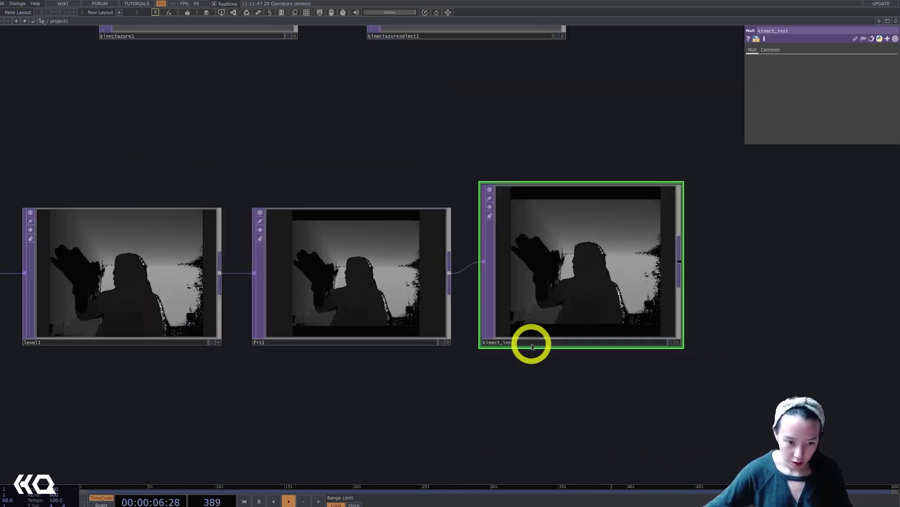
Add a Grid SOP to the network below the kinect1 TOP.
left_click_drag(548, 362, 781, 248)
scroll(378, 294, "down", 5)
left_click_drag(401, 305, 314, 272)
scroll(314, 272, "up", 5)
left_click_drag(376, 293, 479, 311)
key("Tab")
type("grid")
left_click(268, 233)
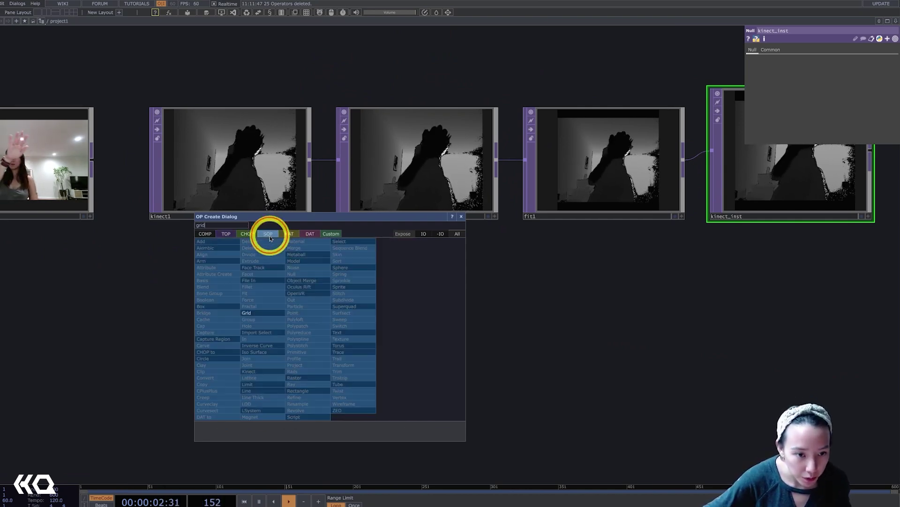
left_click(249, 313)
left_click(246, 321)
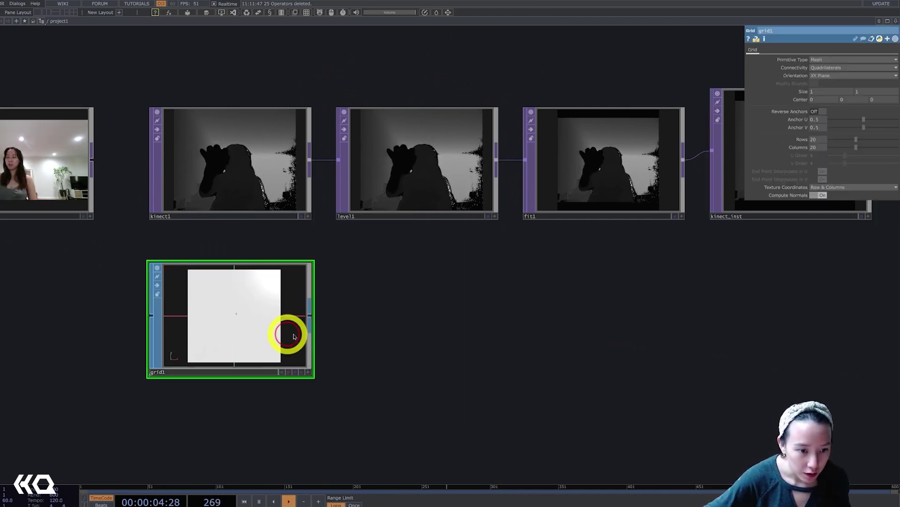
Switch the Grid SOP's viewer to wireframe display.
left_click_drag(512, 342, 565, 334)
scroll(516, 347, "up", 4)
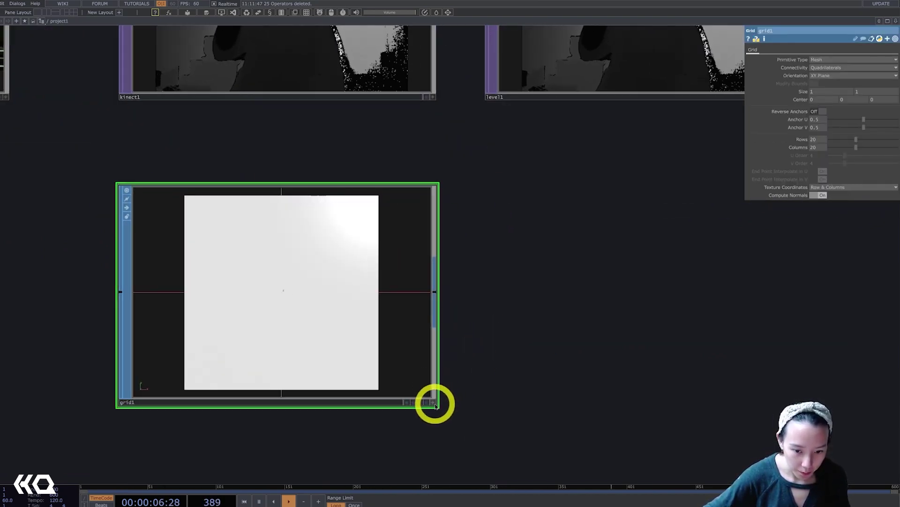
key("w")
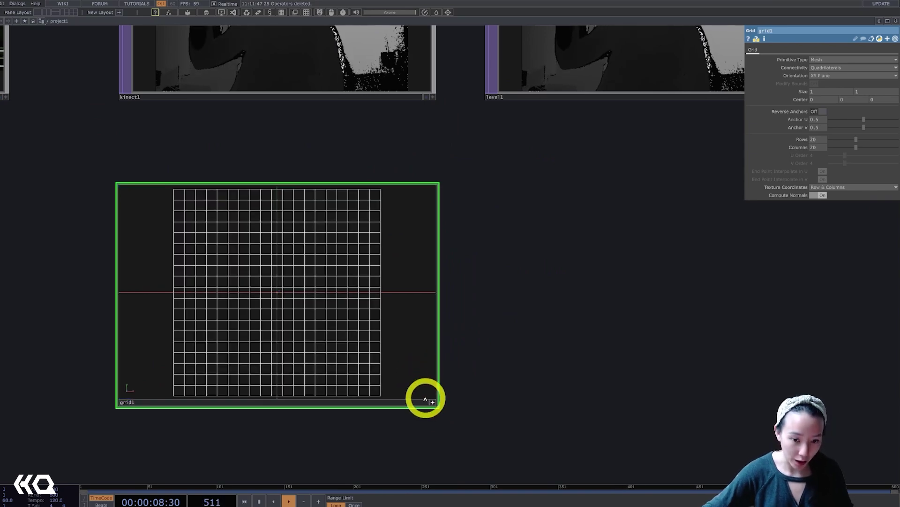
left_click(435, 403)
left_click(433, 402)
scroll(527, 317, "down", 3)
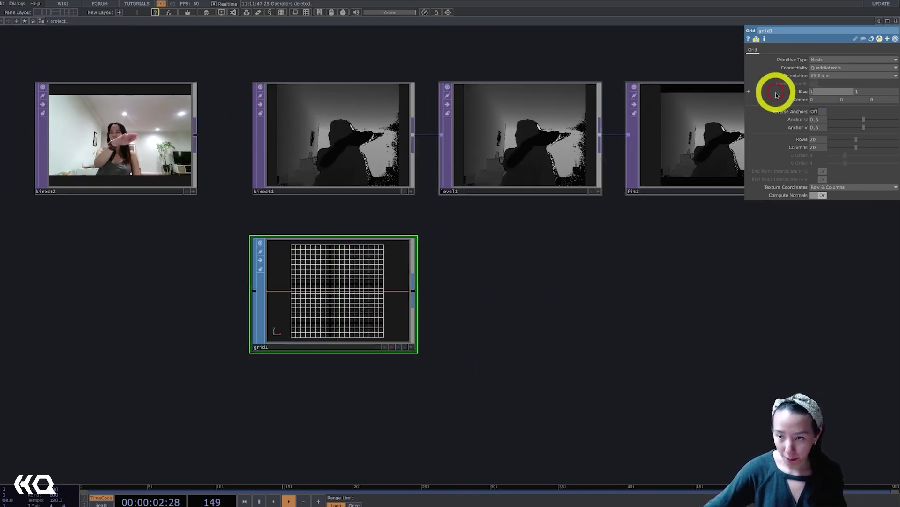
Set the Grid SOP's size to 80 by 80 and give it 80 rows and 80 columns.
left_click(868, 92)
type("80")
key("Return")
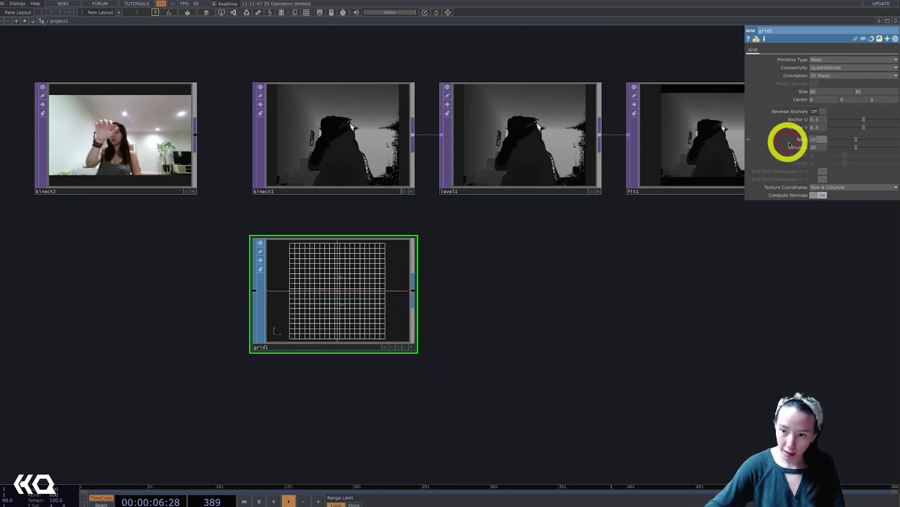
left_click(815, 150)
type("80")
key("Return")
Set the Fit TOP's output resolution to 80 by 80 and its fit mode to Fit Outside.
left_click_drag(731, 291, 701, 293)
scroll(458, 331, "right", 10)
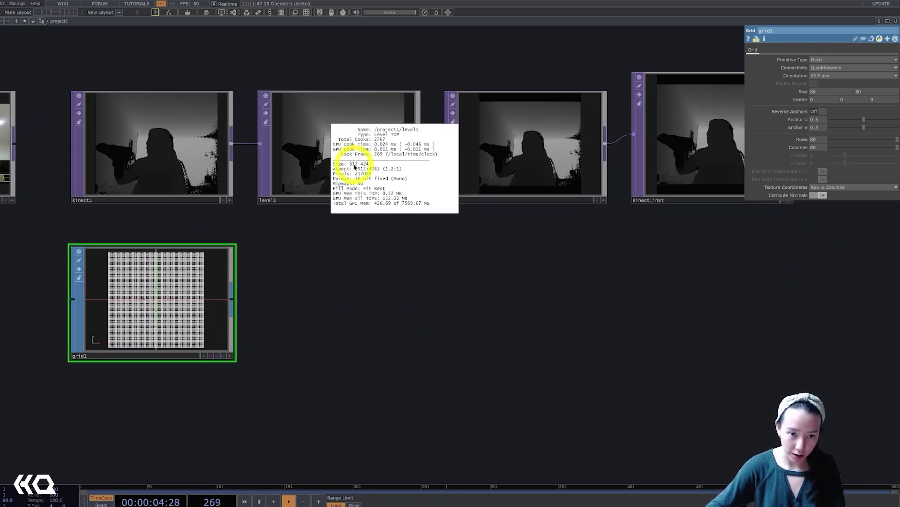
left_click(509, 158)
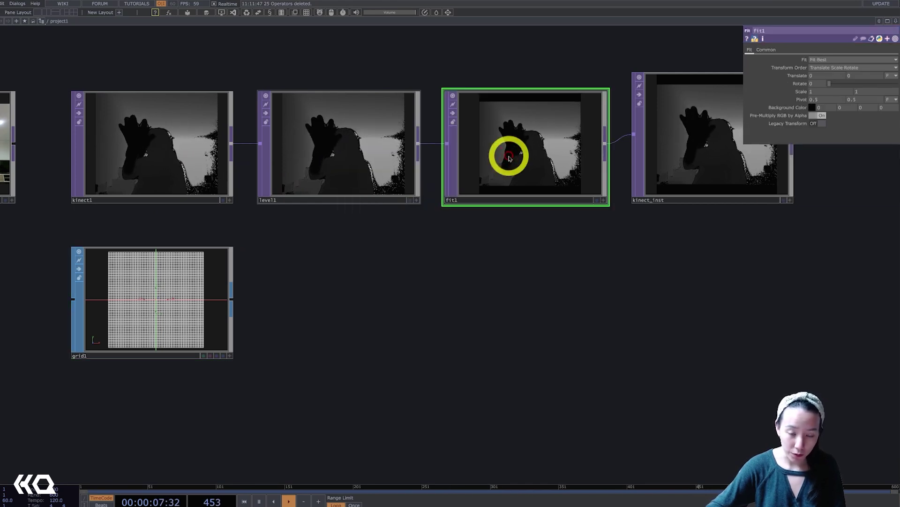
left_click(768, 51)
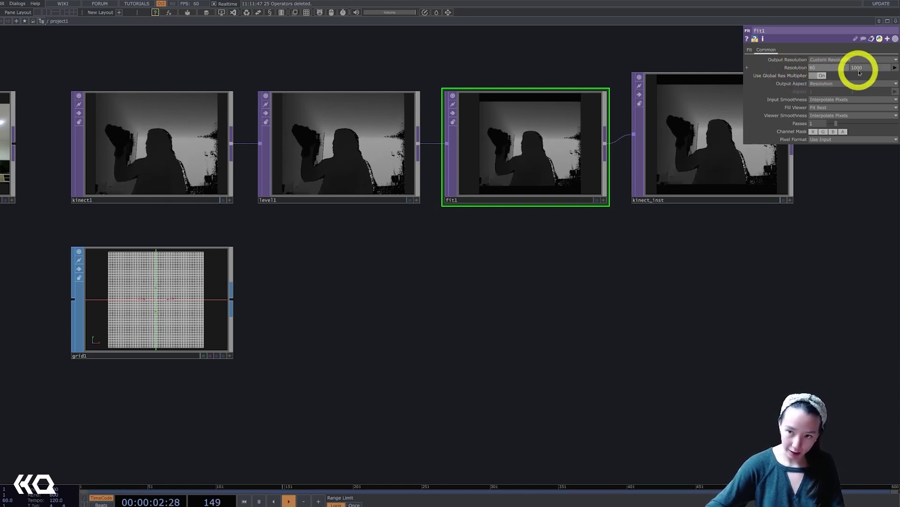
left_click(751, 51)
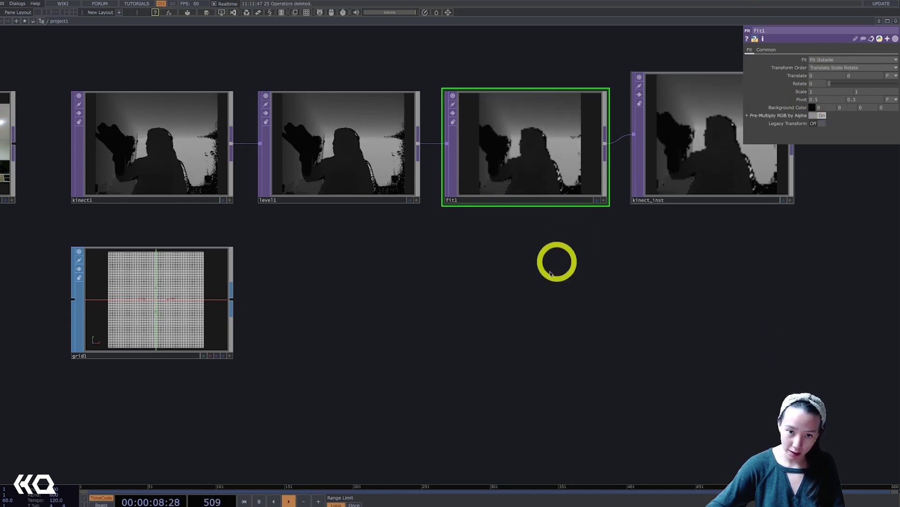
left_click_drag(540, 301, 555, 294)
left_click(547, 183)
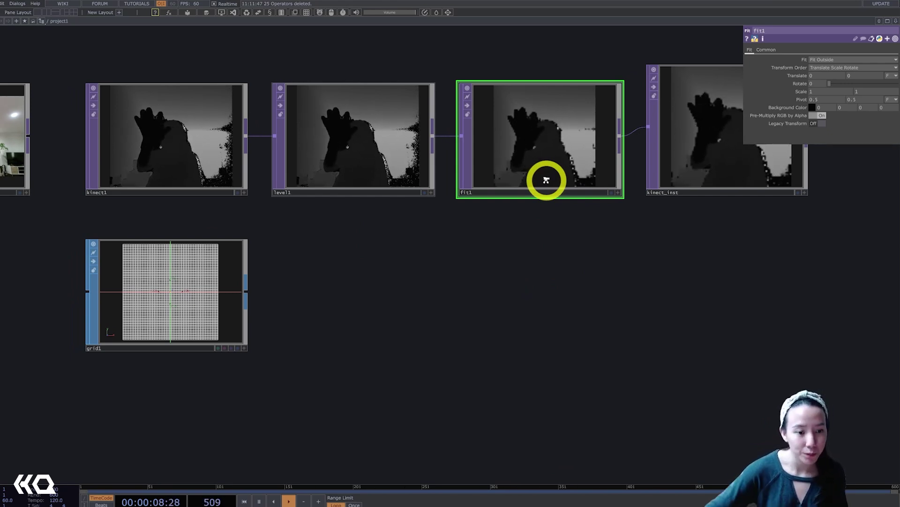
Append a Null SOP to the output of the Grid SOP and name it grid_inst.
scroll(550, 180, "up", 3)
left_click_drag(442, 284, 756, 227)
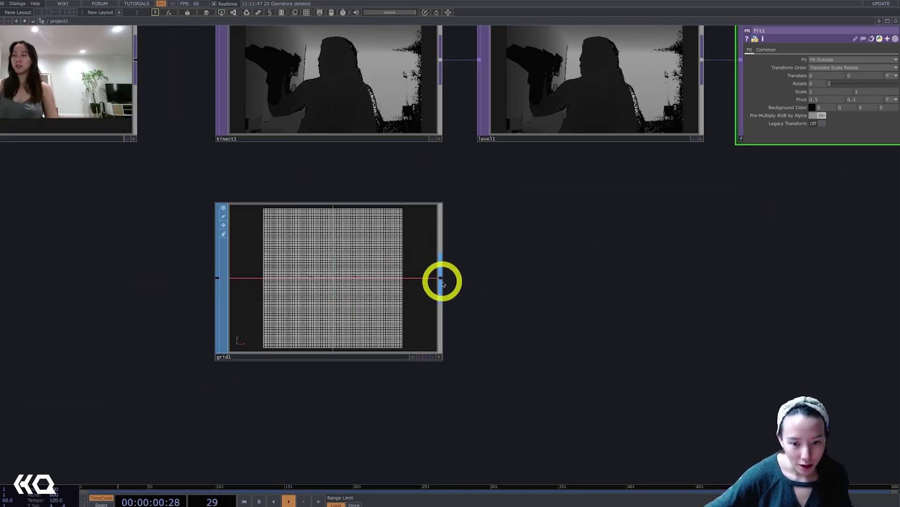
right_click(443, 283)
type("nu")
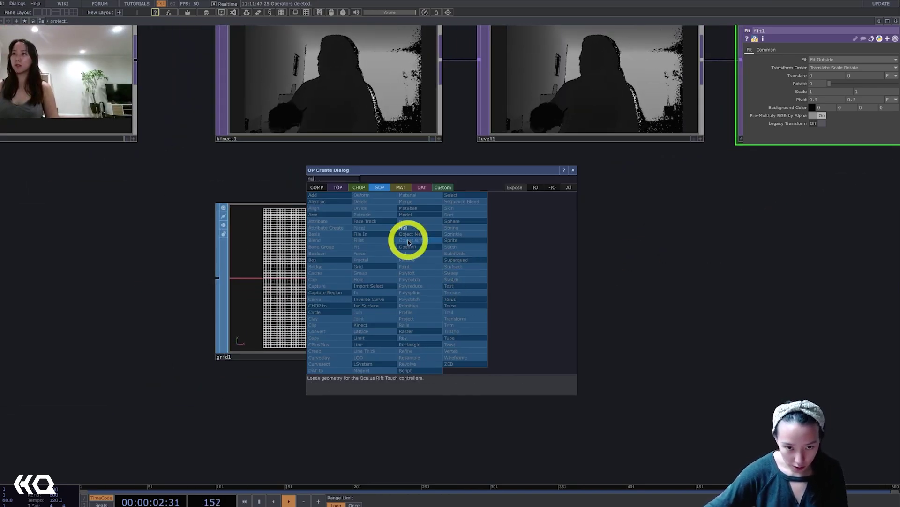
left_click(404, 228)
left_click(635, 280)
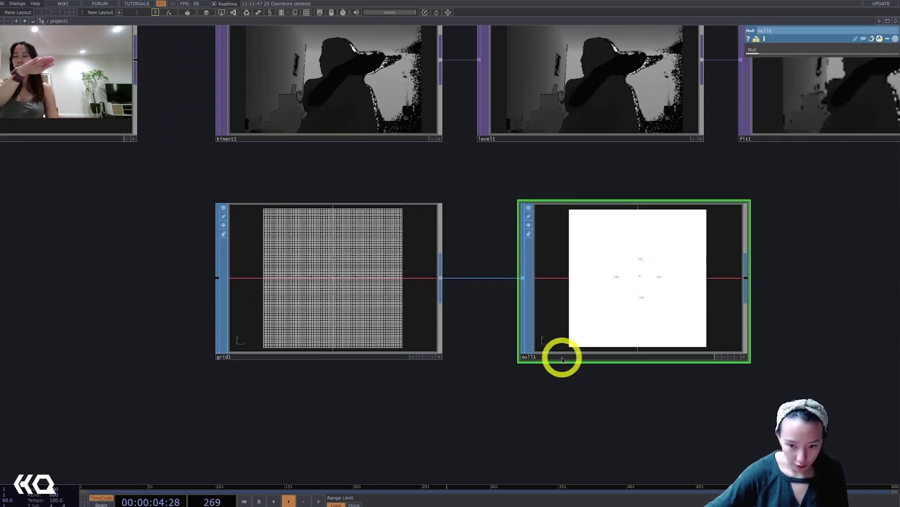
left_click(563, 357)
type("grid_")
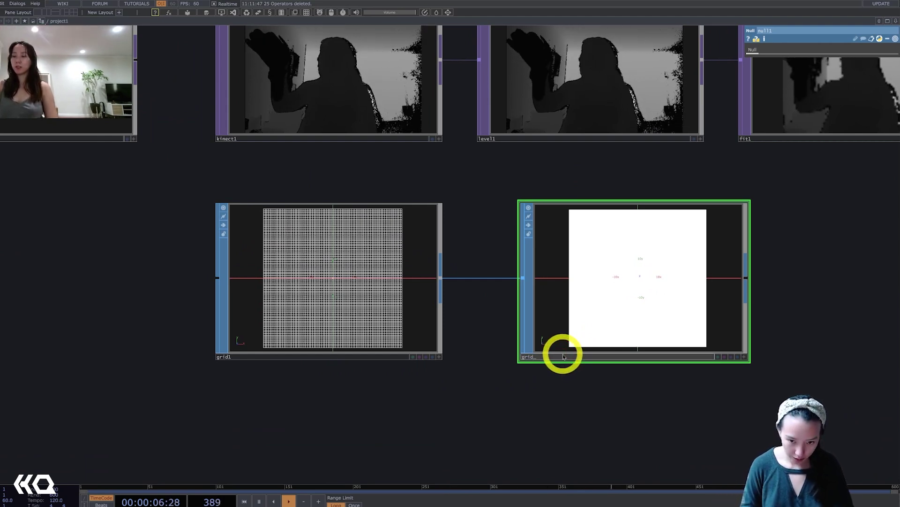
type("inst")
key("Return")
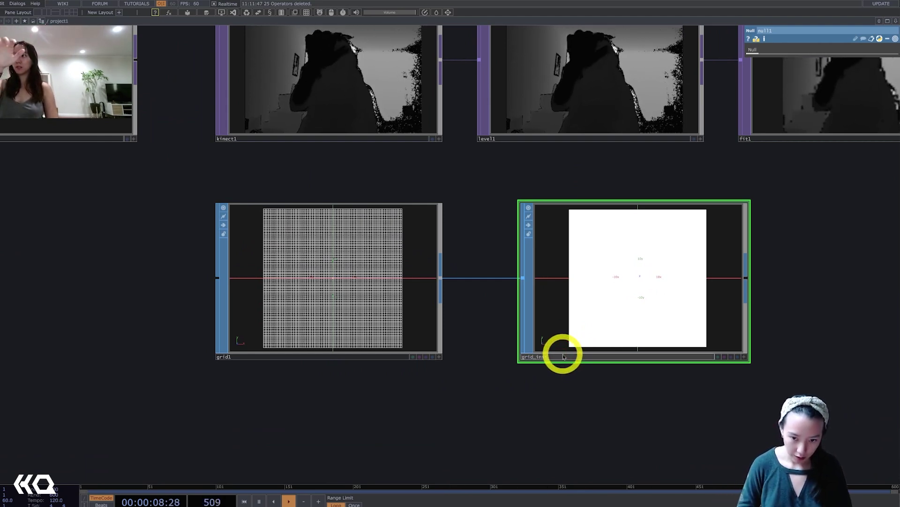
Convert the kinect_inst TOP to channels by adding a TOP to CHOP from its output.
scroll(564, 357, "down", 5)
left_click_drag(727, 352, 349, 333)
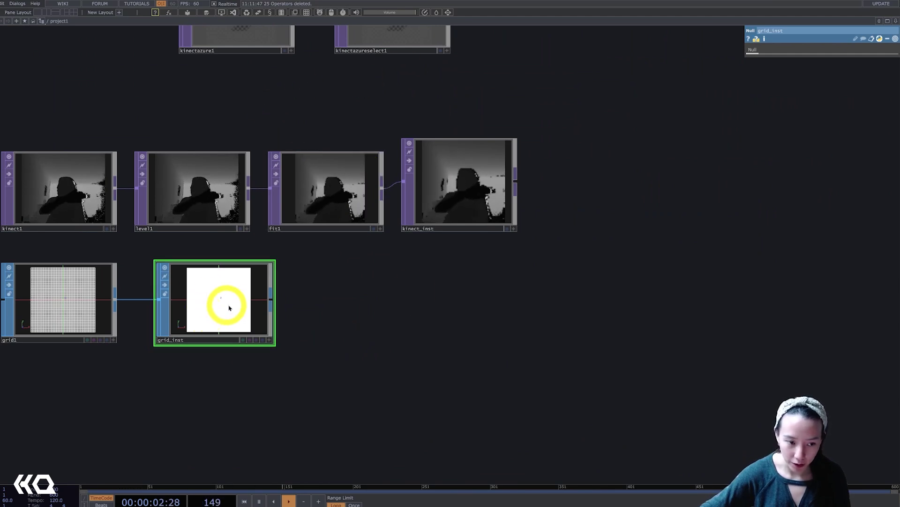
left_click_drag(354, 318, 342, 332)
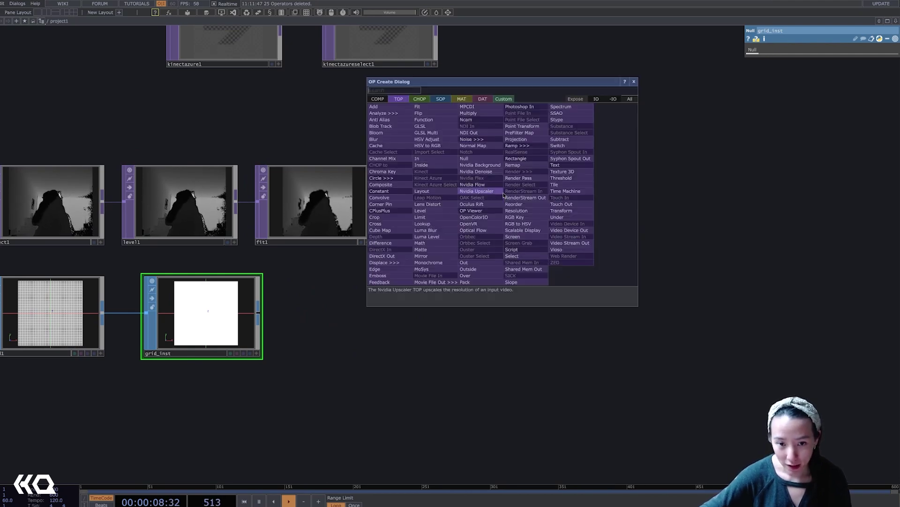
left_click(421, 99)
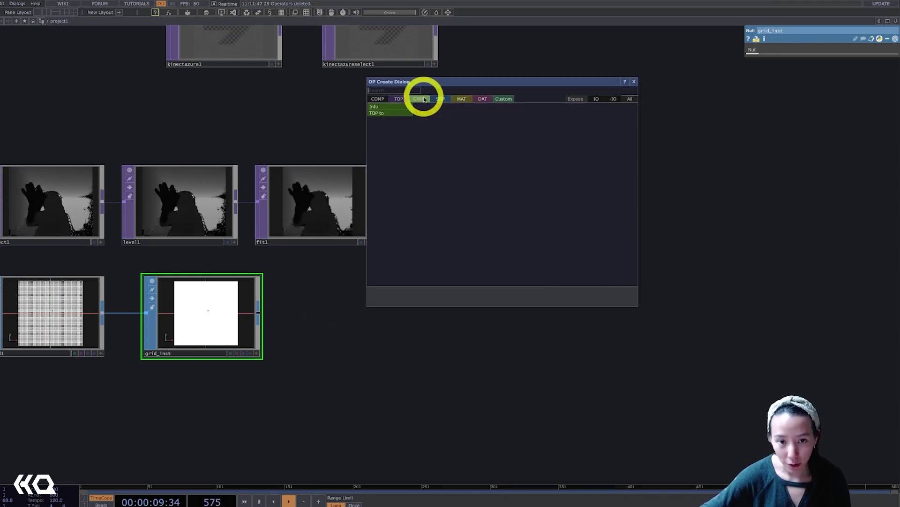
left_click(397, 116)
left_click(617, 196)
Clear the Green, Blue and Alpha channel names in the TOP to CHOP, keeping only the Red channel.
scroll(591, 234, "up", 3)
scroll(581, 193, "up", 1)
left_click(805, 87)
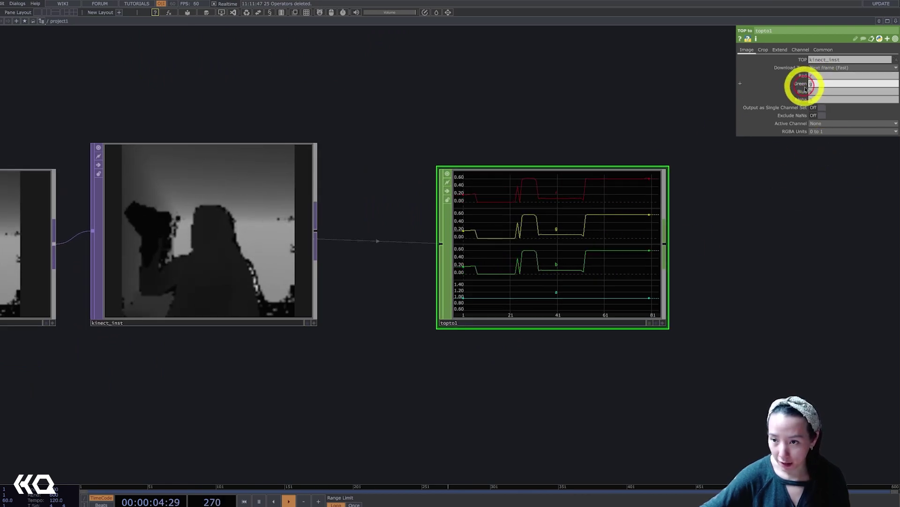
left_click(806, 93)
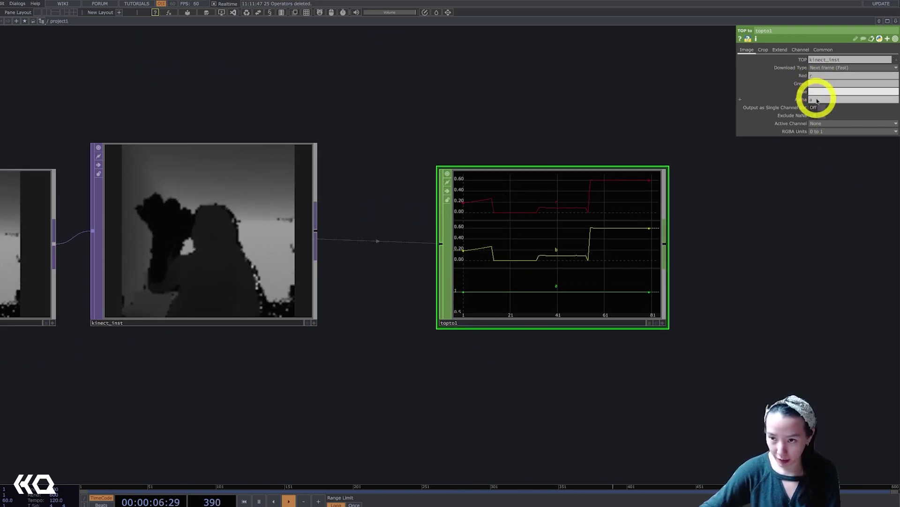
left_click(811, 100)
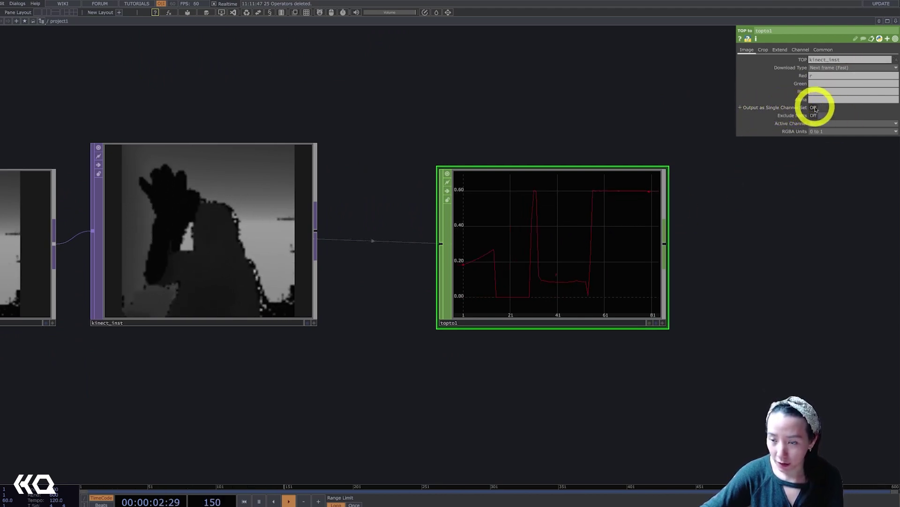
Set the TOP to CHOP's crop to Full Image and move the node slightly higher in the network.
left_click(764, 49)
left_click(853, 60)
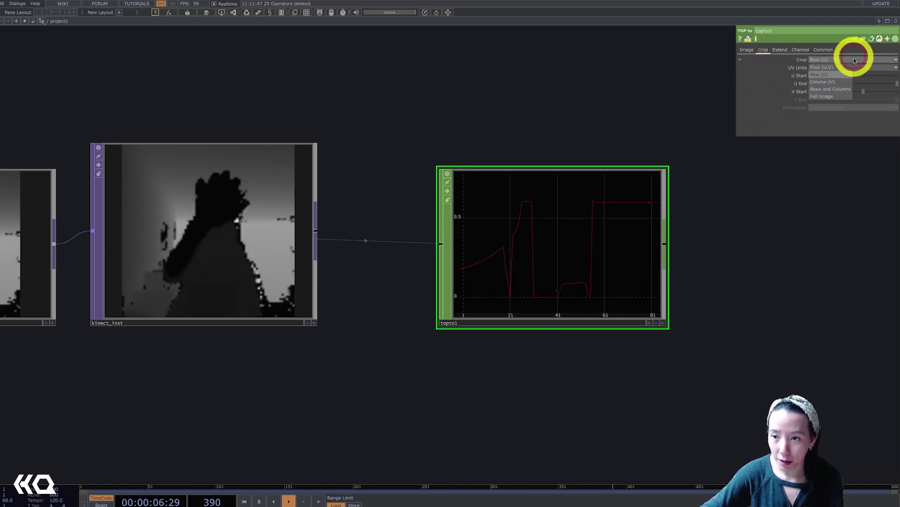
left_click(833, 97)
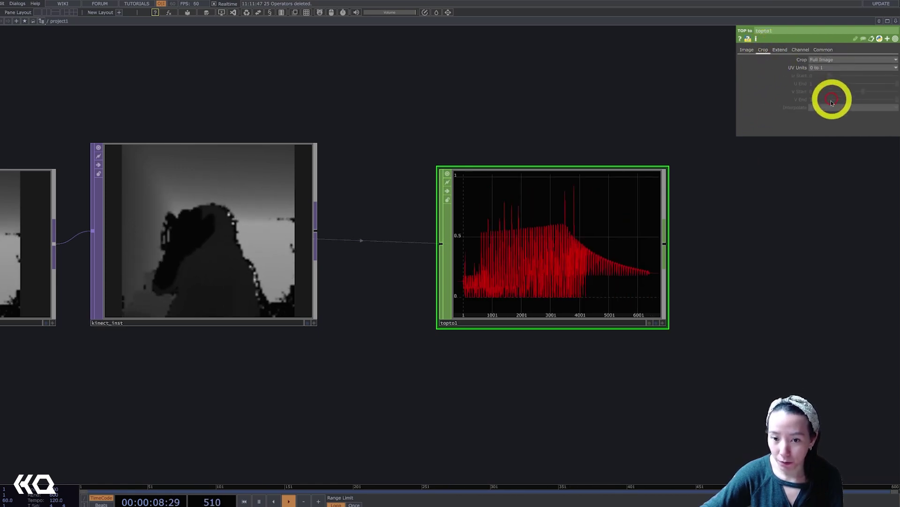
left_click_drag(576, 240, 522, 213)
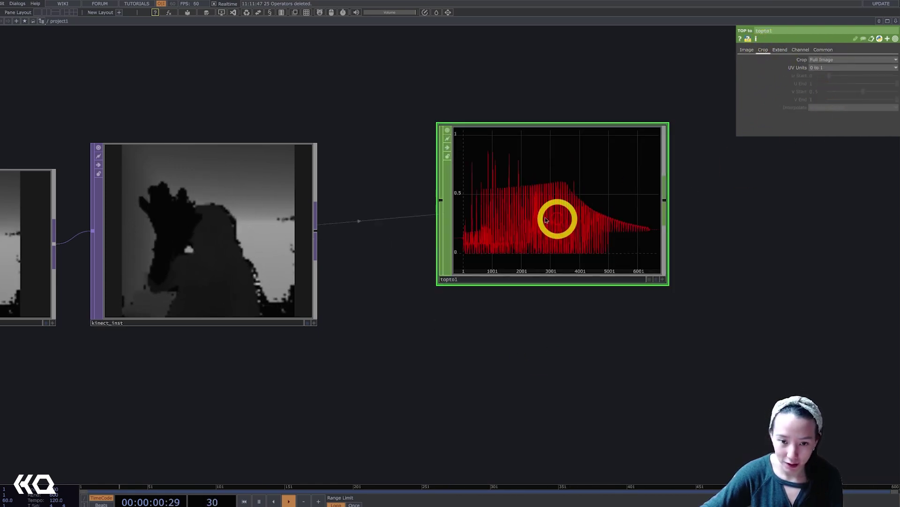
Add a Rename CHOP to the network beyond topto1.
left_click_drag(602, 300, 433, 327)
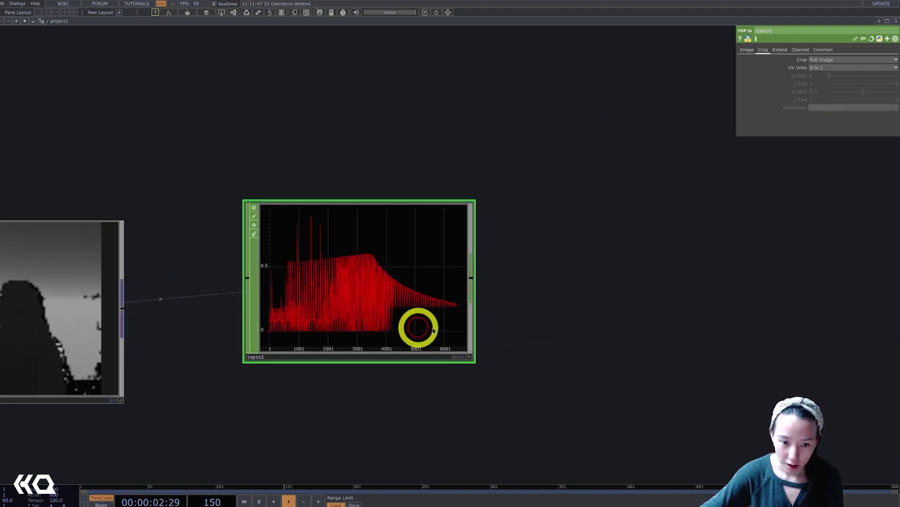
left_click_drag(610, 280, 561, 263)
key("Tab")
type("rena")
left_click(619, 225)
left_click(581, 205)
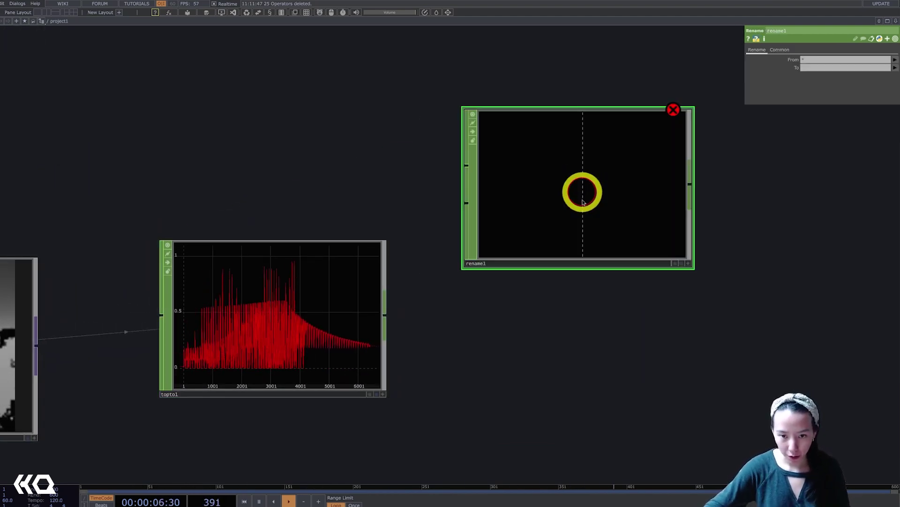
left_click_drag(574, 319, 575, 247)
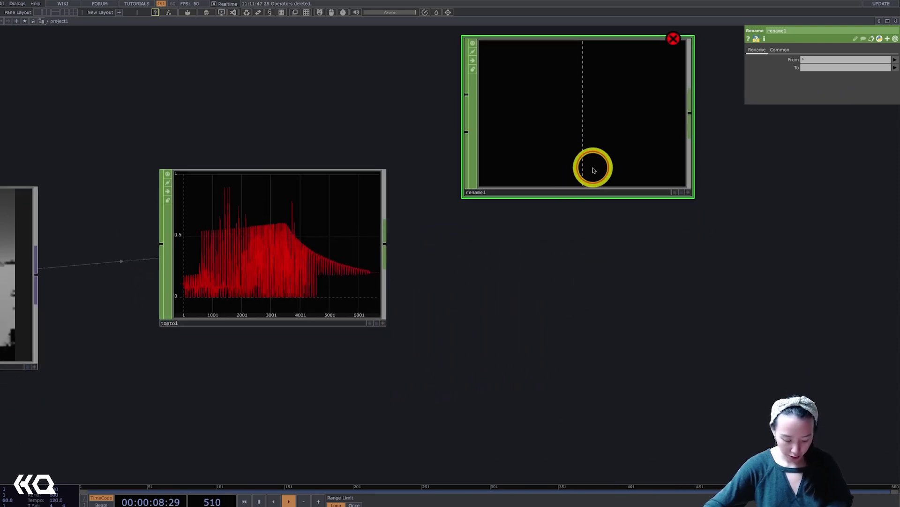
Make two copies of the Rename CHOP and connect topto1's output to all three Rename CHOPs.
key("ctrl+c")
key("ctrl+v")
key("ctrl+v")
scroll(742, 221, "down", 4)
left_click_drag(777, 331, 748, 329)
left_click_drag(688, 477, 603, 91)
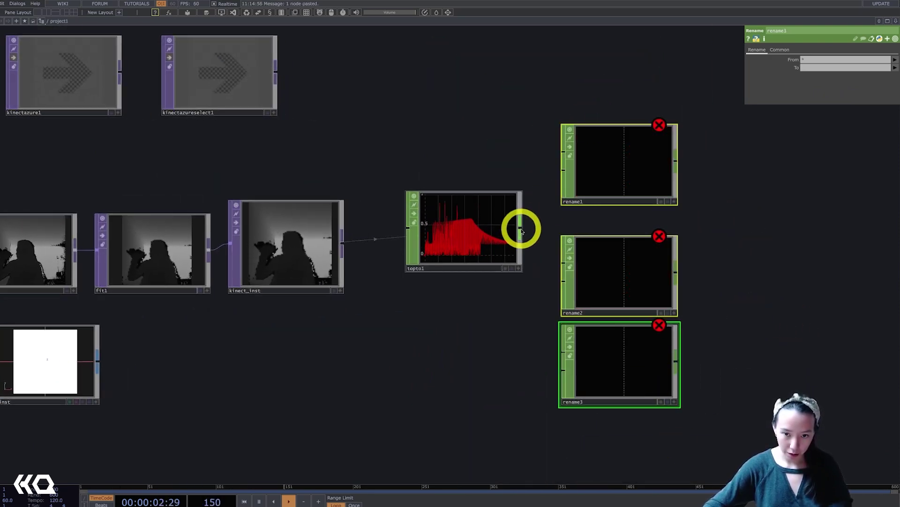
left_click(567, 155)
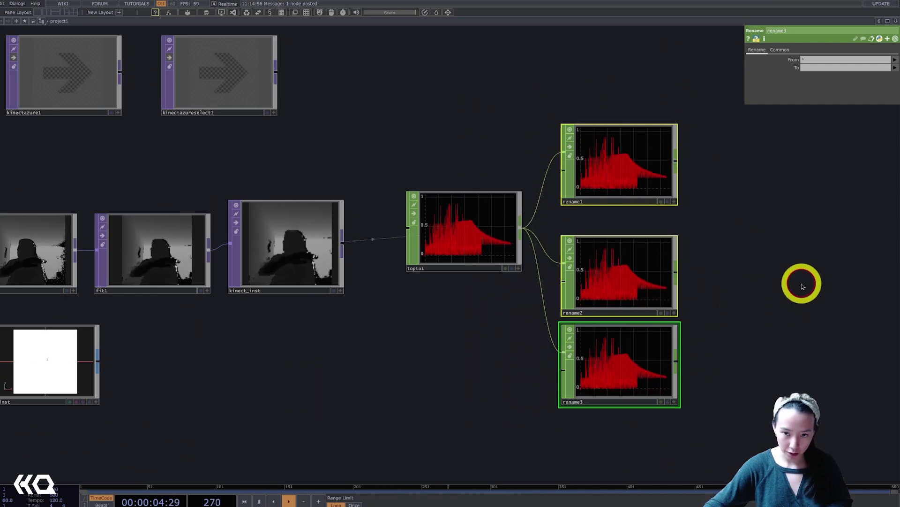
Name the three Rename CHOP nodes depth, rot and scale.
scroll(800, 282, "right", 5)
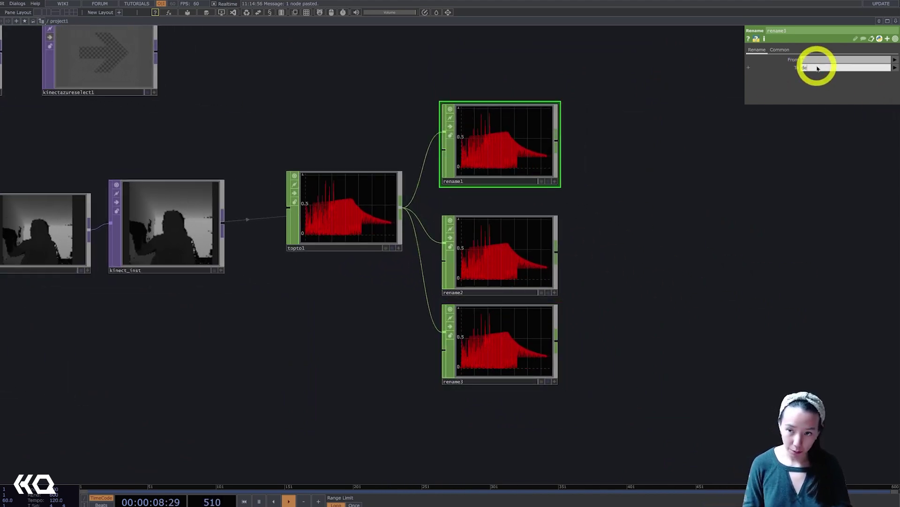
left_click(555, 101)
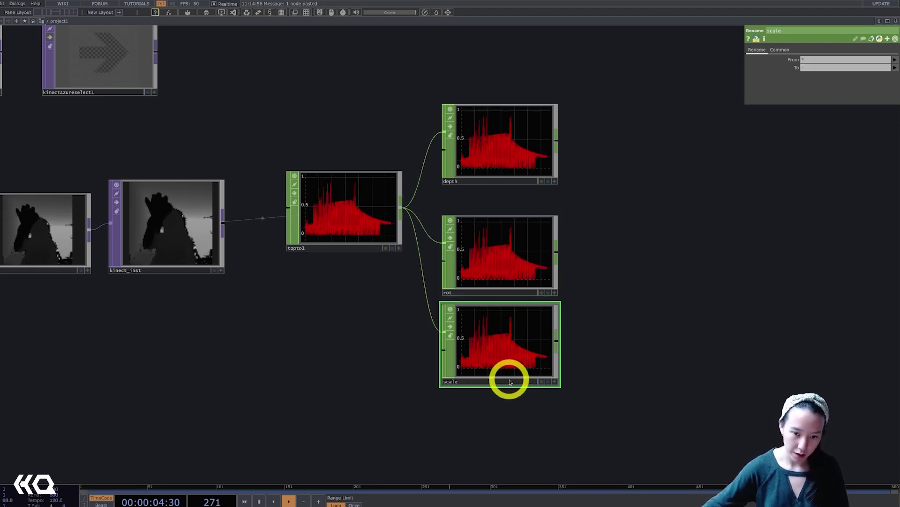
Rename the scale node's channel to scale.
left_click(815, 68)
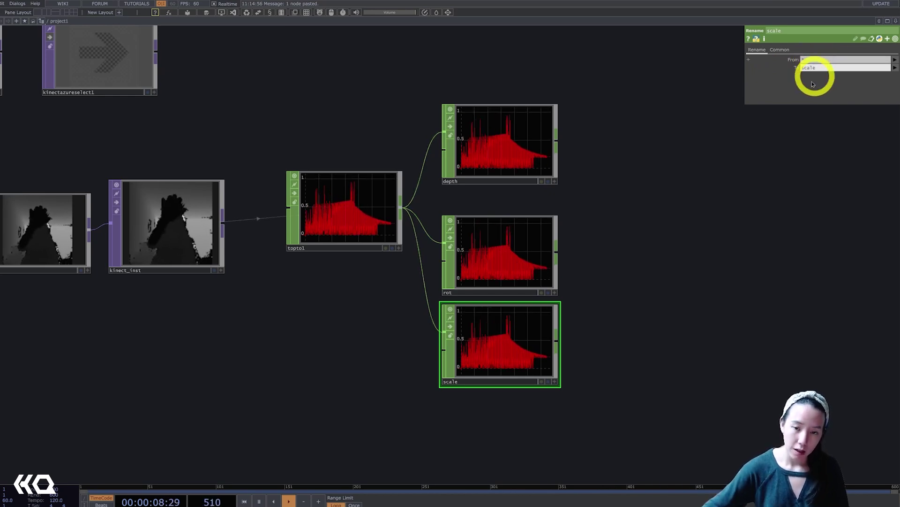
Add three Math CHOPs, one each fed by the depth, rot and scale nodes.
left_click_drag(708, 155, 566, 162)
key("Tab")
type("mat")
left_click(578, 71)
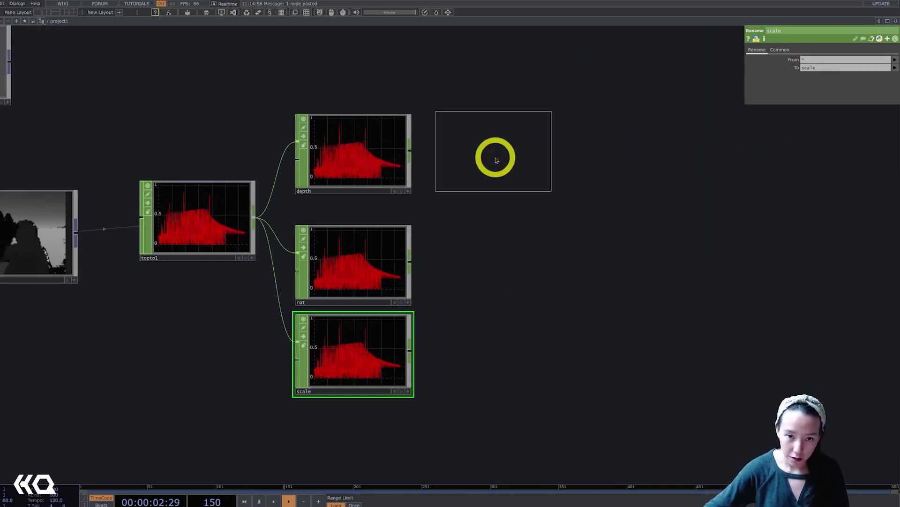
left_click(497, 159)
key("ctrl+v")
left_click(493, 312)
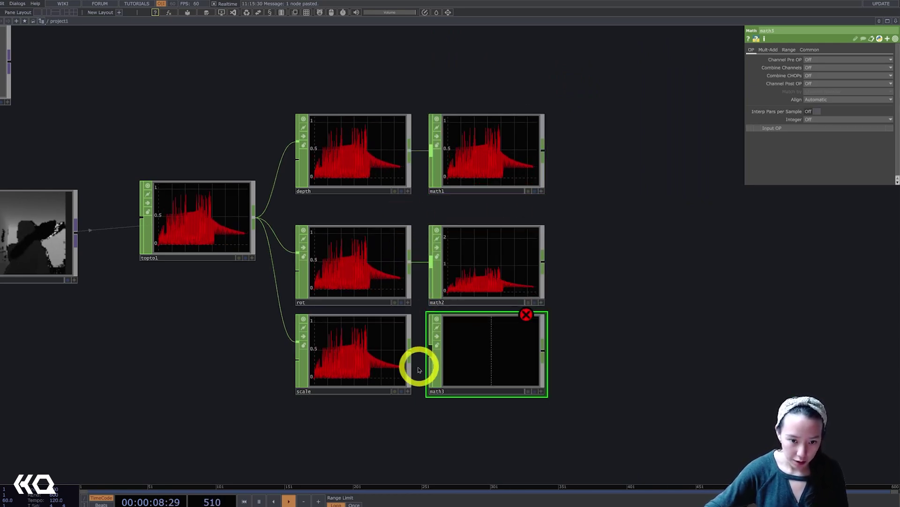
left_click_drag(427, 354, 430, 354)
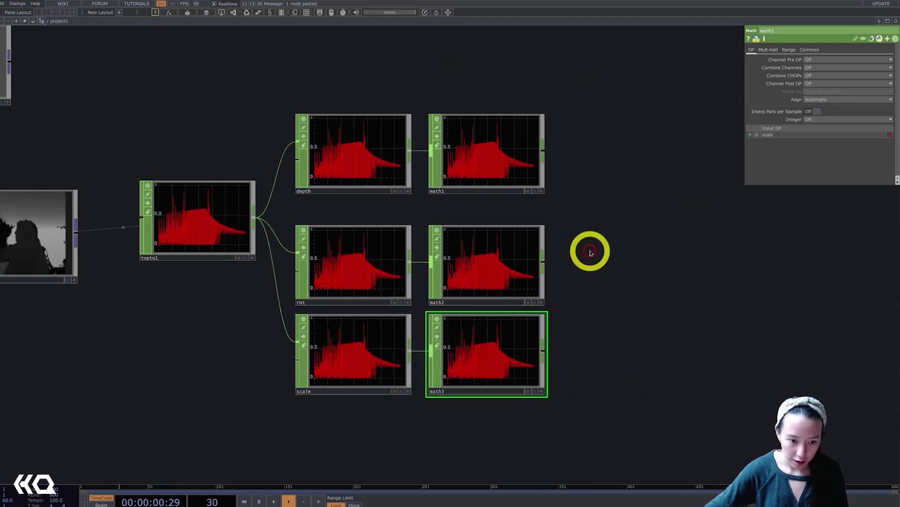
Add a Merge CHOP beyond the three Math CHOPs and connect all of their outputs to it.
left_click_drag(589, 245, 570, 234)
scroll(578, 195, "up", 3)
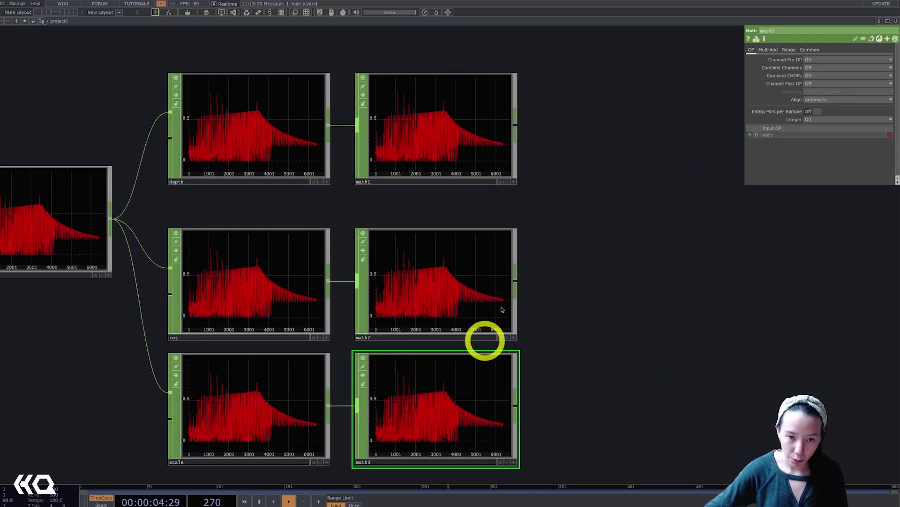
left_click_drag(623, 220, 590, 215)
scroll(640, 206, "down", 3)
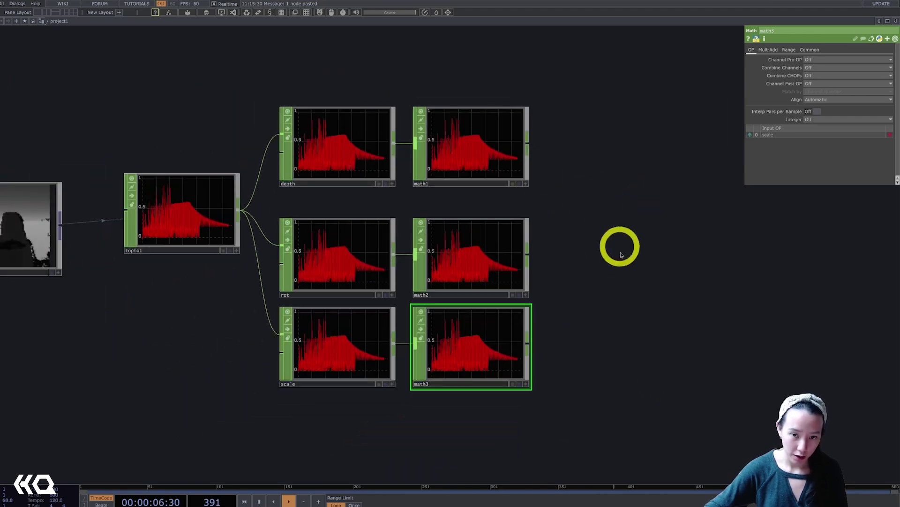
key("Tab")
type("me")
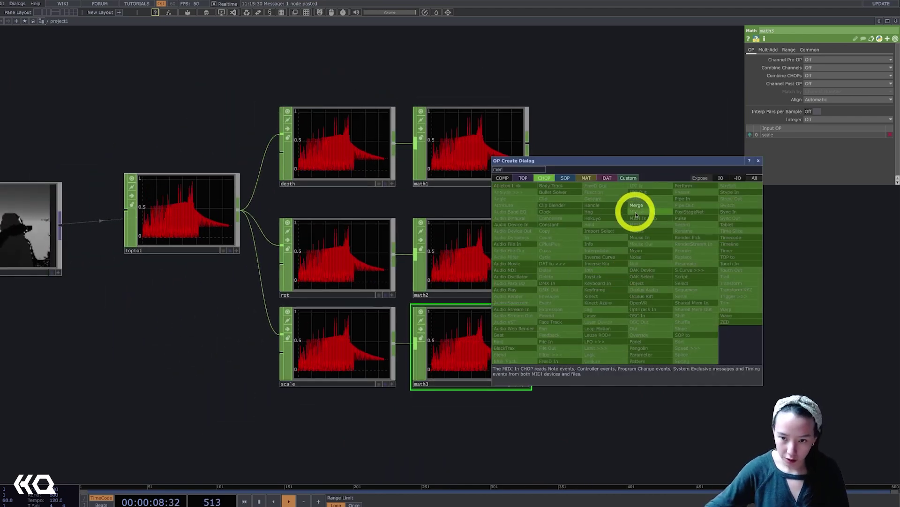
left_click(636, 205)
left_click(694, 328)
left_click_drag(483, 80, 525, 450)
left_click(528, 143)
left_click(614, 294)
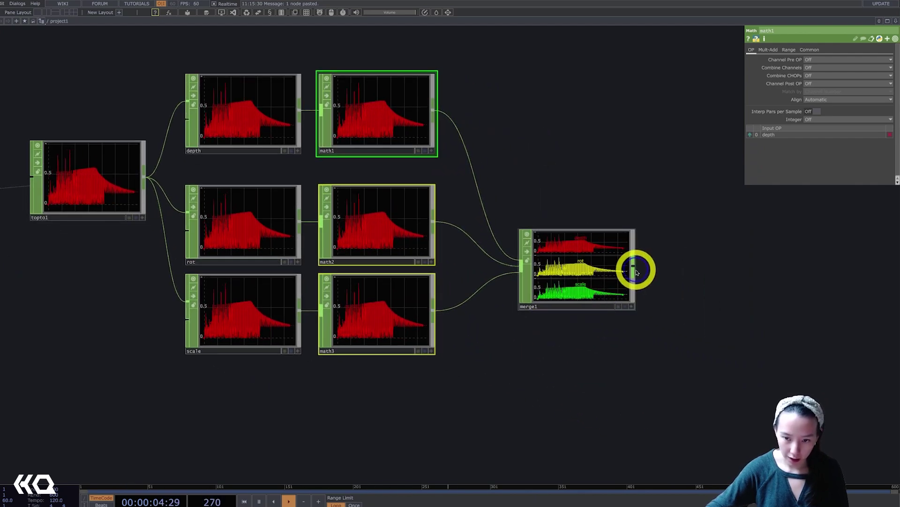
Add a Null CHOP after merge1 and name it chop_inst.
right_click(637, 272)
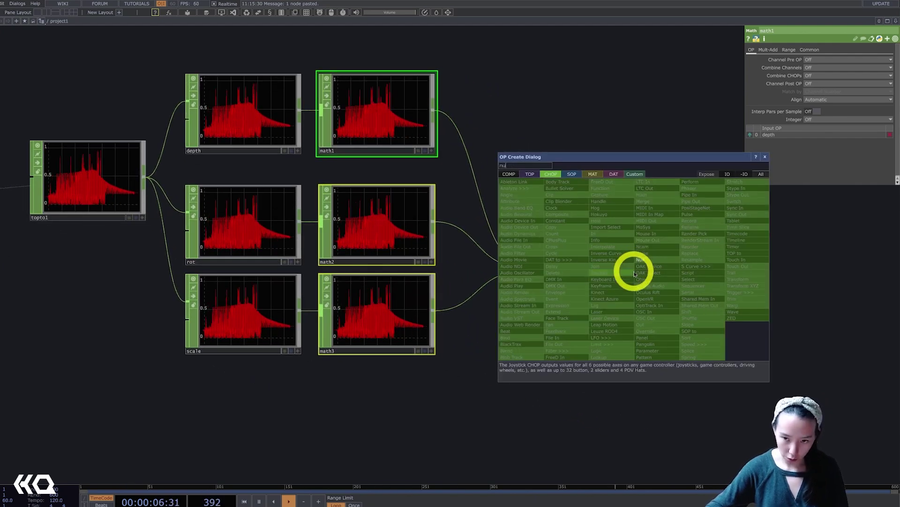
left_click(639, 260)
left_click(773, 270)
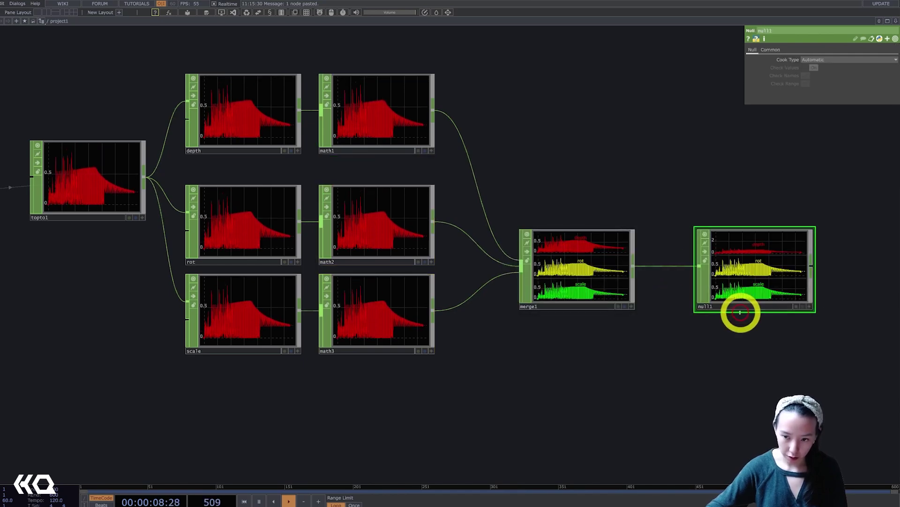
left_click(721, 294)
type("chop_i")
type("_inst")
key("Return")
Move grid1 and grid_inst together further below the Kinect node chain.
scroll(721, 293, "down", 5)
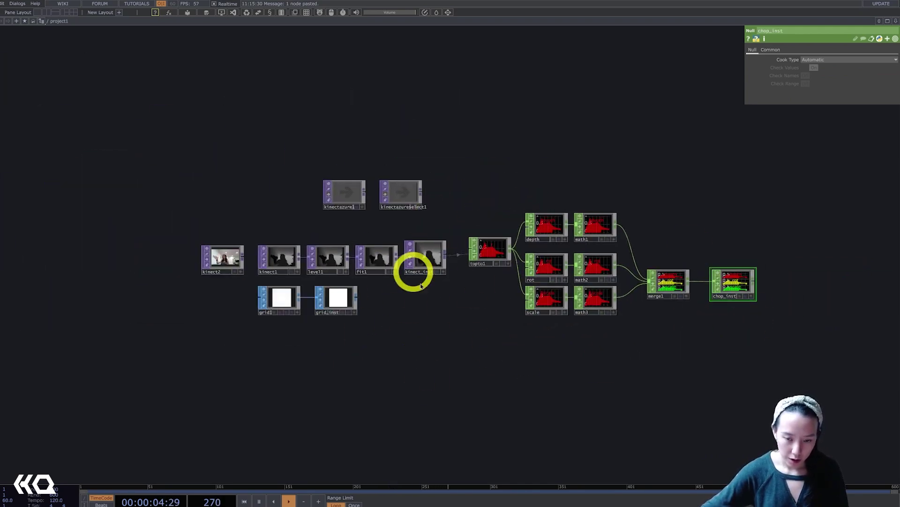
left_click_drag(459, 362, 457, 293)
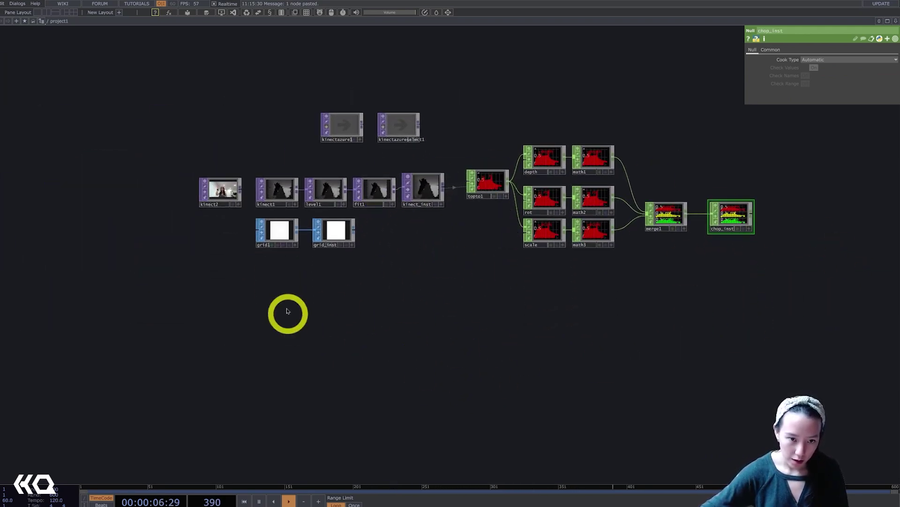
right_click_drag(197, 245, 246, 227)
left_click_drag(277, 232, 277, 304)
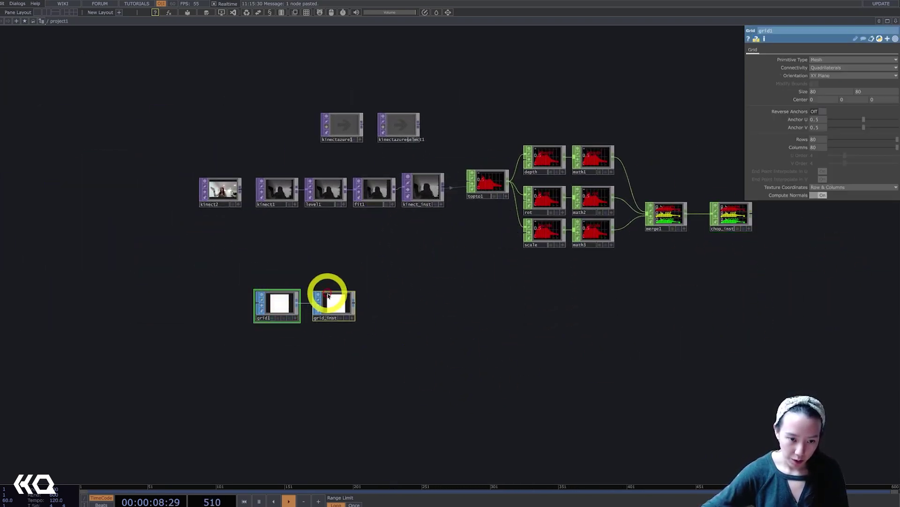
Add a SOP to CHOP after grid_inst to convert the grid points into channels.
scroll(327, 289, "up", 5)
left_click(466, 289)
left_click(381, 321)
left_click(297, 226)
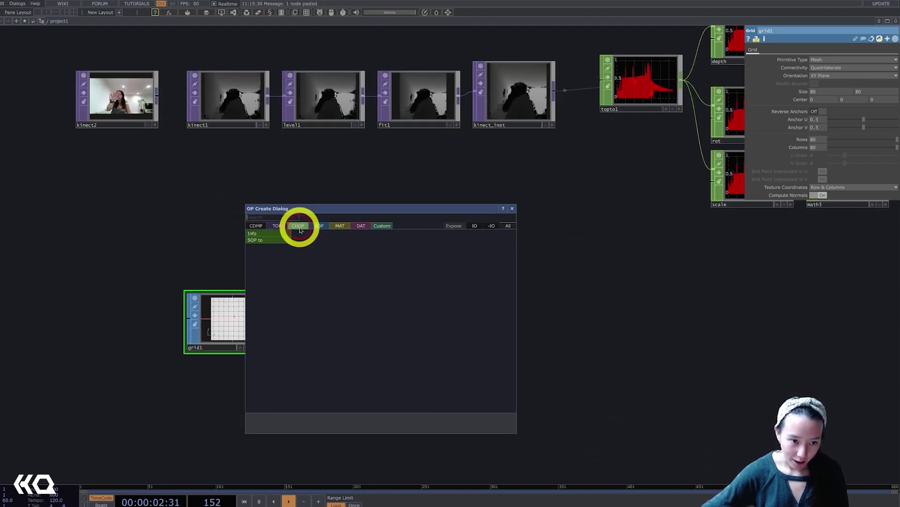
left_click(284, 241)
left_click(450, 317)
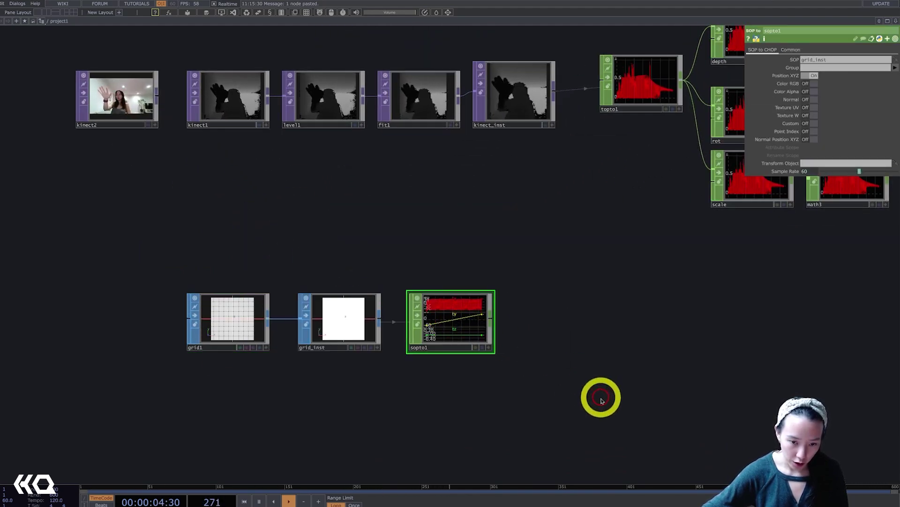
Add a Select CHOP connected to the output of sopto1.
left_click_drag(599, 396, 382, 362)
scroll(300, 300, "up", 2)
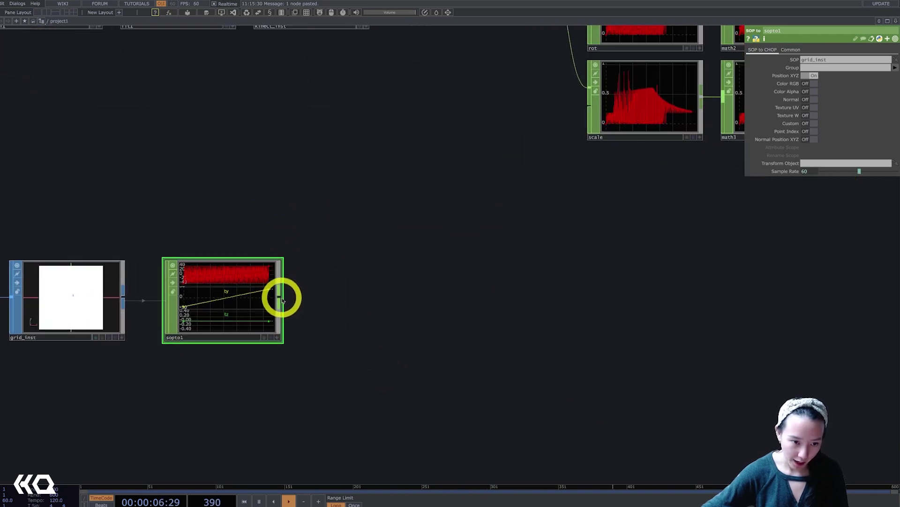
left_click(282, 301)
left_click(344, 308)
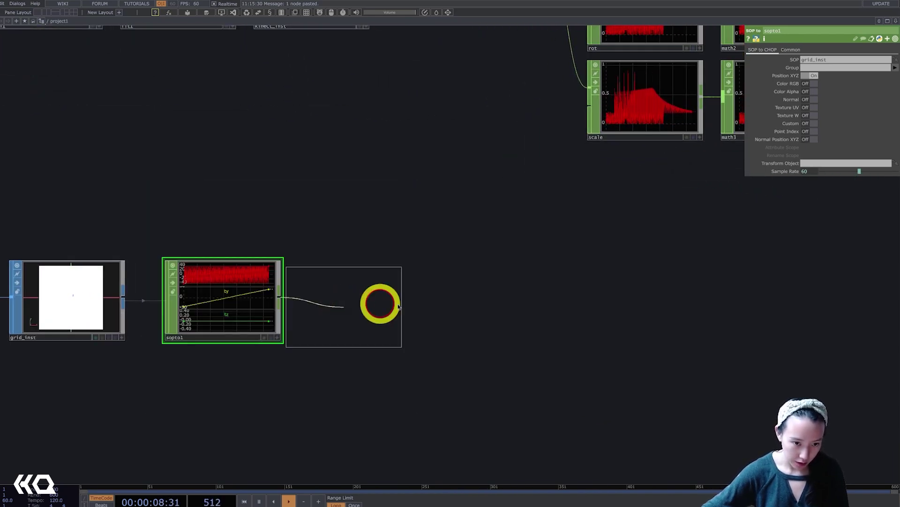
left_click(433, 300)
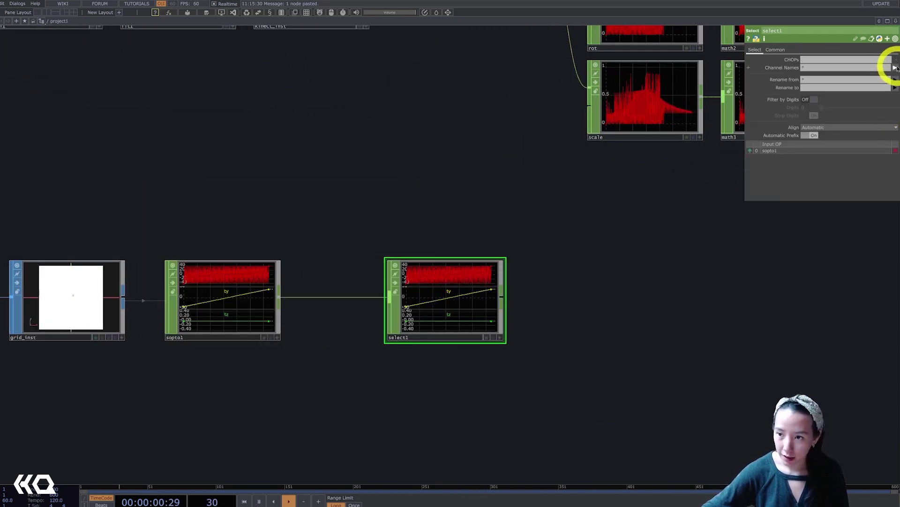
Select the channels tx and ty in select1 and rename them to x and y.
left_click(896, 83)
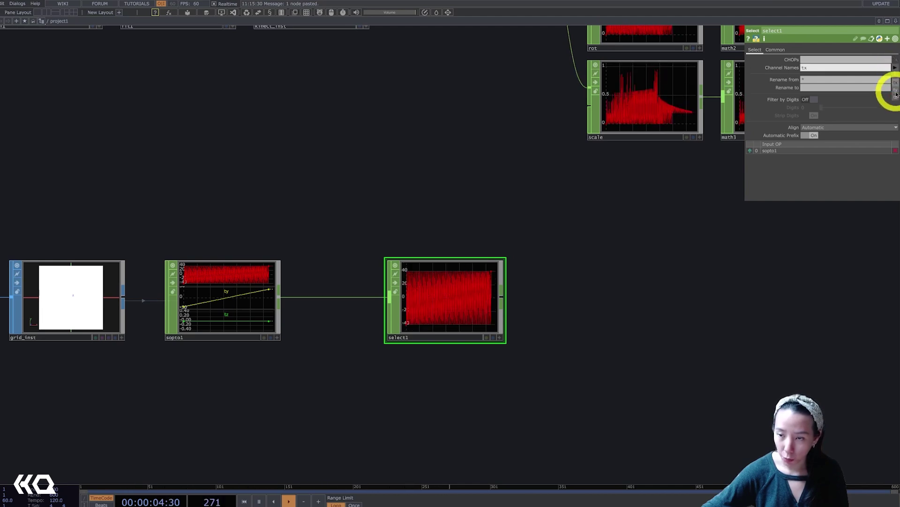
left_click(895, 91)
left_click(849, 87)
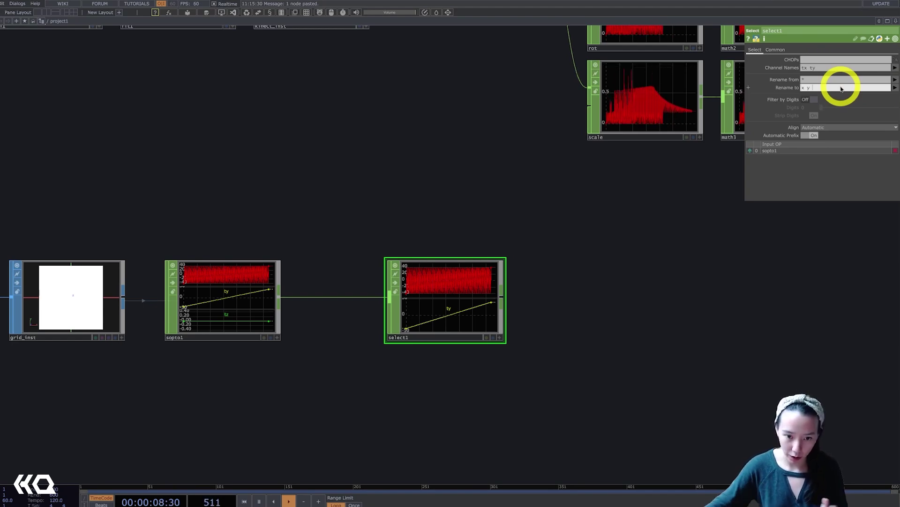
Connect the output of select1 to merge1 as an additional input.
left_click(705, 264)
scroll(708, 268, "down", 5)
left_click_drag(699, 275, 497, 306)
scroll(493, 312, "up", 3)
scroll(460, 305, "down", 2)
scroll(383, 307, "down", 2)
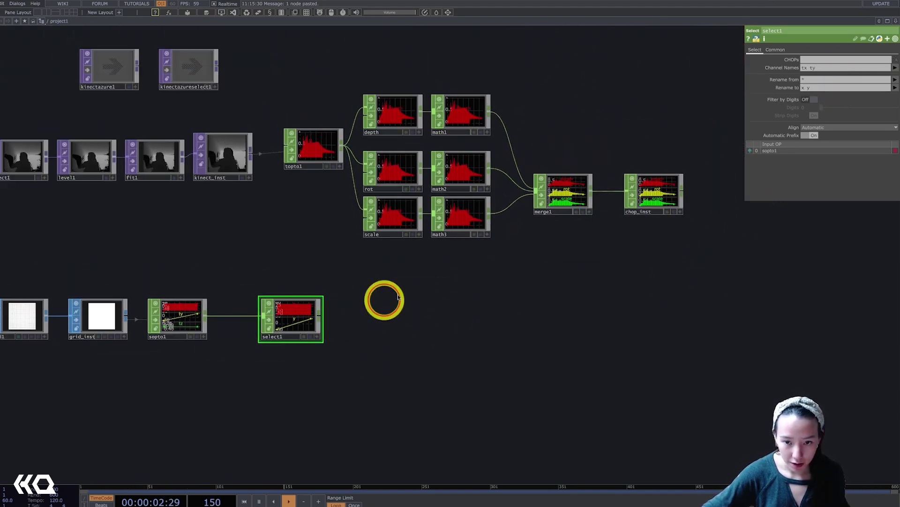
left_click(532, 202)
Add a Line SOP in the empty area below the existing network.
scroll(537, 192, "up", 6)
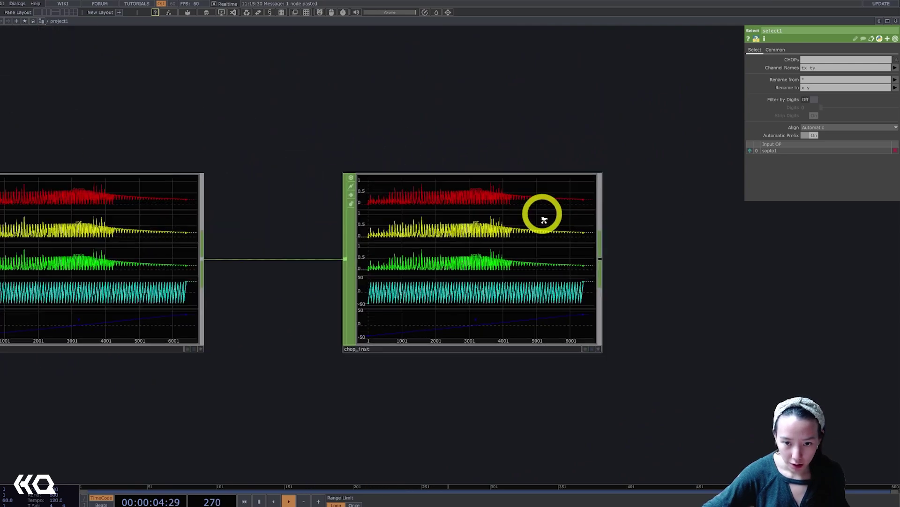
scroll(530, 216, "up", 1)
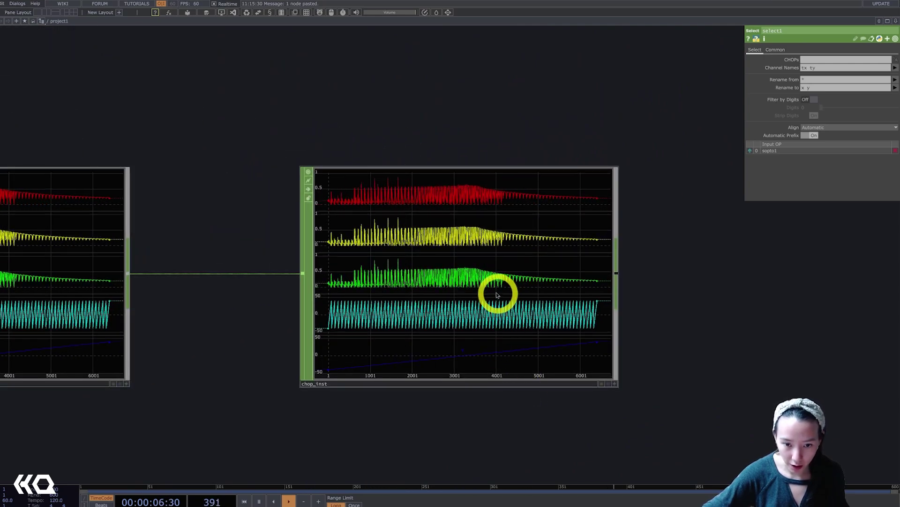
scroll(507, 207, "down", 5)
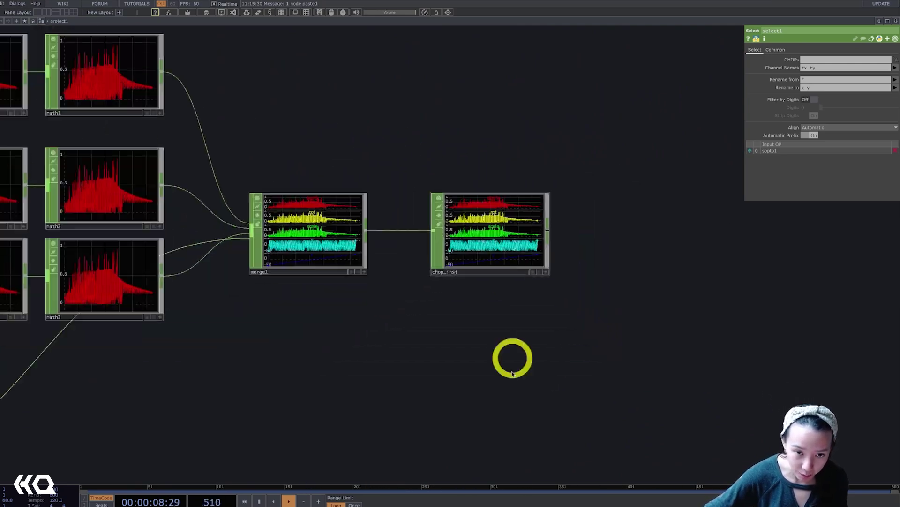
scroll(720, 345, "down", 6)
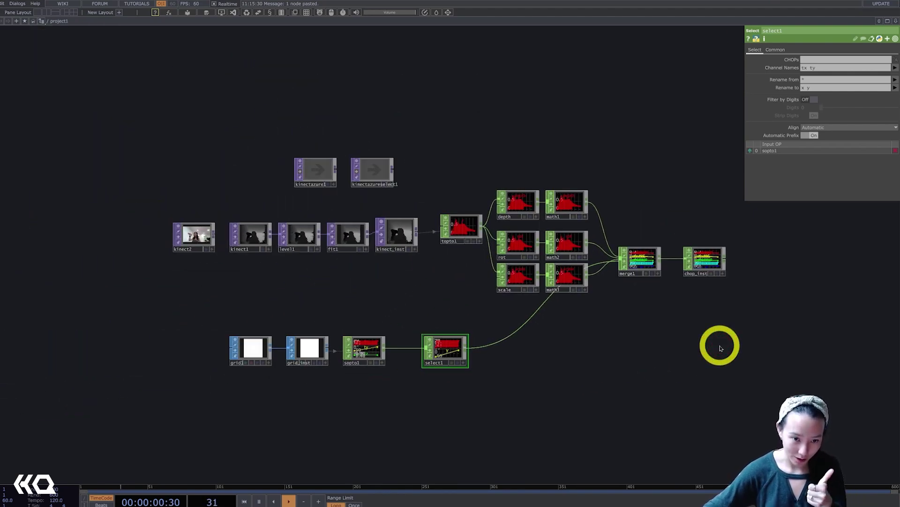
left_click_drag(698, 343, 576, 272)
left_click_drag(497, 335, 498, 314)
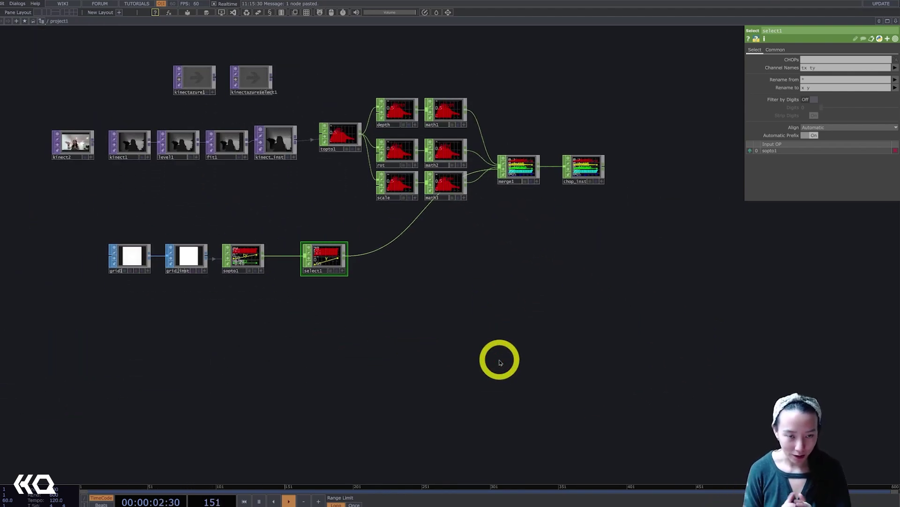
key("Tab")
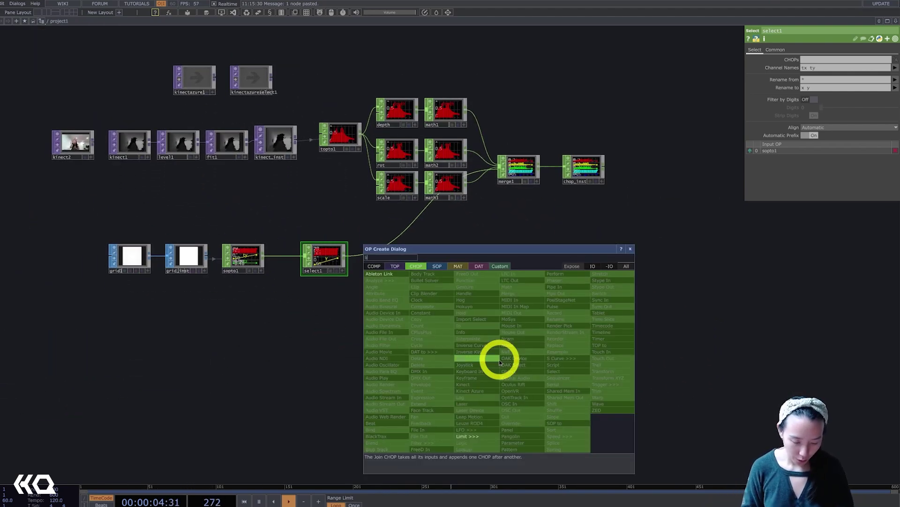
left_click(437, 266)
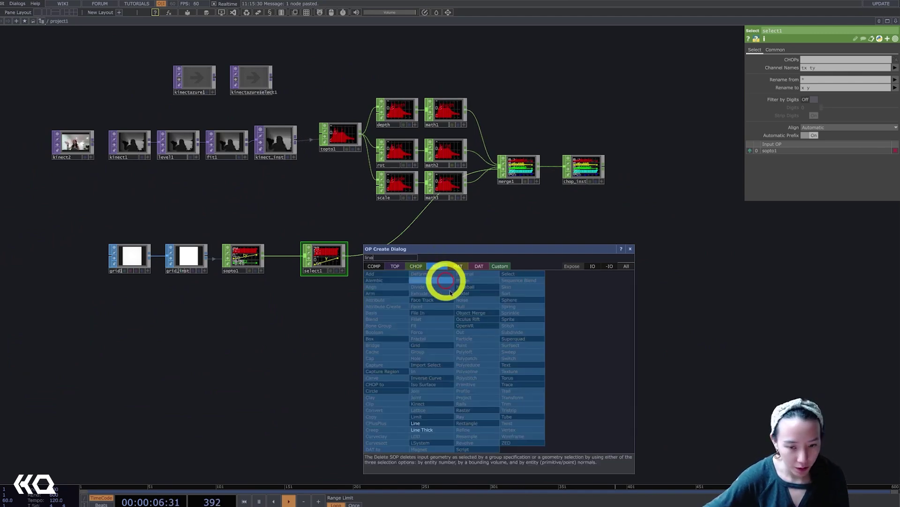
left_click(430, 425)
left_click(450, 325)
Add a Geometry COMP beside line1, connected to the line's output.
scroll(446, 307, "up", 5)
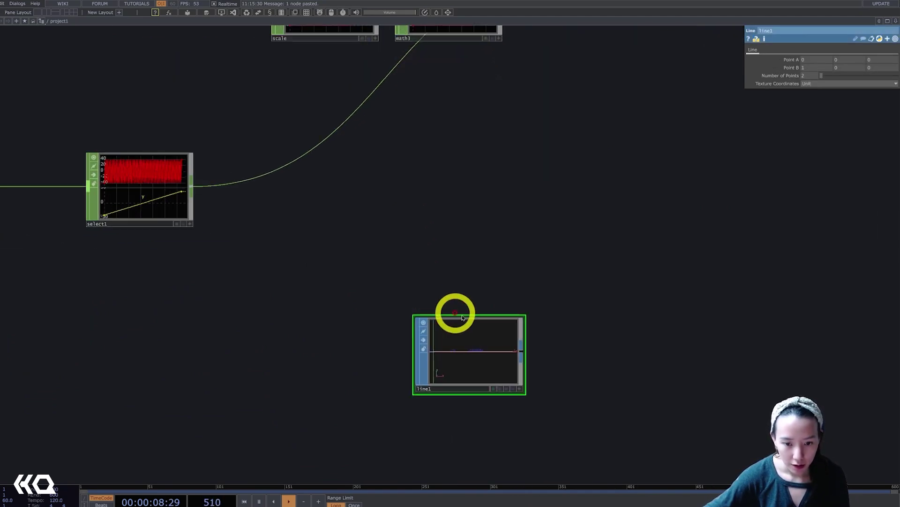
left_click_drag(474, 245, 433, 165)
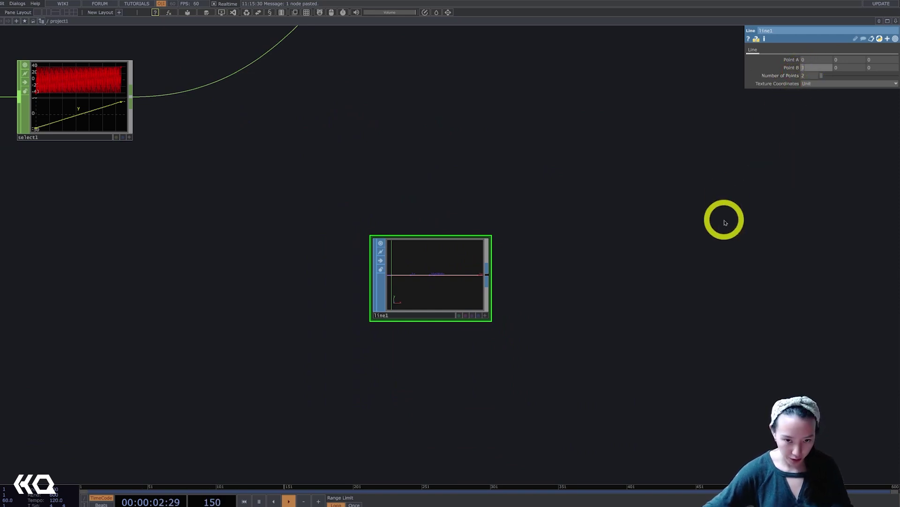
key("Tab")
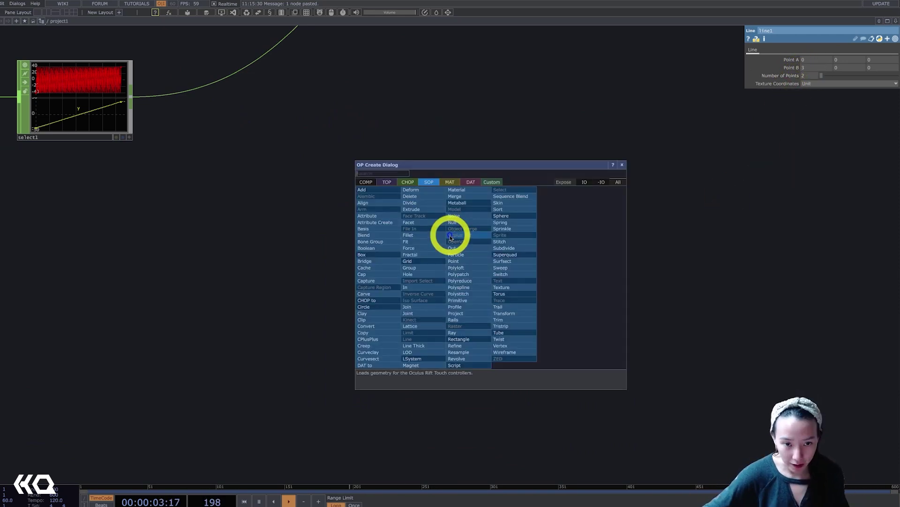
left_click(366, 182)
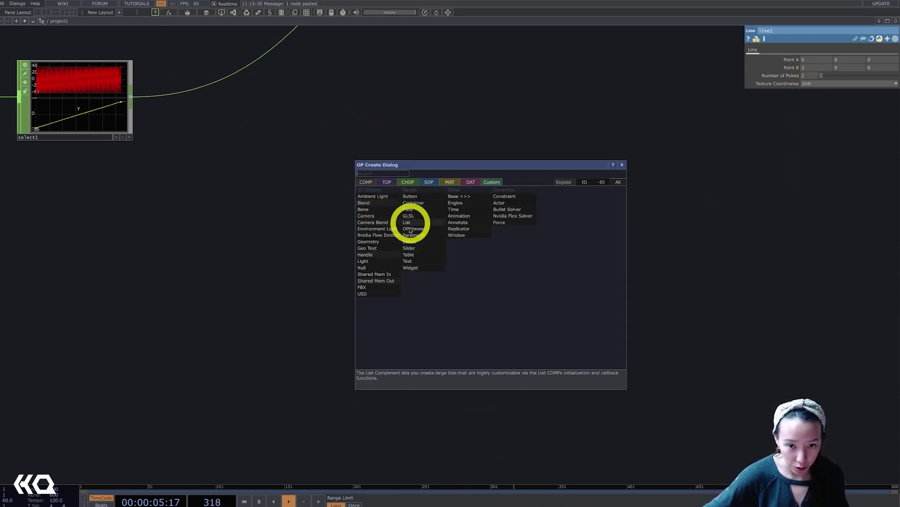
type("ge")
left_click(376, 245)
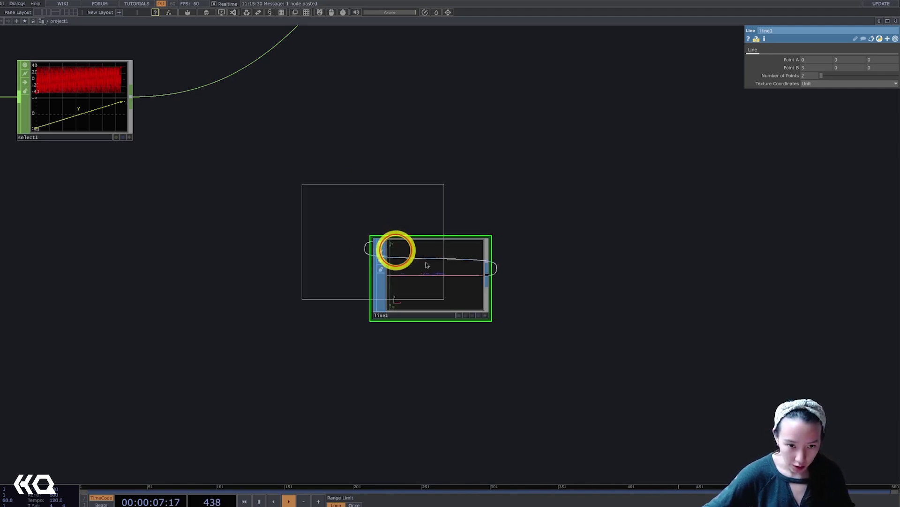
left_click(615, 263)
Add a Camera COMP below geo1 in the network.
left_click_drag(581, 390, 435, 322)
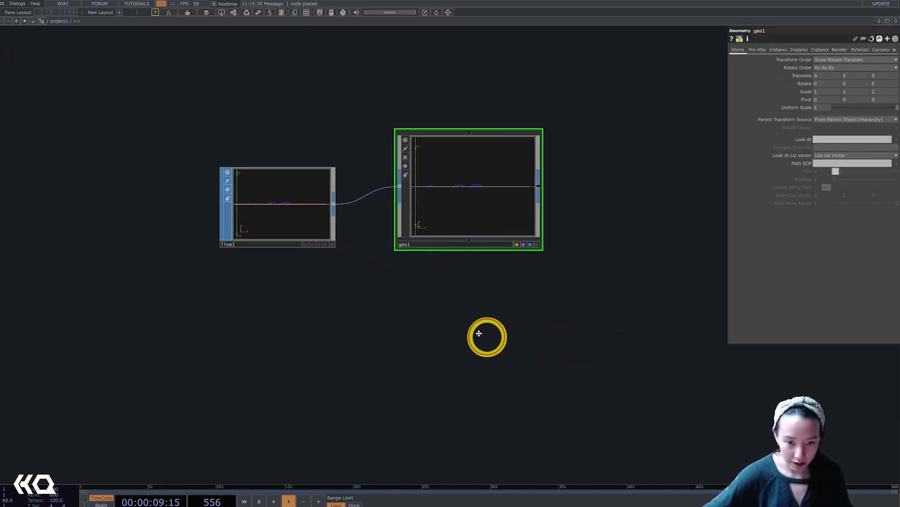
key("Tab")
type("came")
left_click(370, 261)
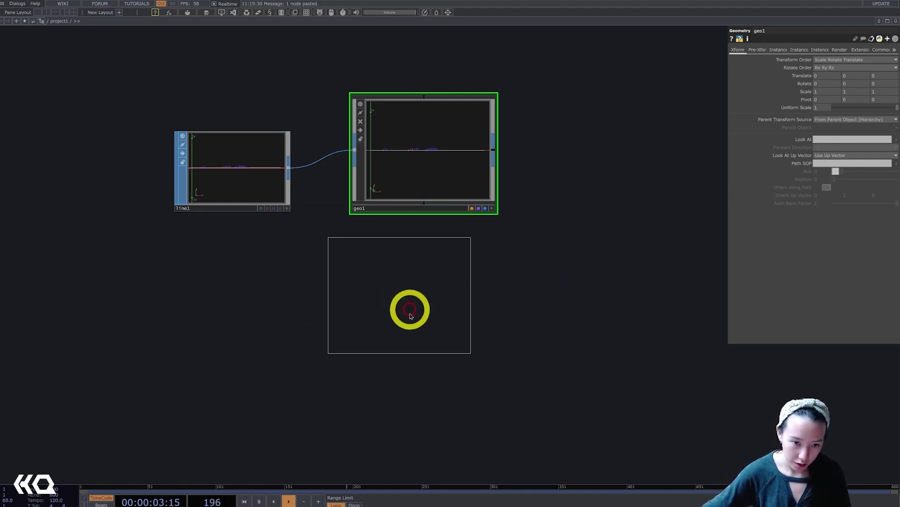
left_click(426, 345)
Add a Render TOP beside geo1 and the camera and set its resolution to 1280 by 1280.
key("Tab")
type("re")
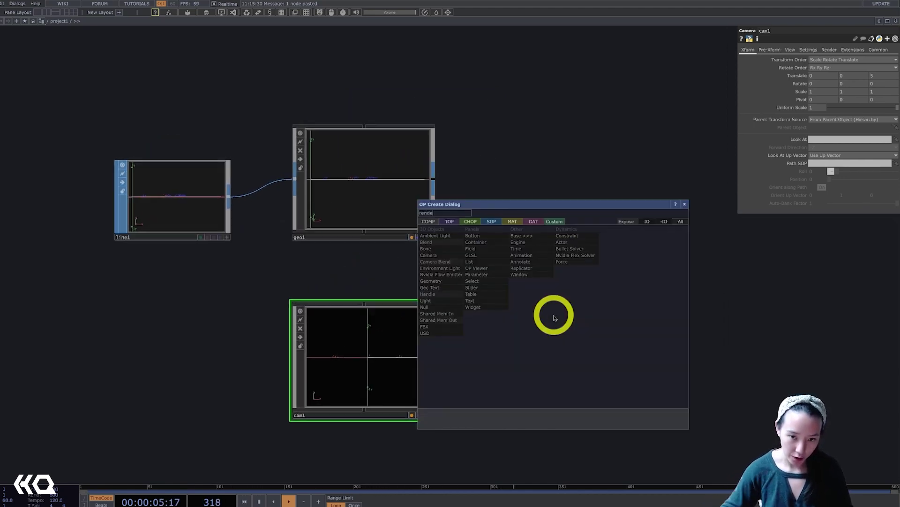
left_click(454, 226)
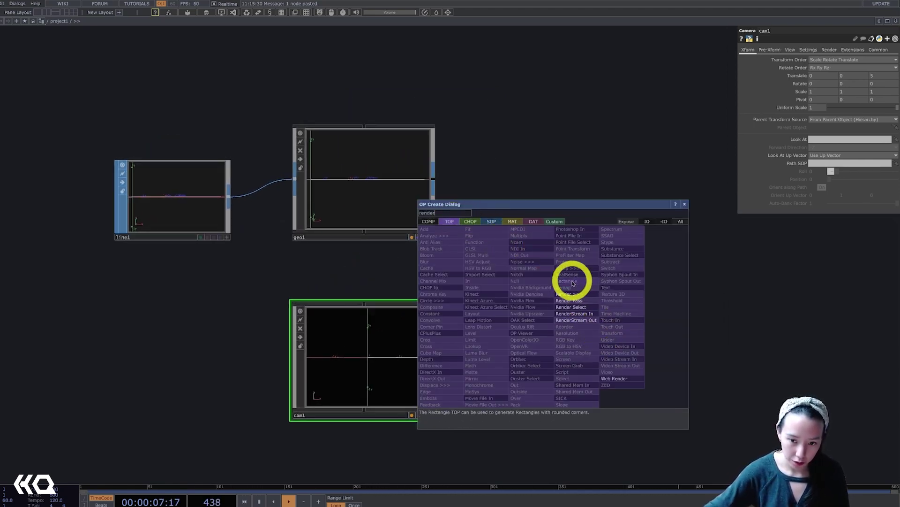
left_click(575, 293)
left_click(580, 276)
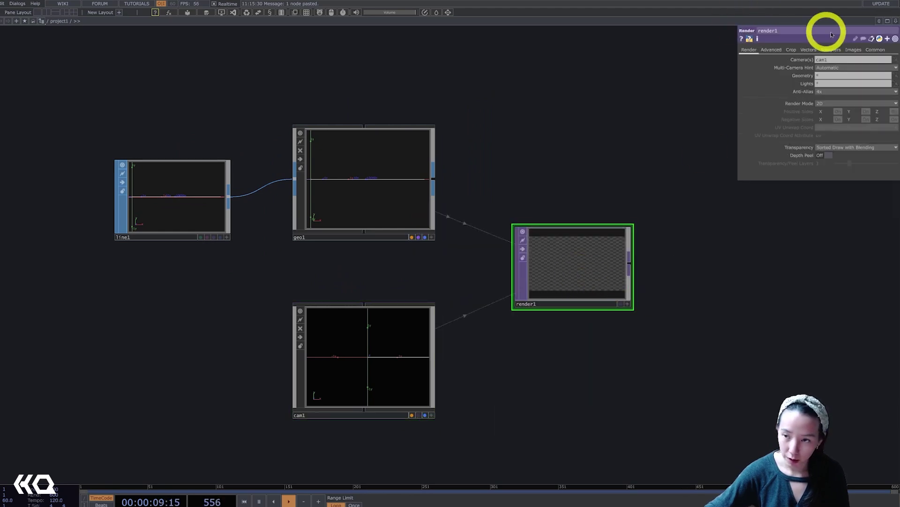
left_click(875, 50)
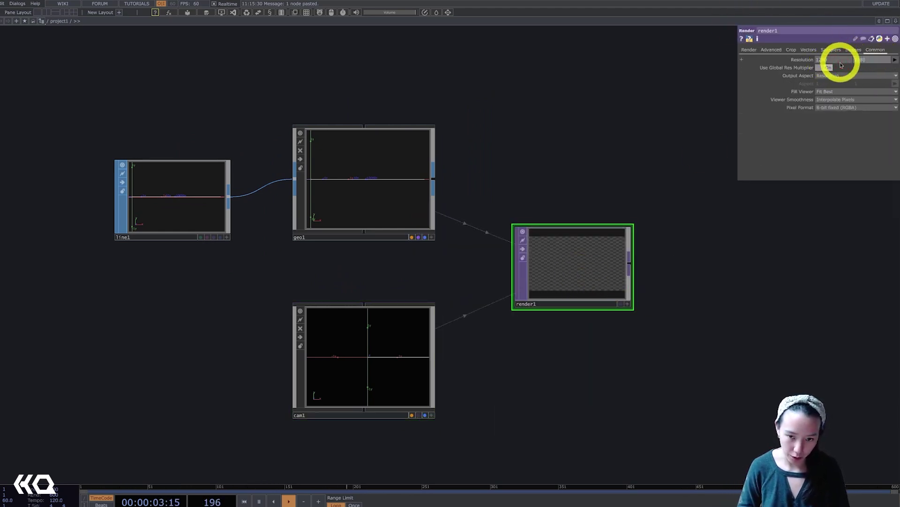
key("Return")
Add a Line MAT above render1 and assign it to geo1 as its material.
left_click_drag(633, 181, 641, 242)
double_click(639, 224)
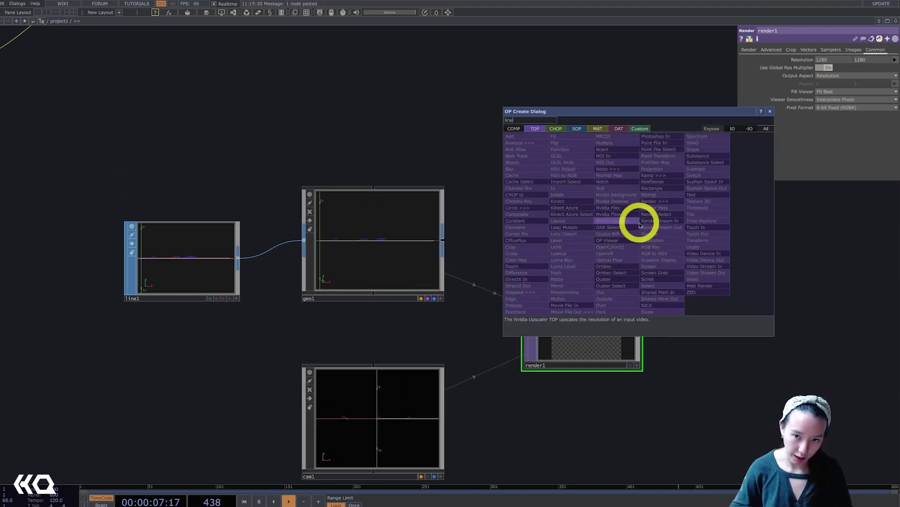
type("line")
left_click(597, 129)
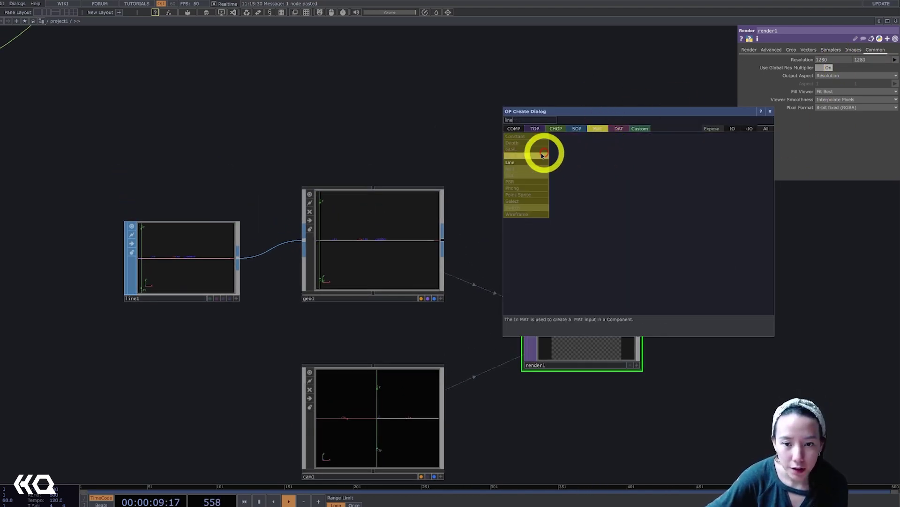
left_click(531, 168)
left_click(603, 174)
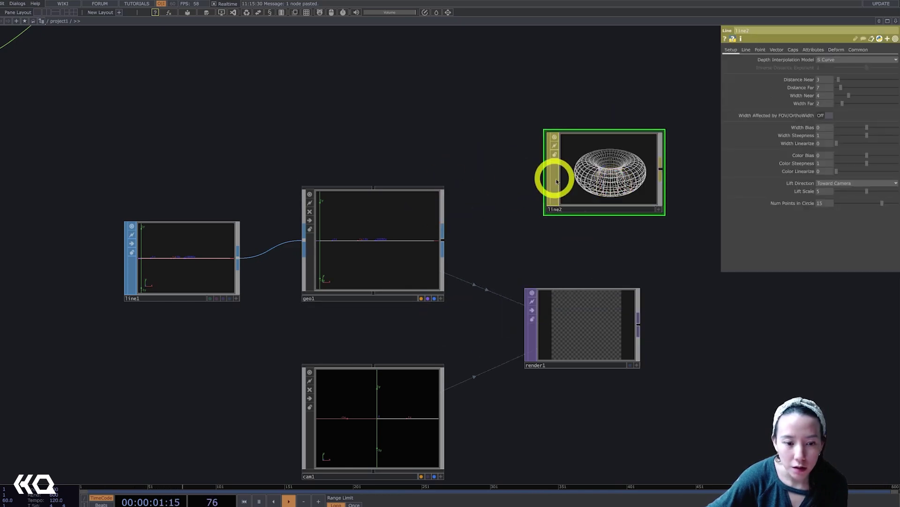
left_click_drag(530, 197, 395, 255)
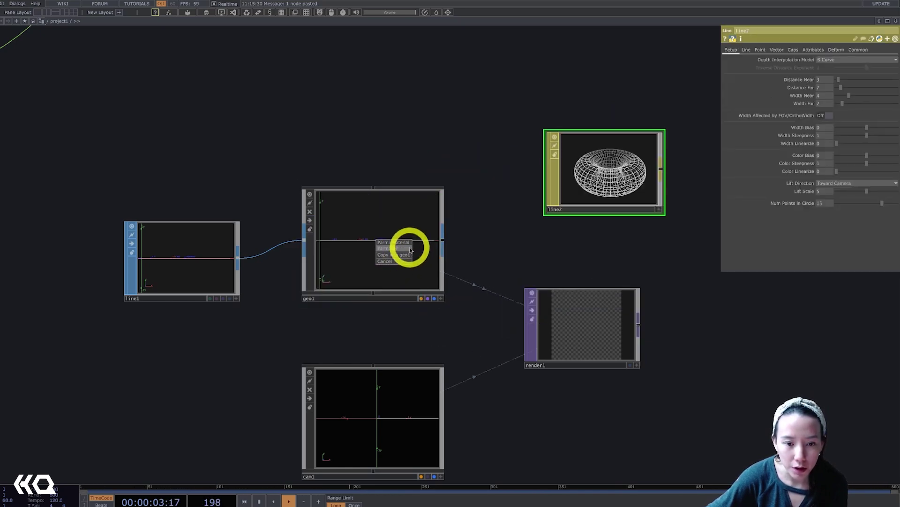
left_click(401, 244)
Set the line near color and line far color of the line2 material to black.
scroll(553, 171, "up", 2)
scroll(655, 286, "up", 4)
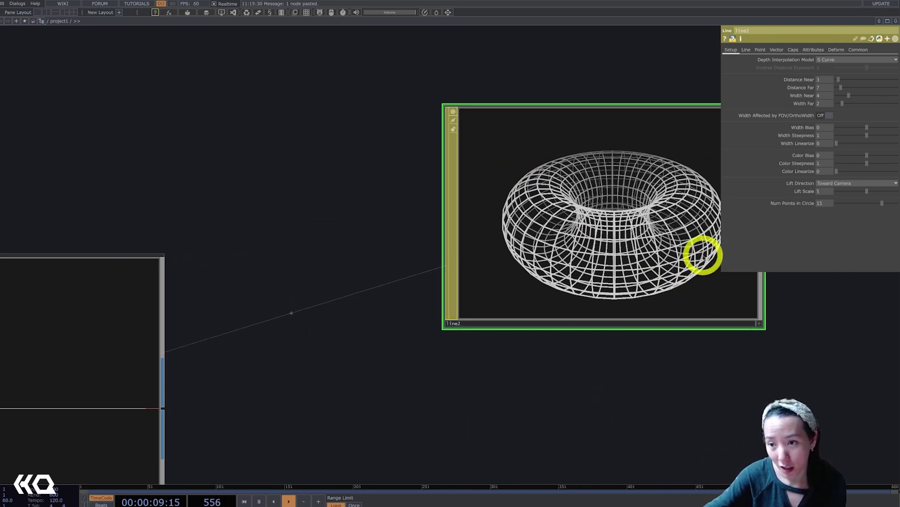
left_click(751, 50)
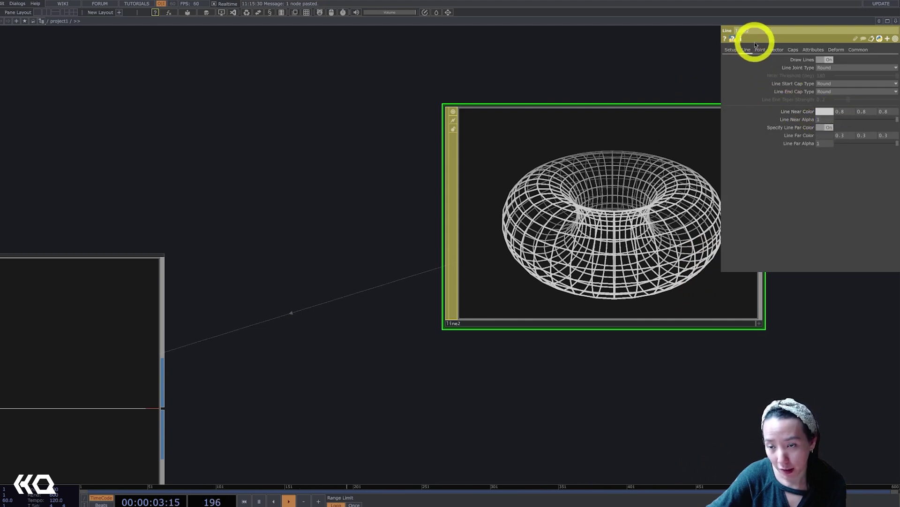
left_click(829, 114)
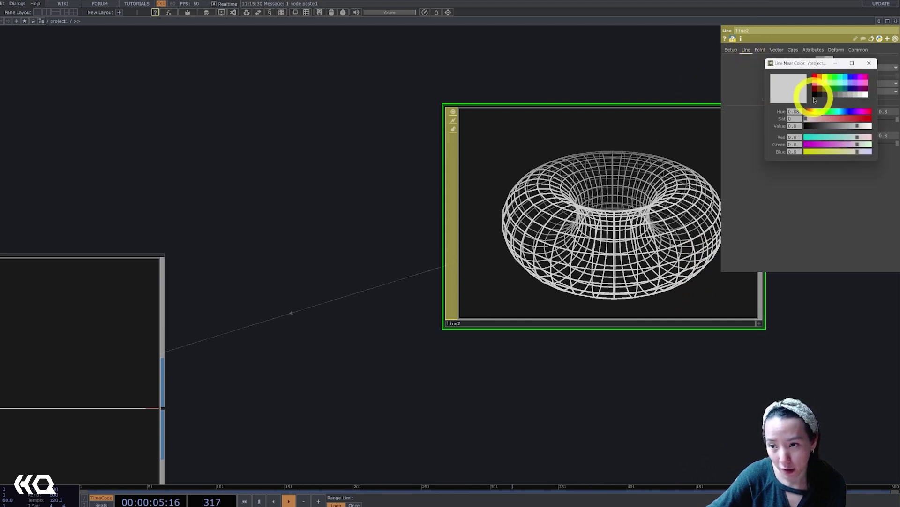
left_click(816, 97)
left_click(870, 65)
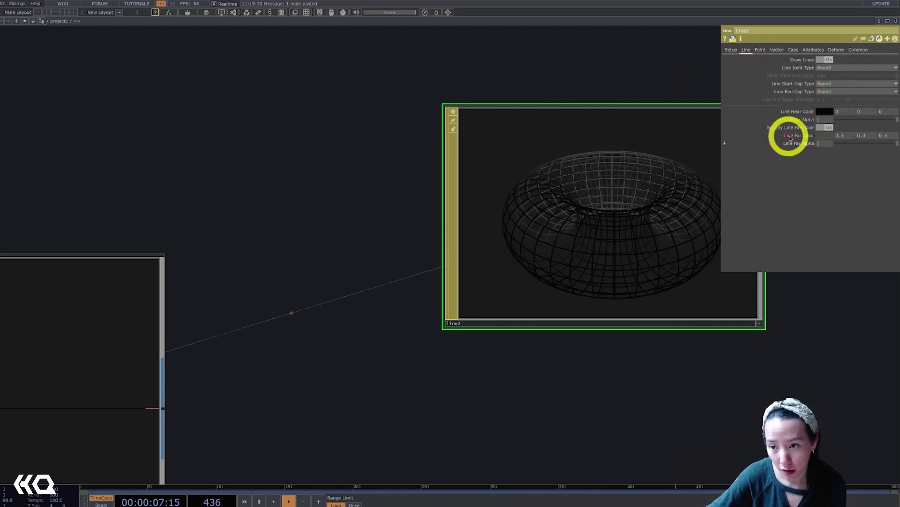
left_click(824, 135)
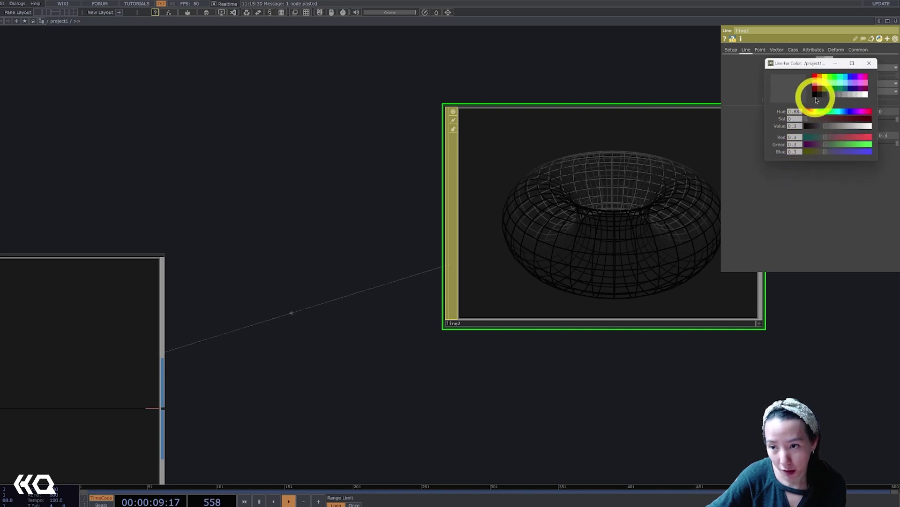
left_click(817, 96)
left_click(871, 65)
Add a Transform TOP after render1, connected to its output.
scroll(739, 410, "down", 5)
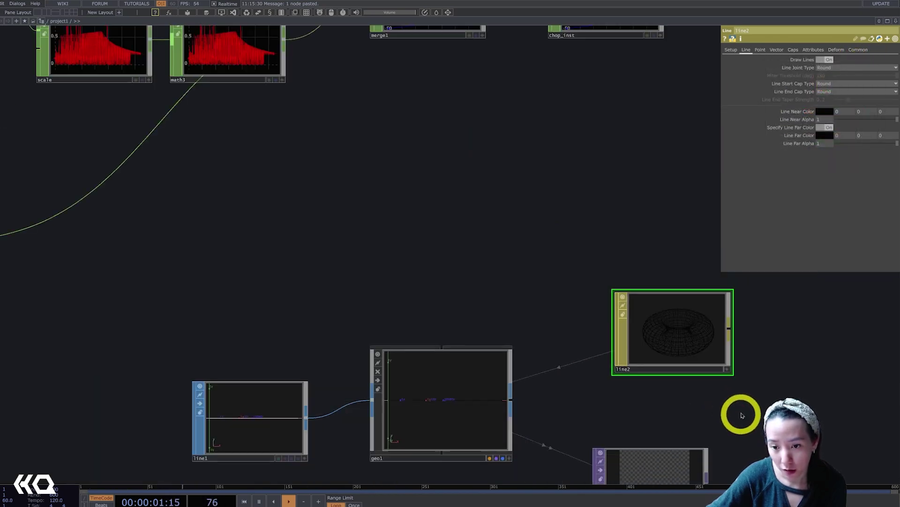
left_click_drag(740, 410, 571, 227)
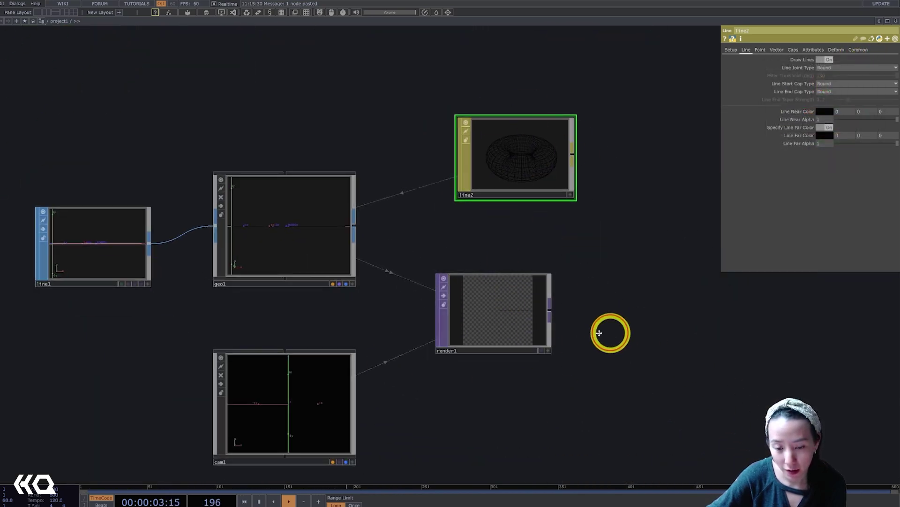
scroll(593, 328, "up", 5)
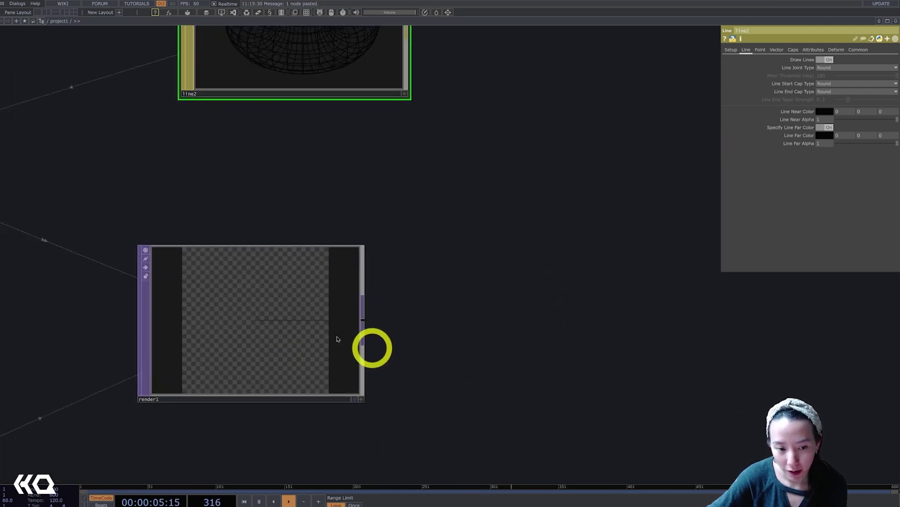
left_click_drag(493, 289, 589, 264)
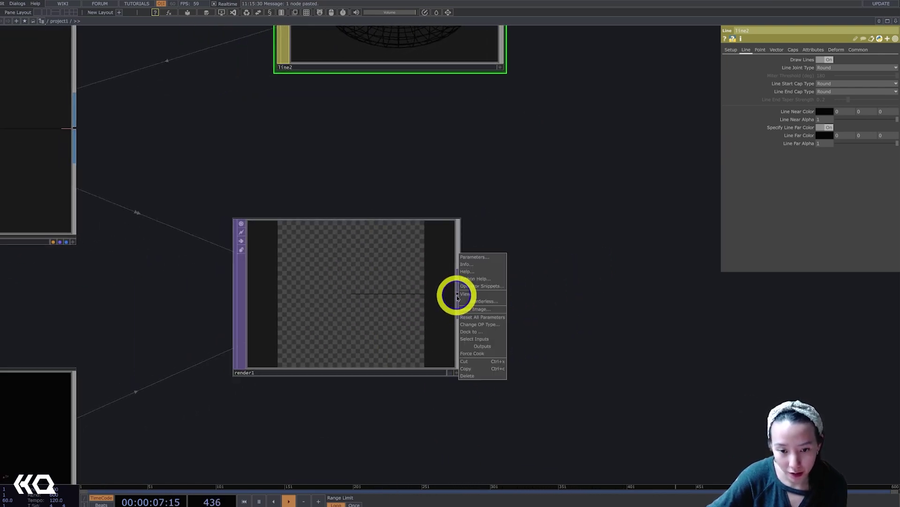
left_click(457, 297)
key("Tab")
type("tra")
left_click(518, 315)
left_click(606, 295)
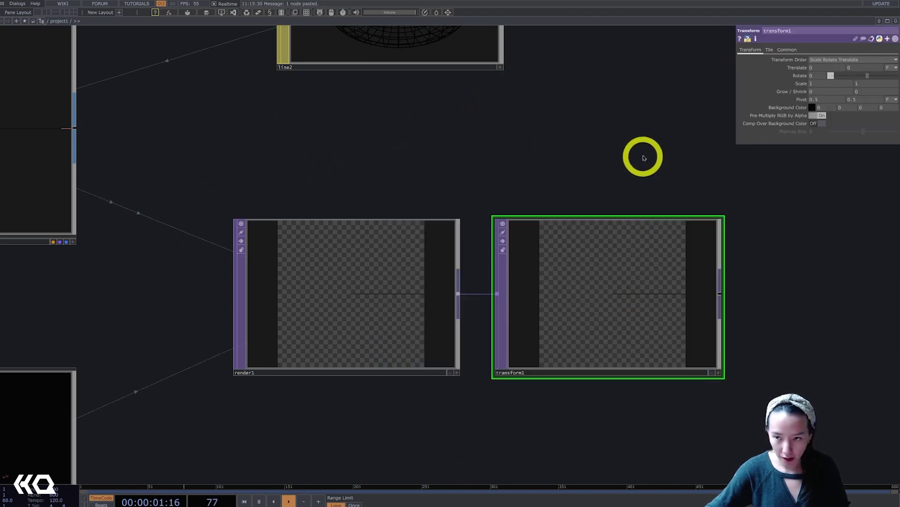
Give transform1 a white background color with alpha 1 and turn on compositing over the background color.
left_click_drag(704, 150, 631, 131)
left_click(843, 98)
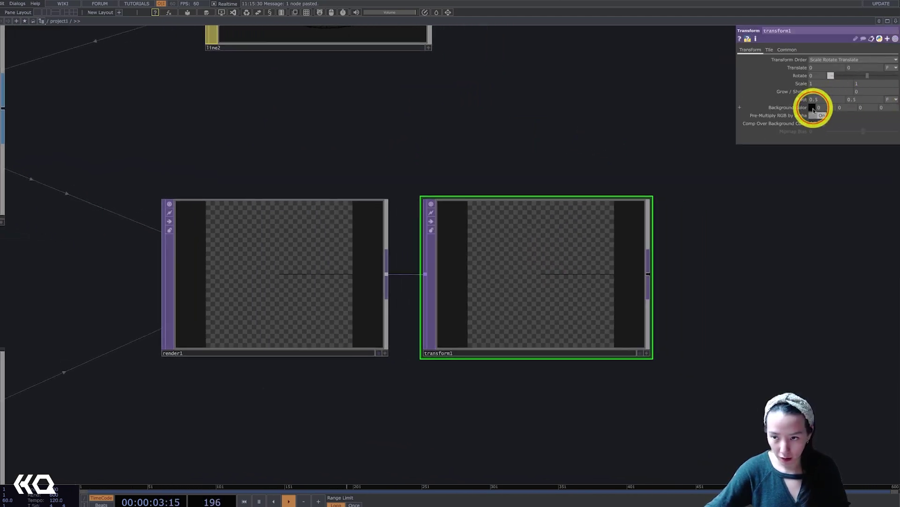
left_click(813, 108)
left_click(866, 96)
left_click(869, 63)
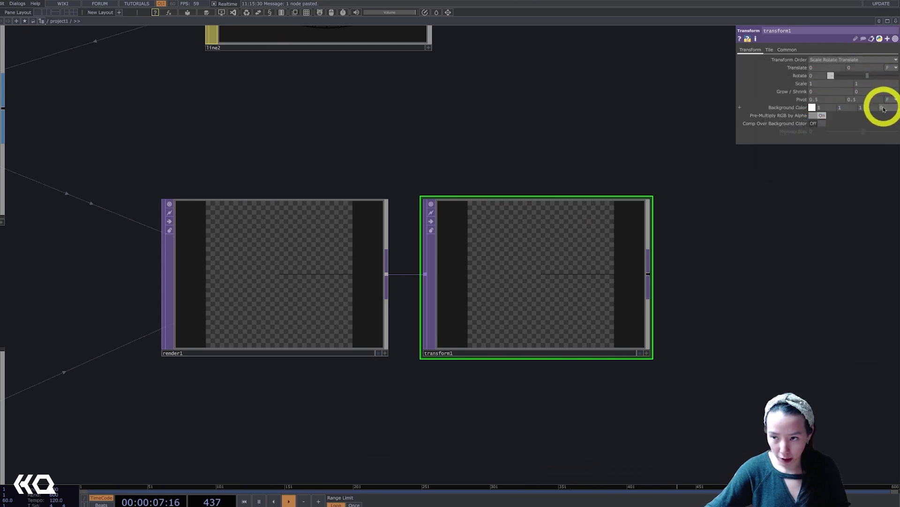
left_click(781, 108)
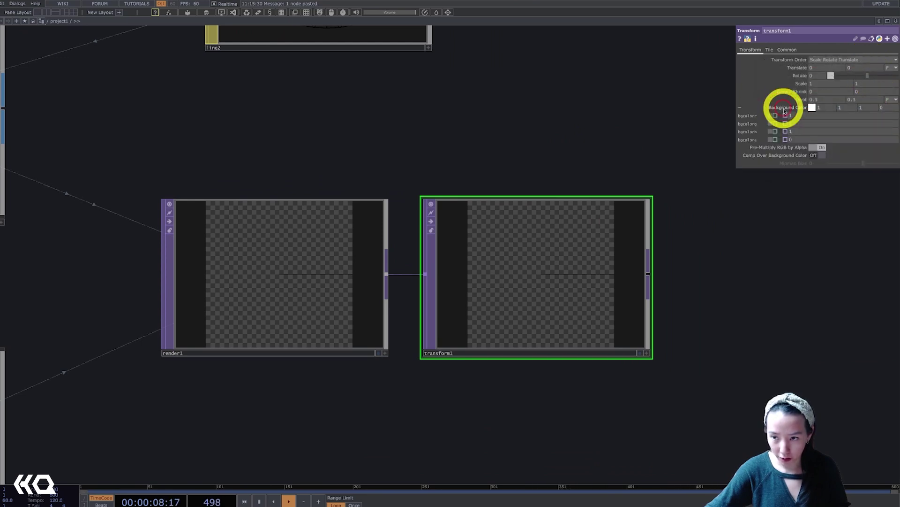
left_click(794, 139)
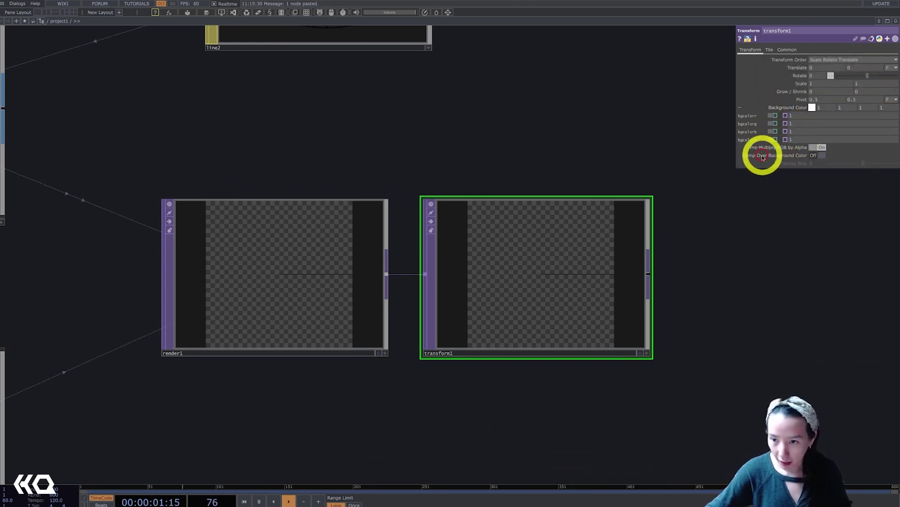
left_click(816, 156)
Add a Null TOP after transform1, connected to its output, and name it OUT.
scroll(769, 211, "down", 5)
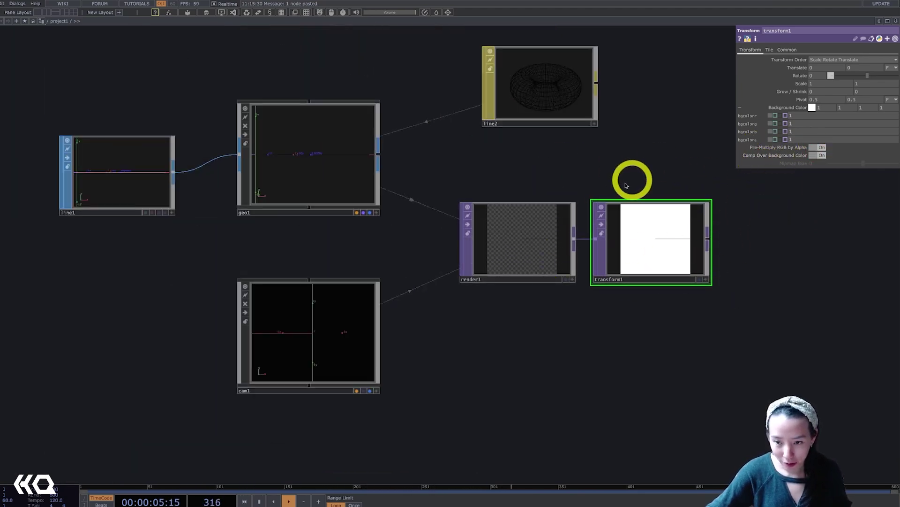
left_click_drag(788, 280, 670, 305)
right_click(591, 264)
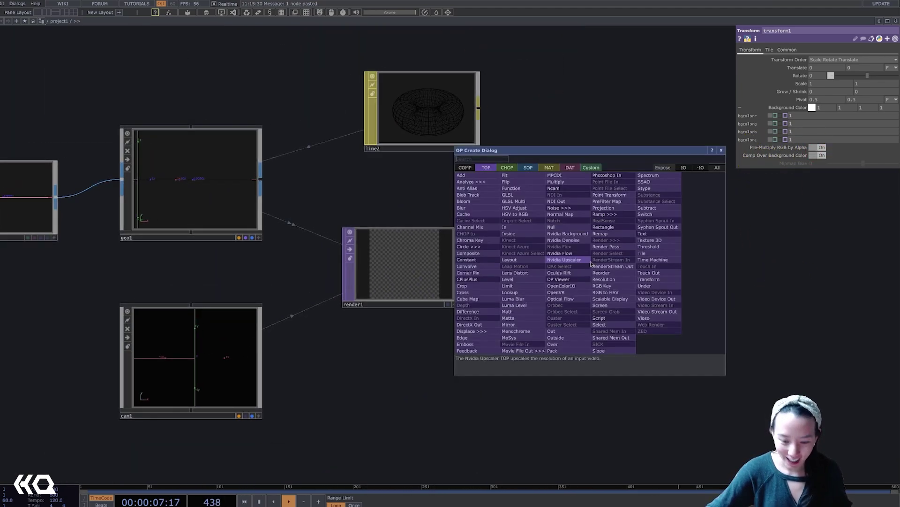
left_click(567, 227)
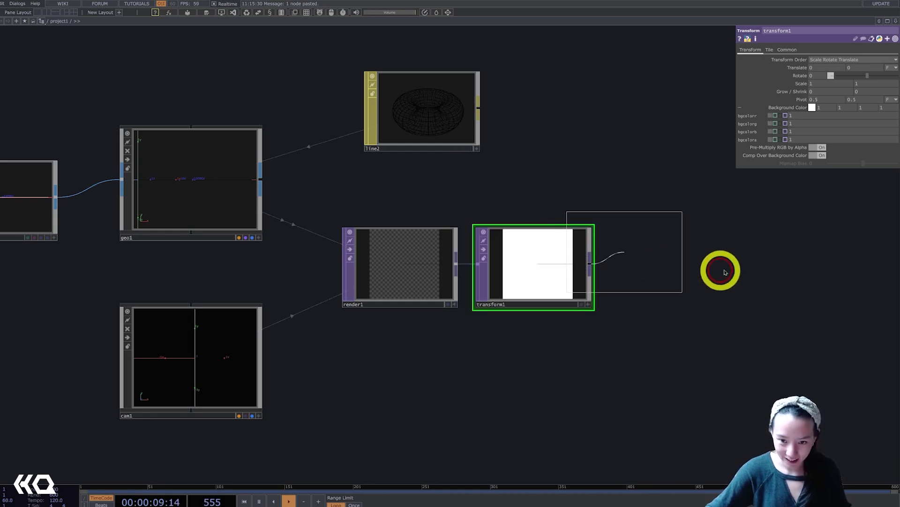
left_click(764, 270)
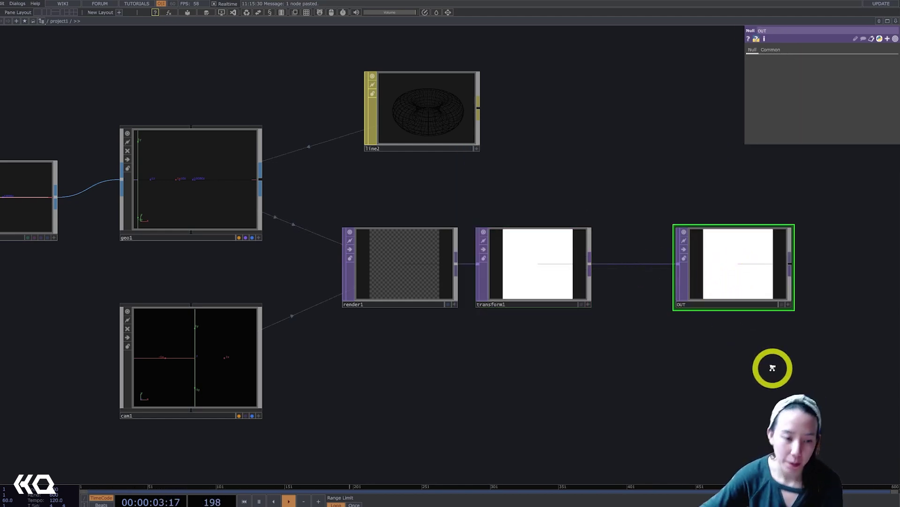
Select geo1 and show render1's output as the network background.
scroll(773, 368, "down", 4)
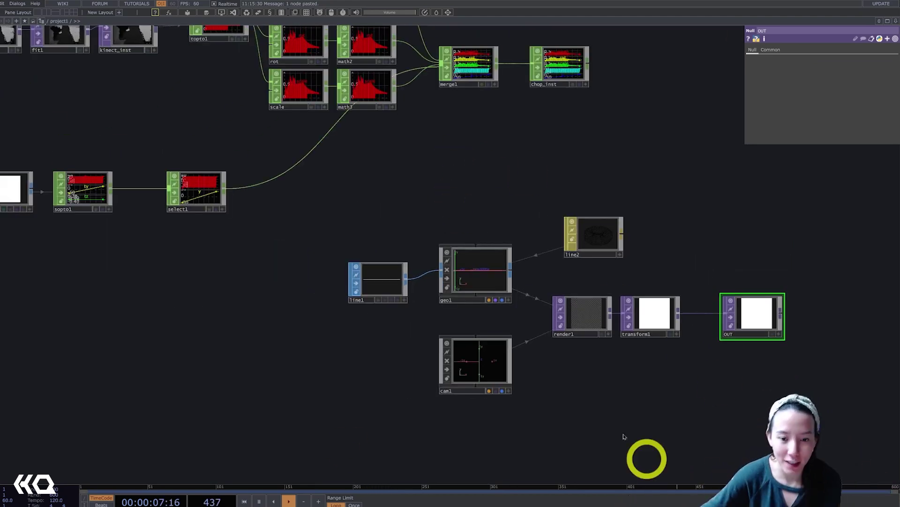
scroll(507, 277, "up", 4)
left_click(463, 265)
scroll(332, 335, "down", 4)
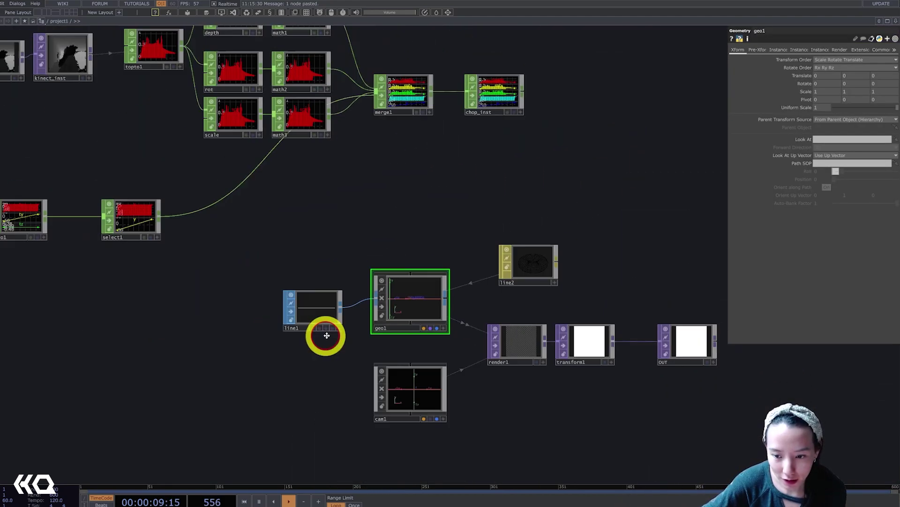
scroll(458, 328, "up", 3)
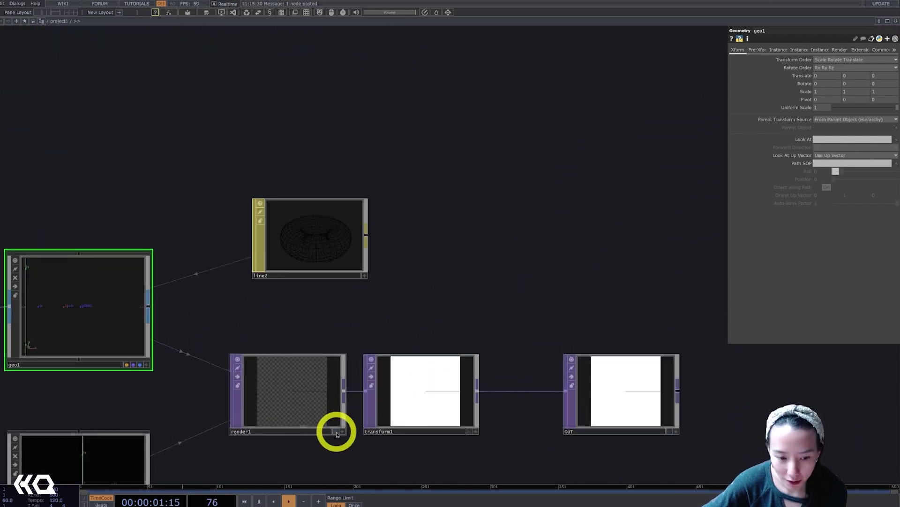
left_click(336, 432)
Turn on instancing for geo1 and assign chop_inst as its default instance OP.
left_click_drag(444, 296, 581, 294)
left_click_drag(362, 216, 602, 248)
left_click_drag(439, 242, 440, 271)
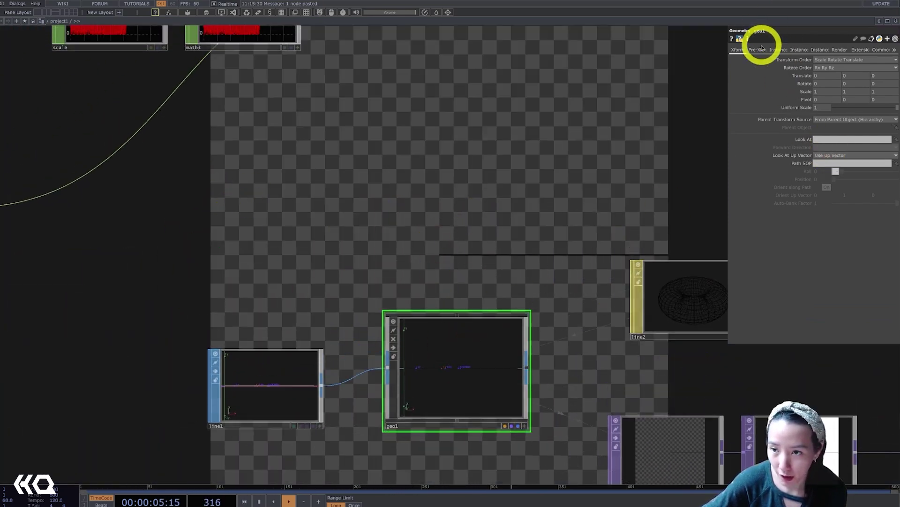
left_click(779, 49)
left_click(823, 59)
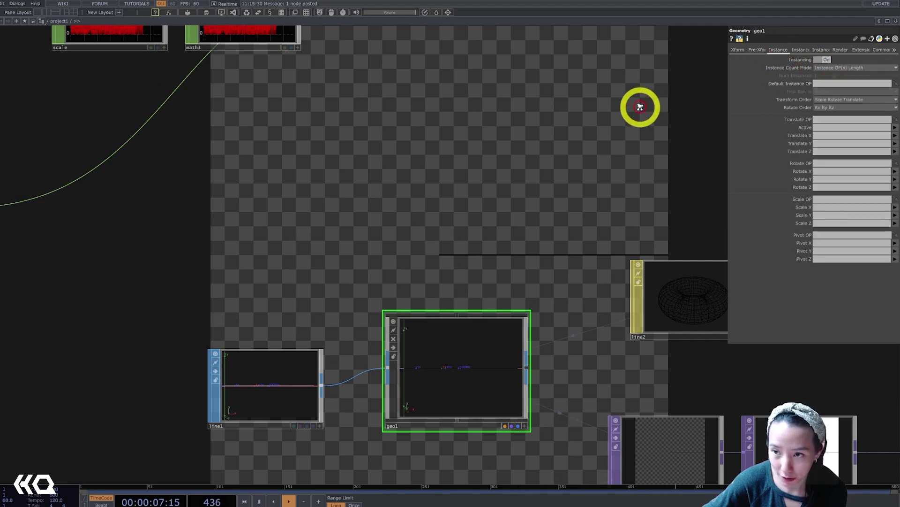
scroll(641, 107, "down", 3)
left_click_drag(561, 187, 416, 317)
scroll(530, 97, "up", 6)
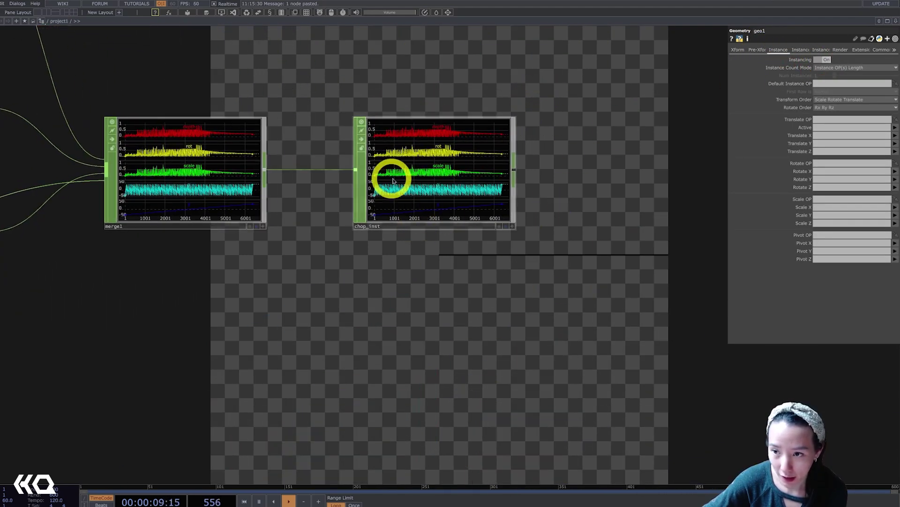
left_click_drag(505, 179, 830, 84)
scroll(705, 199, "down", 5)
left_click_drag(632, 291, 669, 169)
scroll(640, 191, "up", 4)
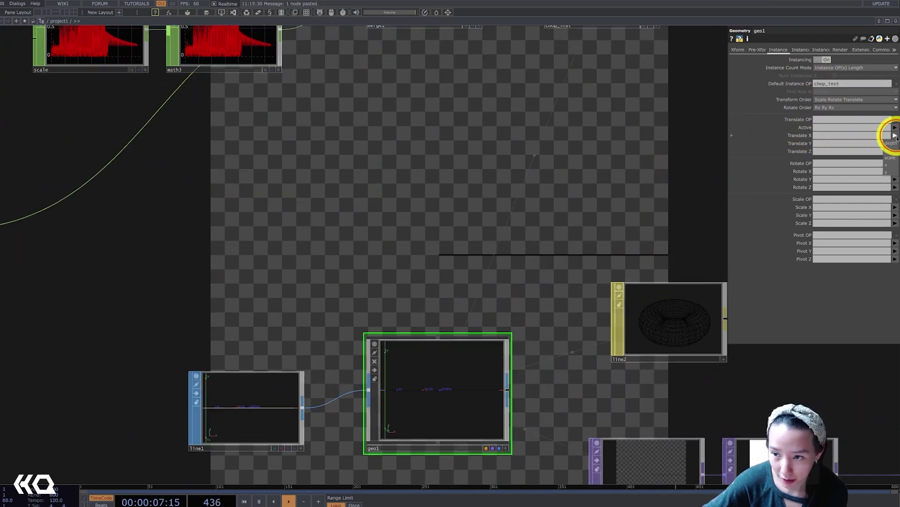
Assign geo1's instance Translate X, Y and Z to the x, y and depth channels.
left_click(886, 165)
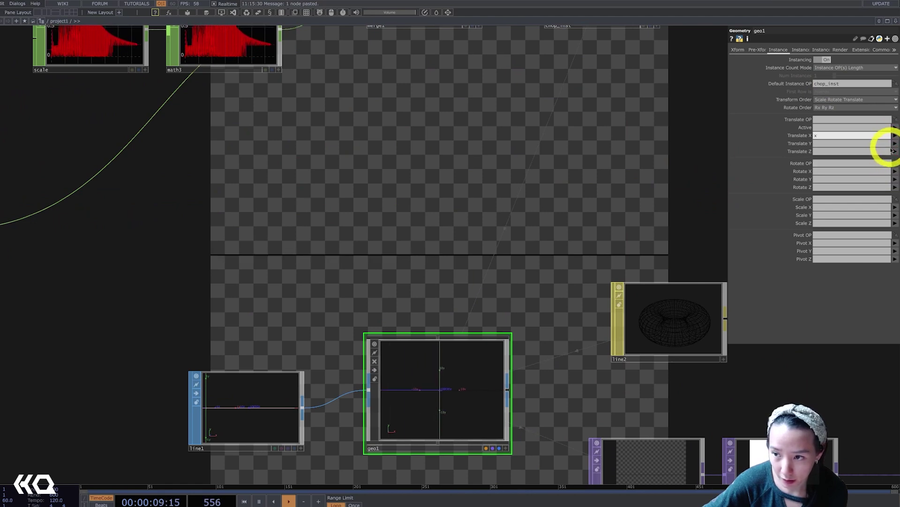
left_click(895, 143)
left_click(887, 179)
left_click(895, 151)
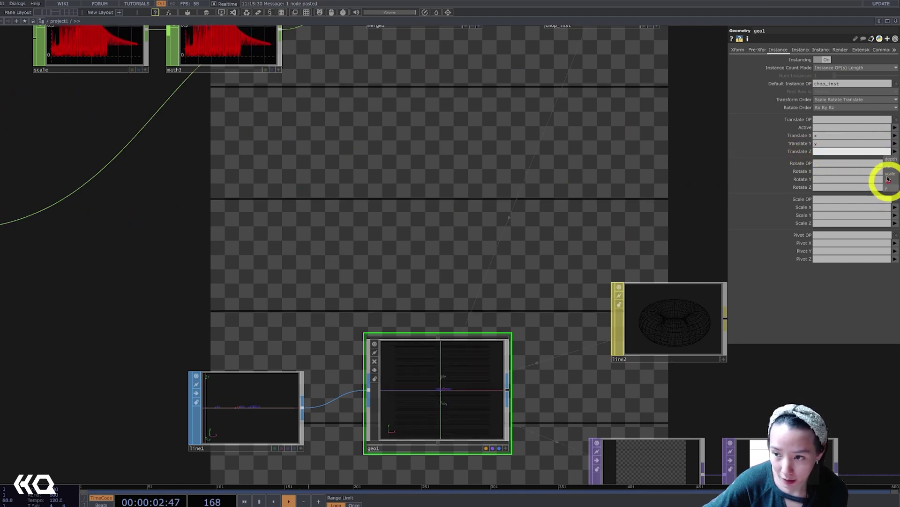
left_click(886, 149)
Move the camera cam1 back by setting its Translate Z to 95.
scroll(499, 184, "down", 2)
scroll(499, 184, "down", 3)
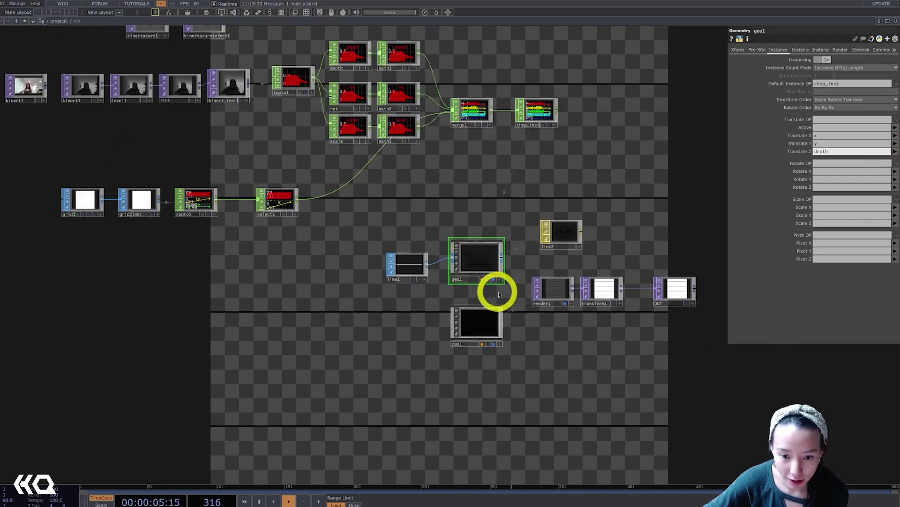
left_click(482, 331)
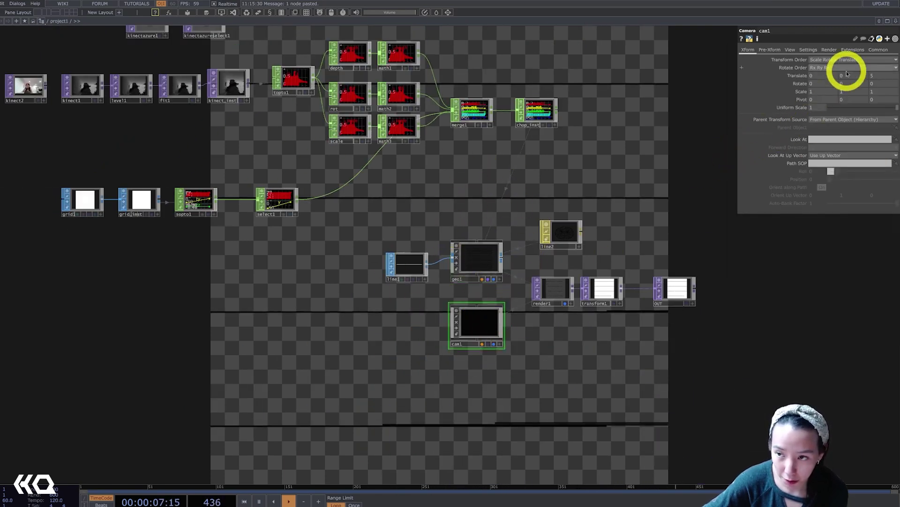
middle_click_drag(874, 76, 899, 59)
middle_click_drag(808, 38, 535, 227)
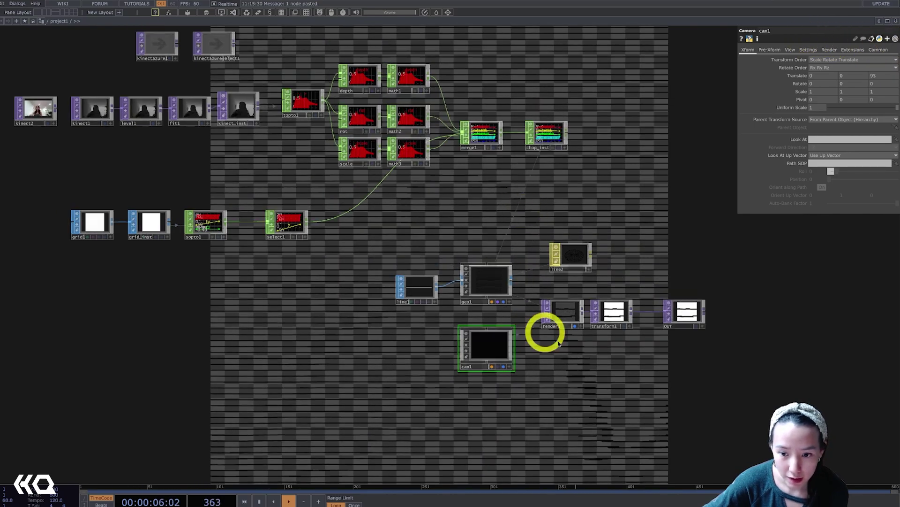
Stop displaying render1 as the network background and show OUT there instead.
scroll(631, 347, "up", 5)
left_click(454, 348)
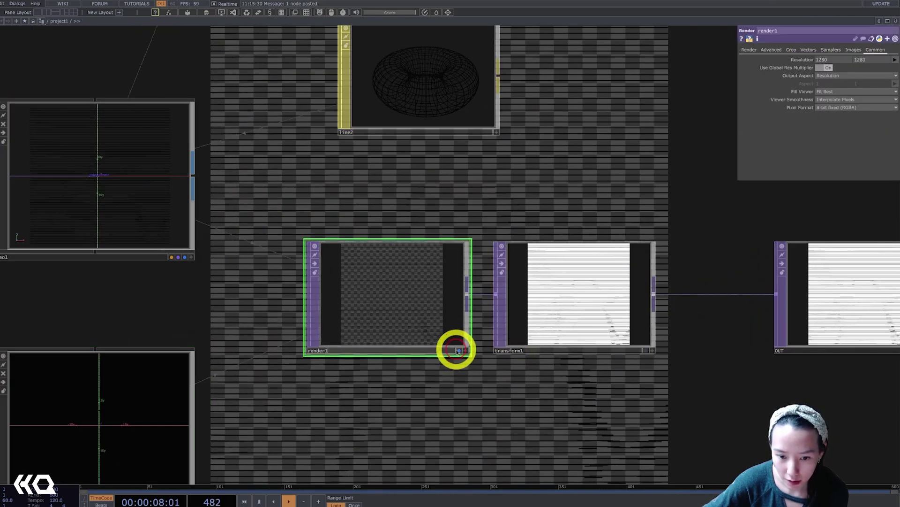
left_click_drag(658, 373, 636, 372)
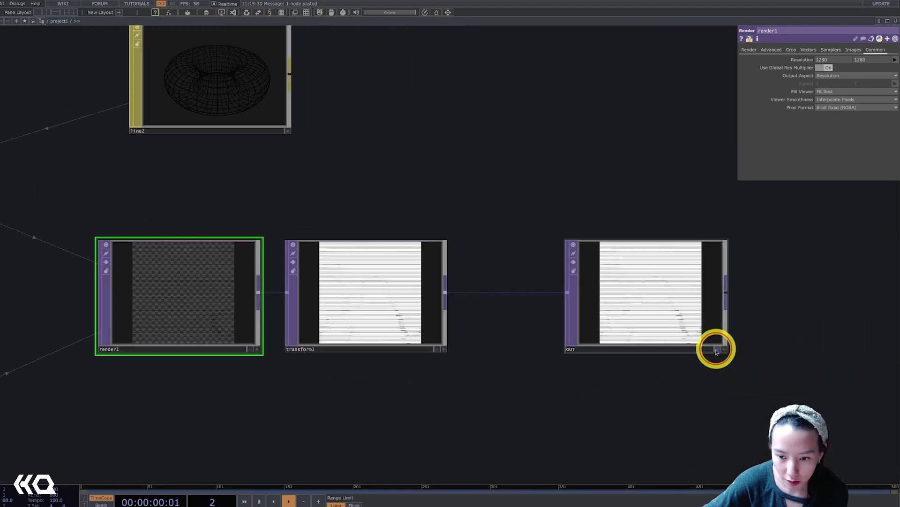
Set the upper To Range value of math1, the depth channel's Math CHOP, to 25.
scroll(685, 350, "down", 6)
scroll(613, 247, "up", 4)
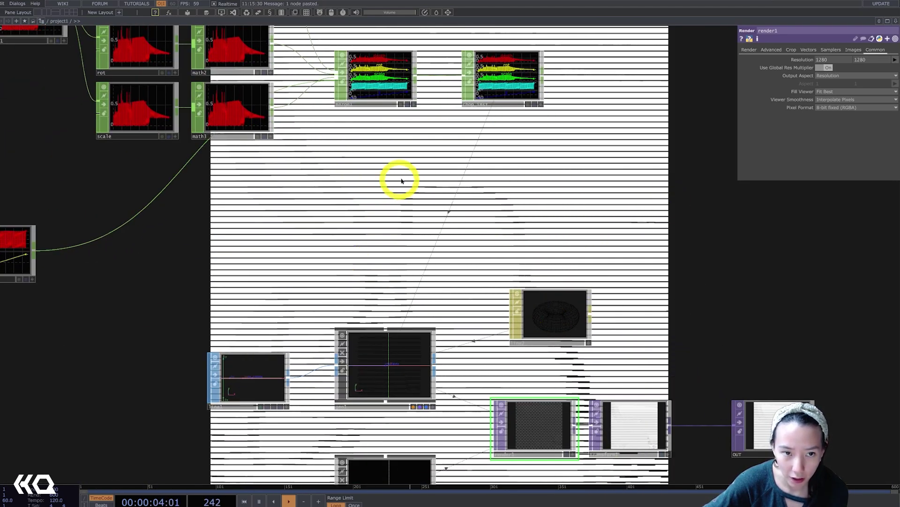
scroll(402, 175, "down", 5)
scroll(394, 157, "up", 5)
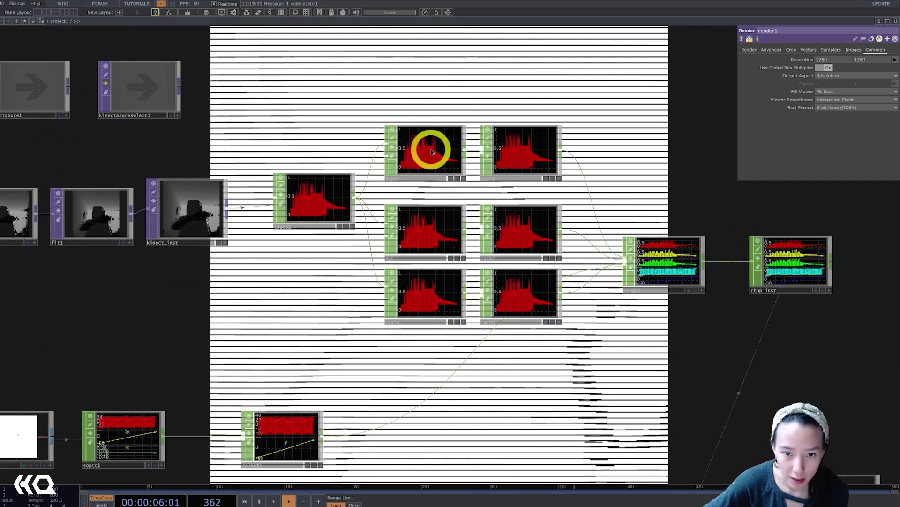
left_click(505, 160)
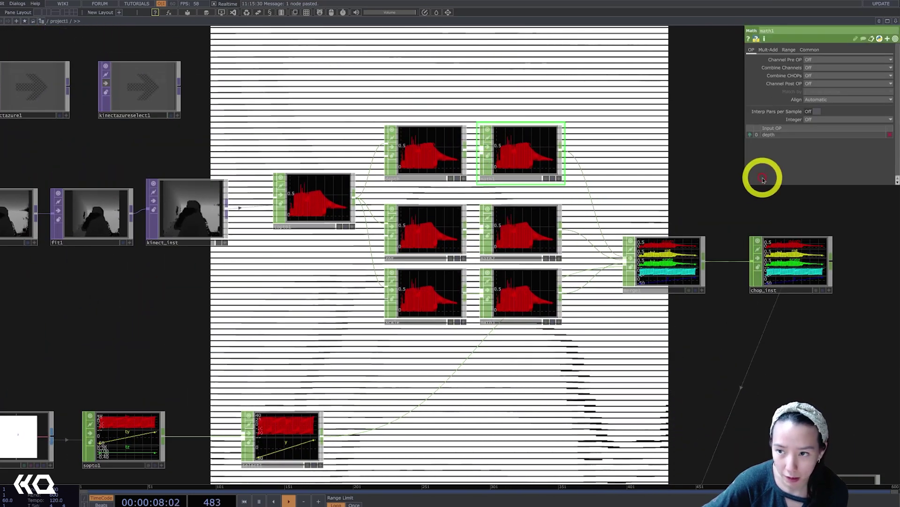
left_click(789, 47)
left_click_drag(698, 168, 555, 129)
type("25")
key("Return")
Assign geo1's instance Rotate X, Y and Z to the rot channel.
left_click_drag(719, 228, 620, 138)
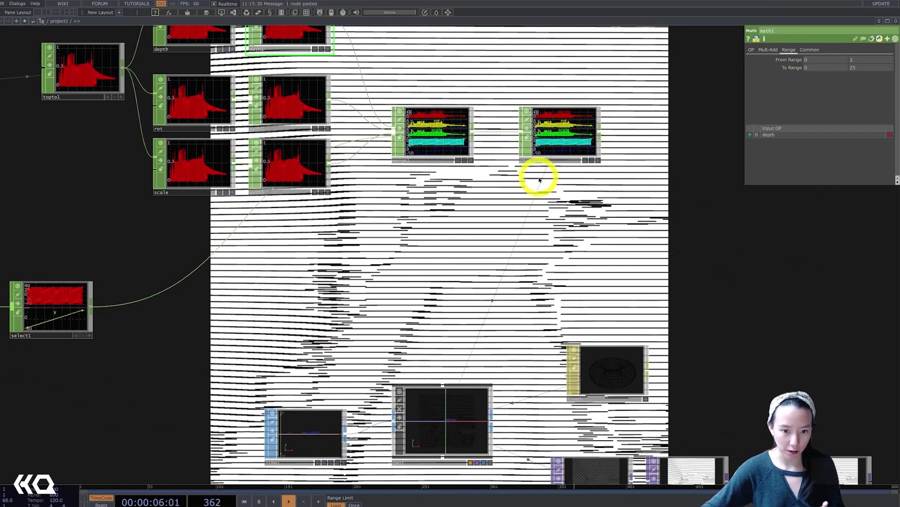
scroll(567, 230, "down", 3)
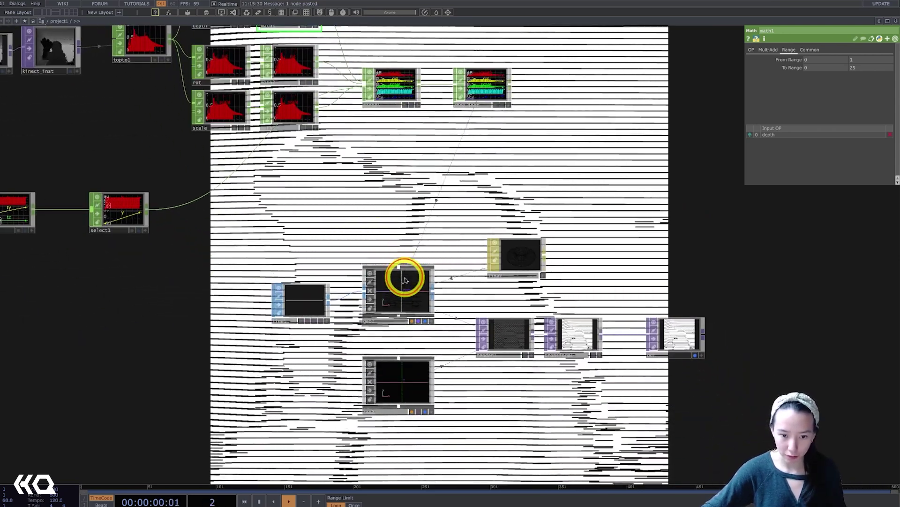
left_click(392, 287)
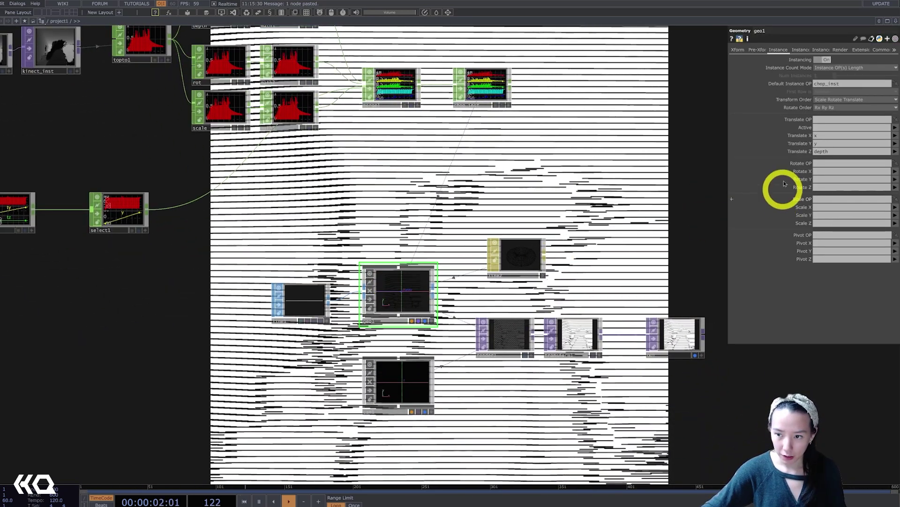
left_click(894, 171)
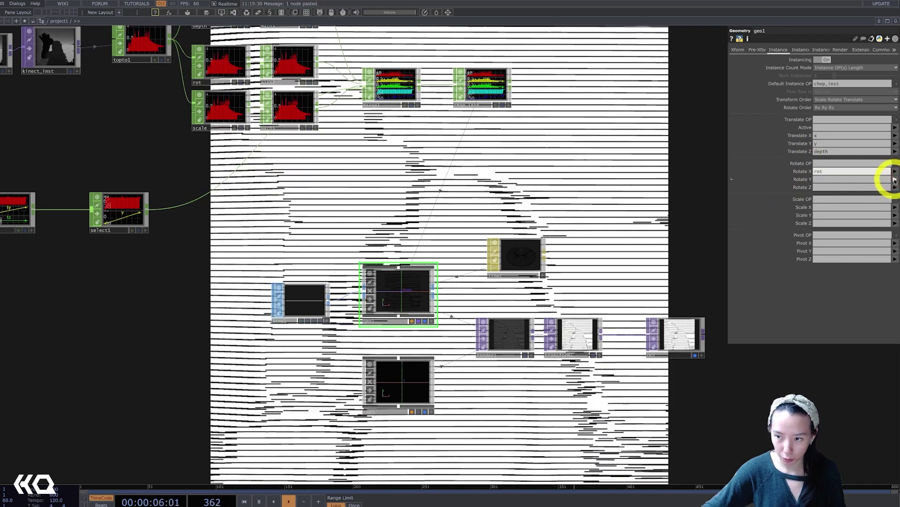
left_click(894, 180)
left_click(891, 194)
left_click(895, 188)
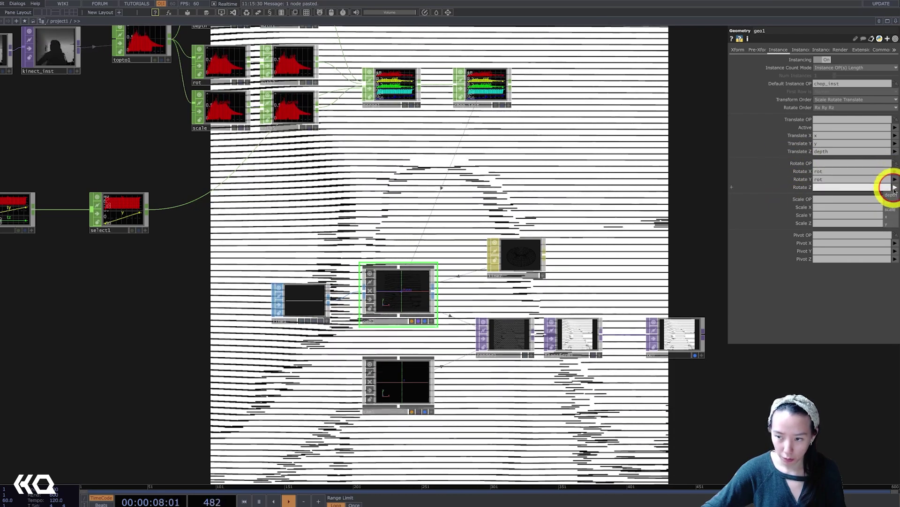
left_click(891, 202)
Assign geo1's instance Scale X, Y and Z to the scale channel.
left_click(895, 207)
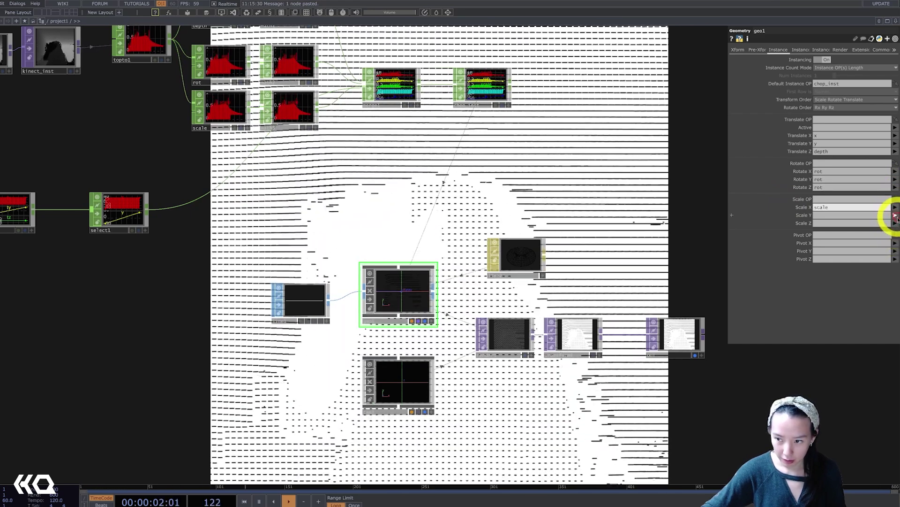
left_click(895, 215)
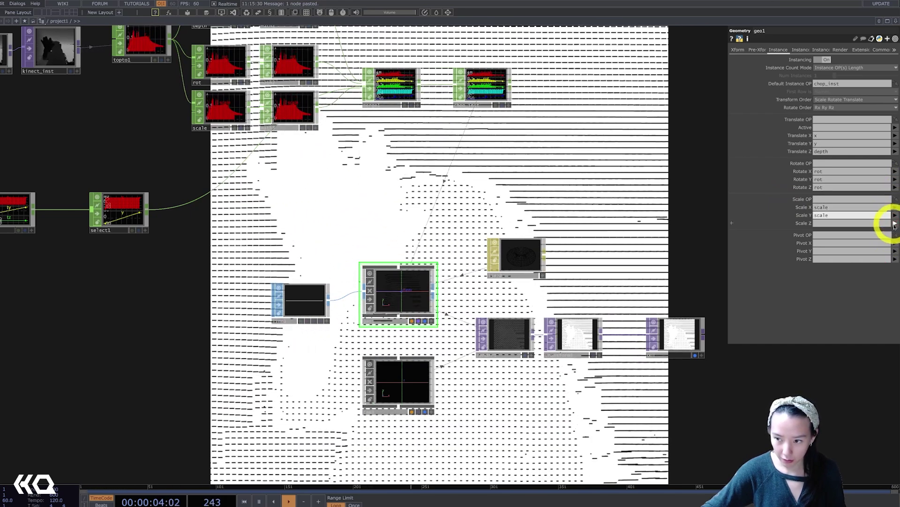
left_click(895, 223)
left_click(891, 245)
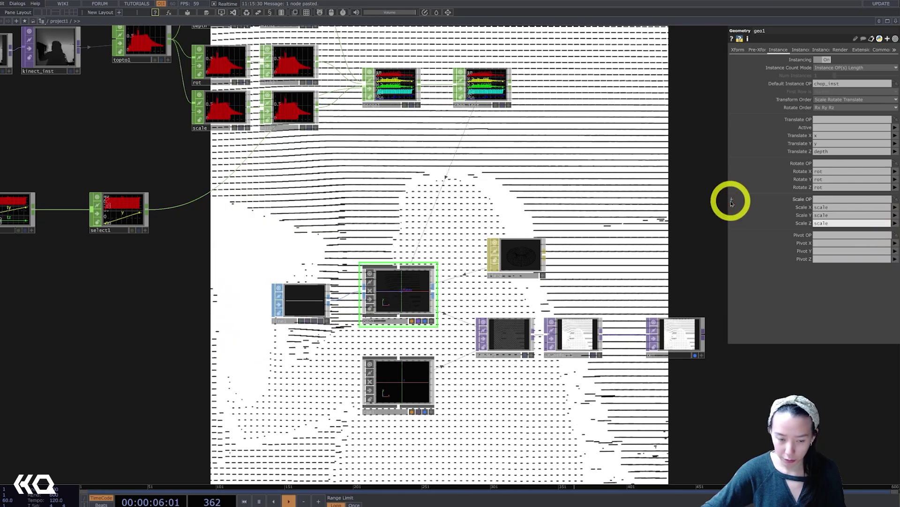
Set the upper To Range value to 240 in math2 for rotation and to 2 in math3 for scale.
scroll(396, 105, "up", 5)
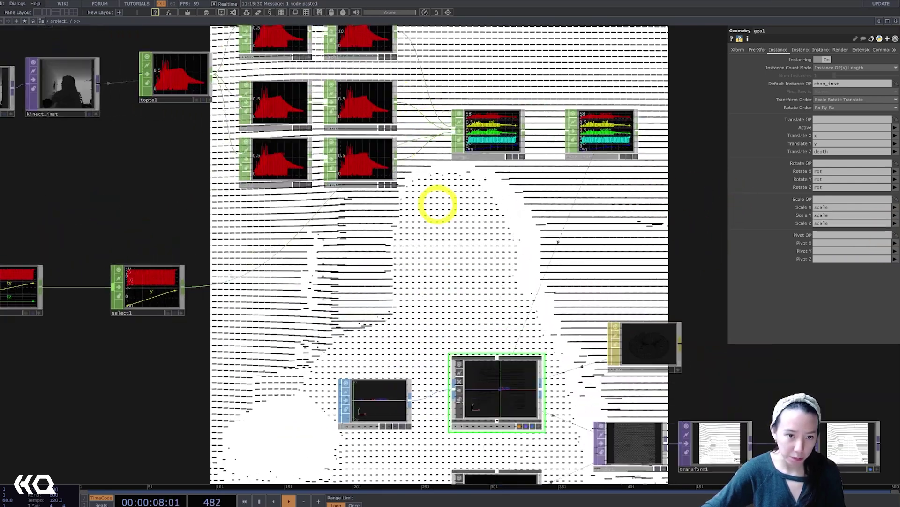
left_click(374, 96)
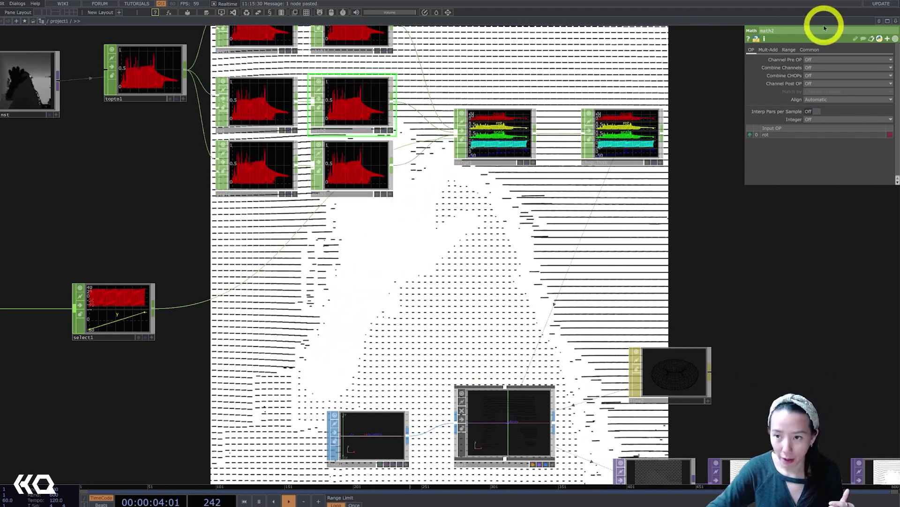
left_click(789, 49)
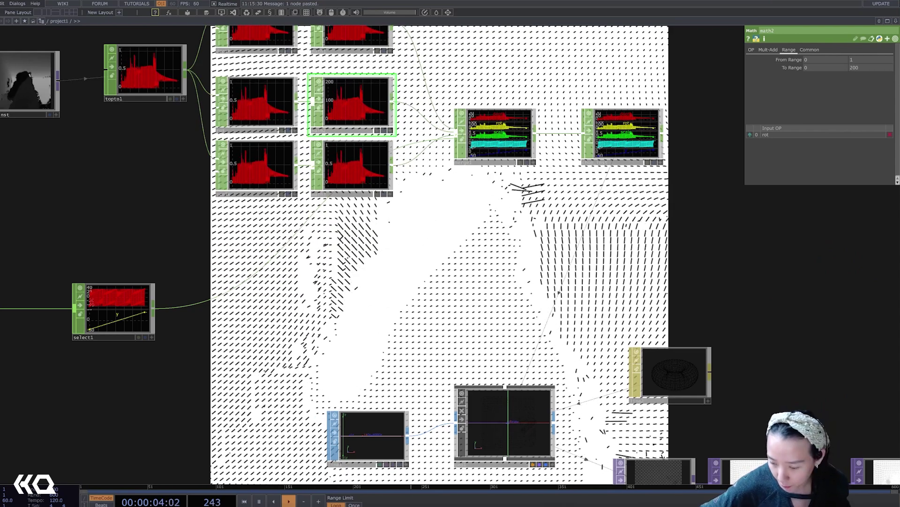
left_click(875, 68)
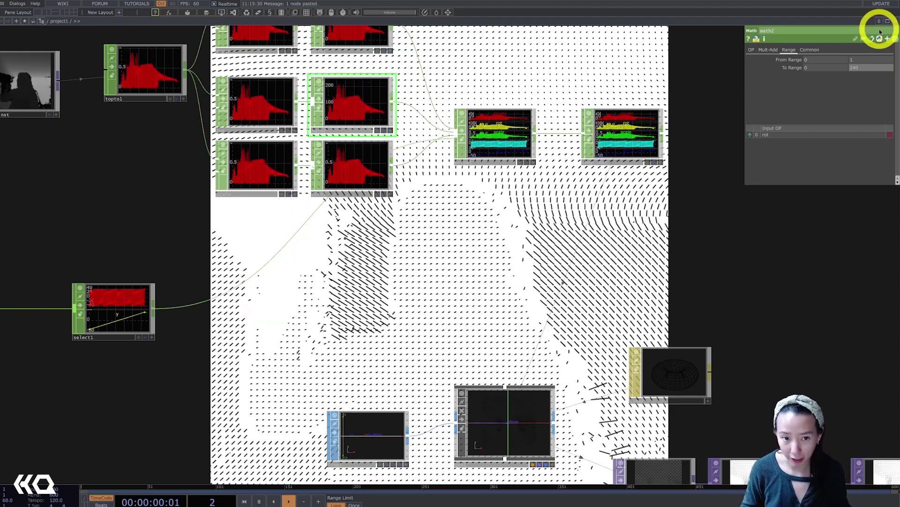
left_click(375, 174)
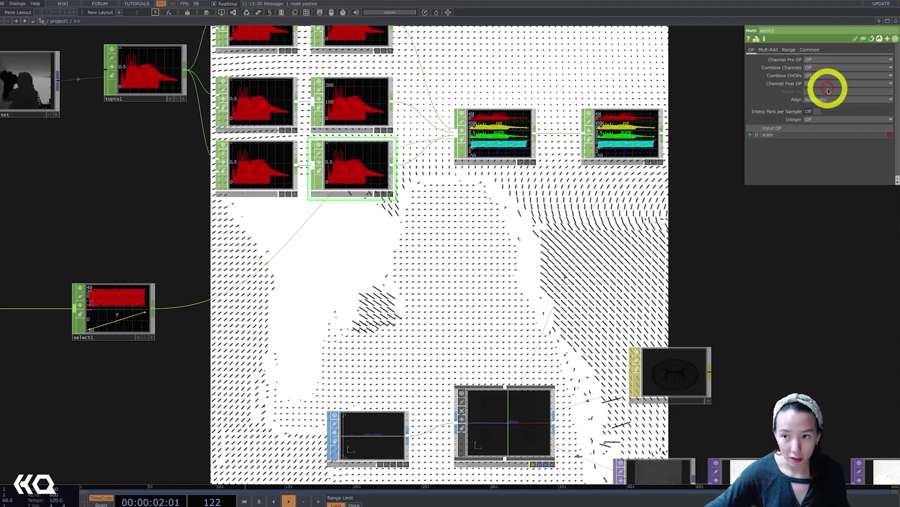
left_click_drag(874, 68, 780, 87)
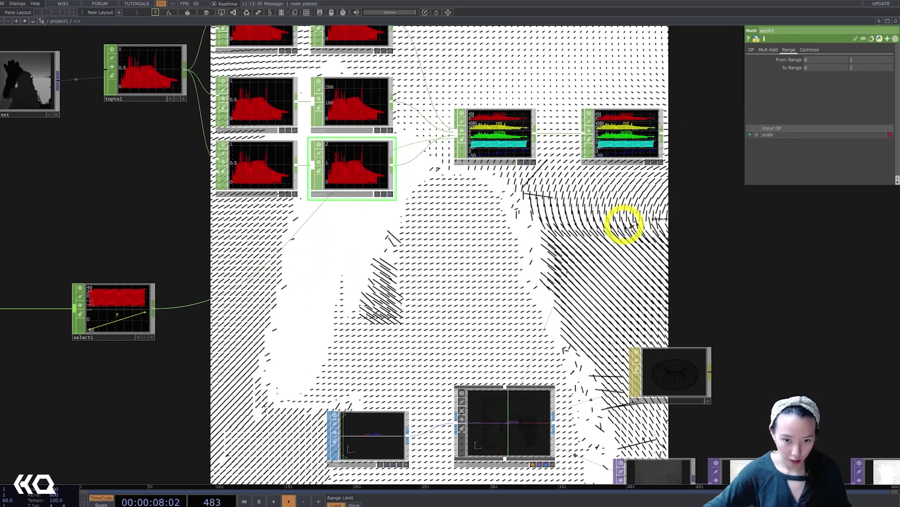
Adjust the Kinect depth image in level1 to brightness 0.8 and gamma 1.36.
scroll(539, 279, "down", 3)
left_click_drag(538, 277, 538, 191)
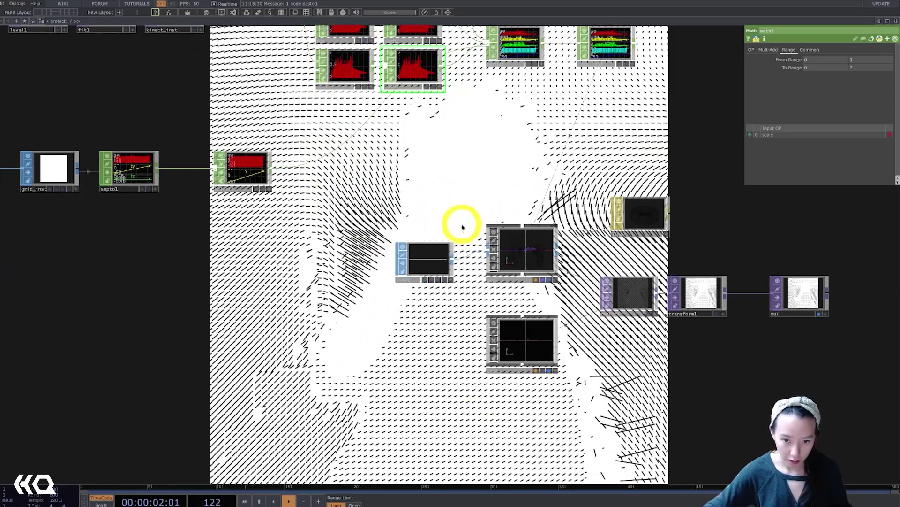
scroll(461, 225, "down", 5)
left_click_drag(539, 218, 764, 269)
scroll(466, 241, "up", 5)
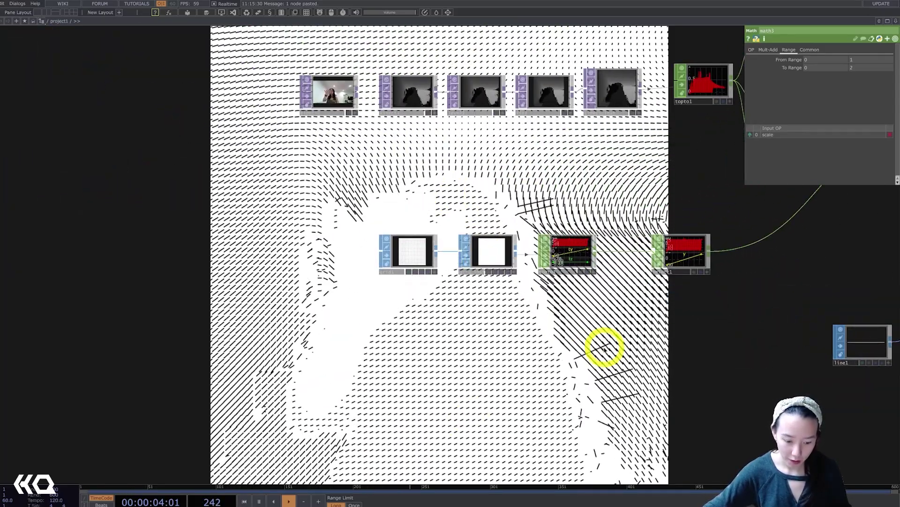
left_click_drag(602, 346, 505, 356)
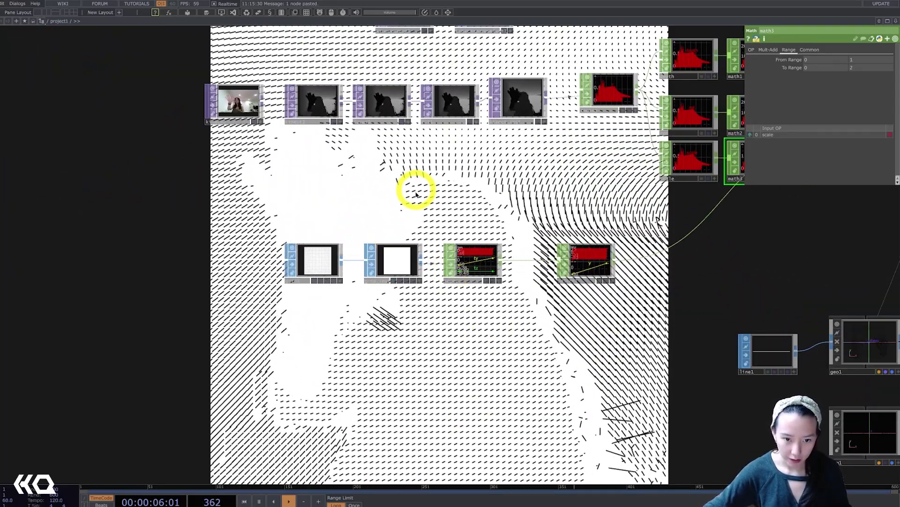
left_click_drag(430, 228, 683, 362)
scroll(382, 256, "up", 5)
left_click(479, 299)
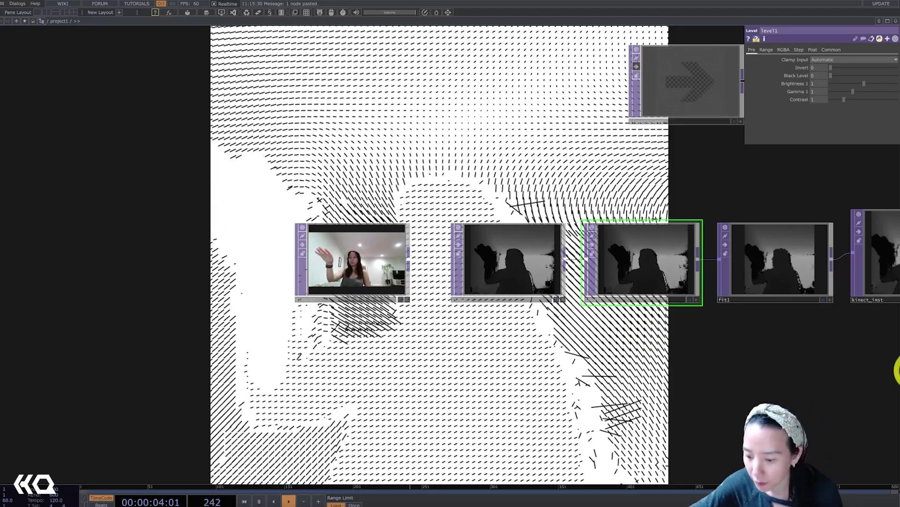
mouse_move(865, 85)
left_mouse_down()
mouse_move(876, 83)
mouse_move(853, 92)
mouse_move(876, 93)
mouse_move(860, 91)
left_mouse_up()
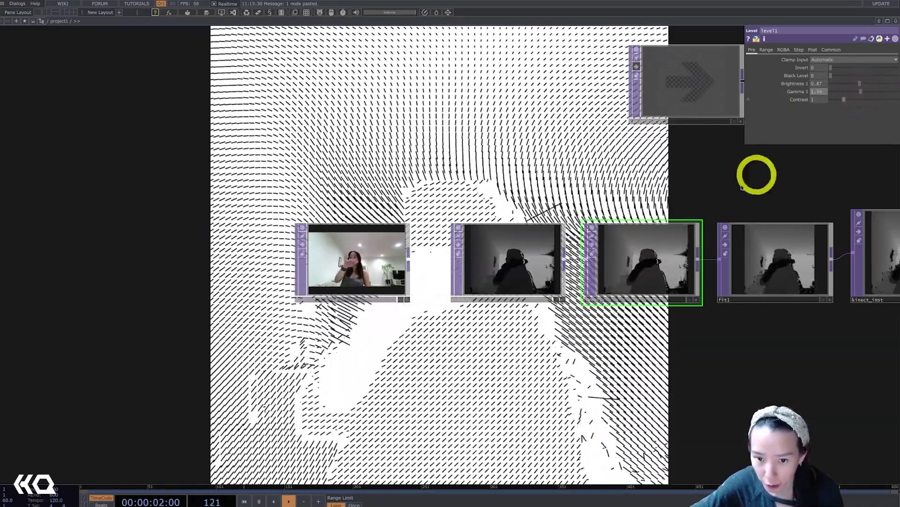
left_click_drag(678, 315, 659, 438)
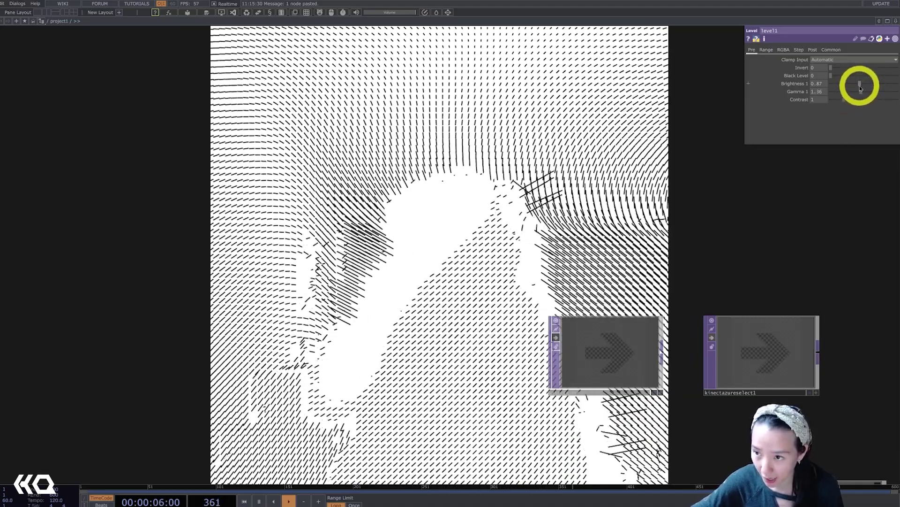
mouse_move(861, 85)
left_mouse_down()
mouse_move(878, 81)
mouse_move(835, 90)
mouse_move(861, 92)
left_mouse_up()
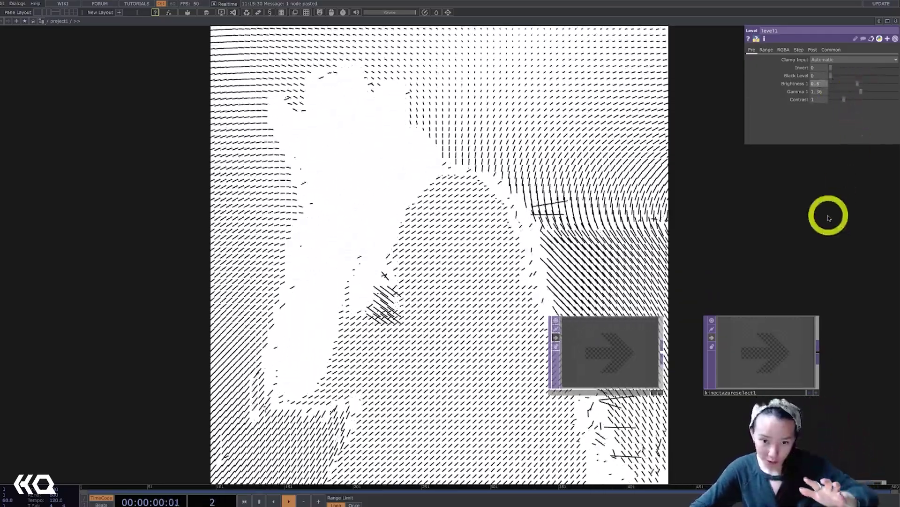
Make room after level1 by moving kinect2, kinect1 and level1 away, and insert a Blur TOP between level1 and fit1.
scroll(828, 216, "down", 5)
left_click_drag(761, 222, 506, 191)
scroll(484, 366, "up", 3)
left_click_drag(493, 417, 630, 422)
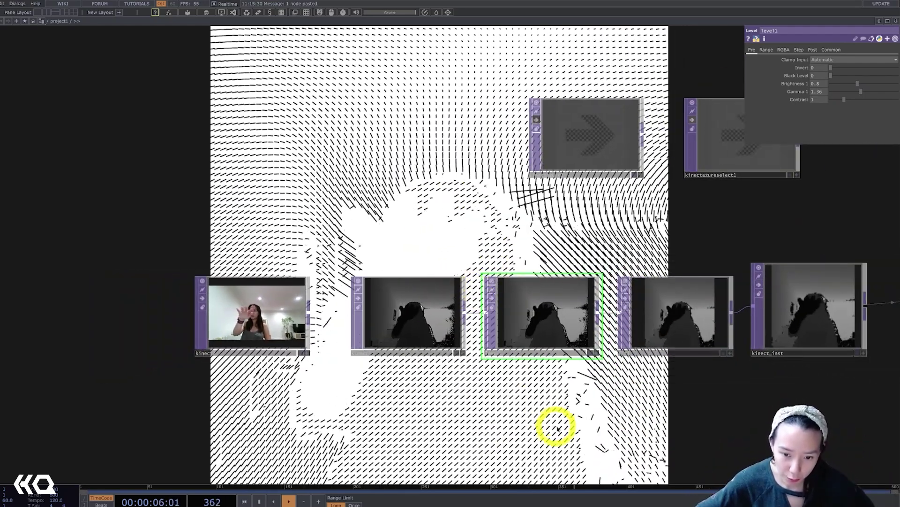
left_click_drag(274, 274, 114, 302)
right_click(421, 304)
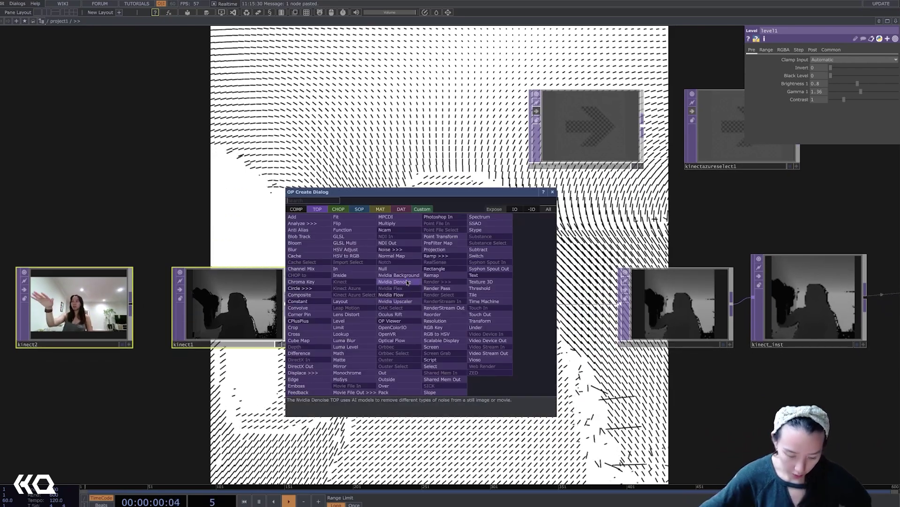
type("blur")
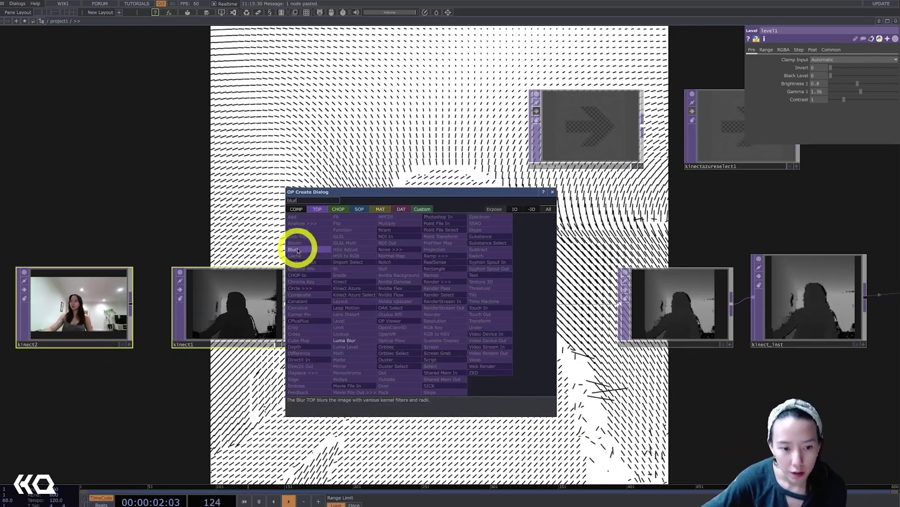
left_click(297, 250)
left_click(342, 257)
left_click(522, 314)
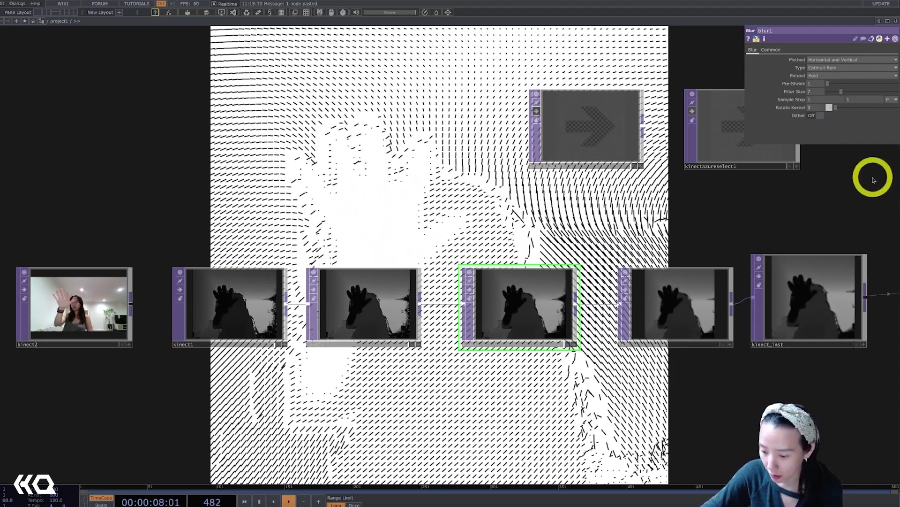
Set blur1's pre-shrink to 2 and its filter size to 23.
left_click(833, 85)
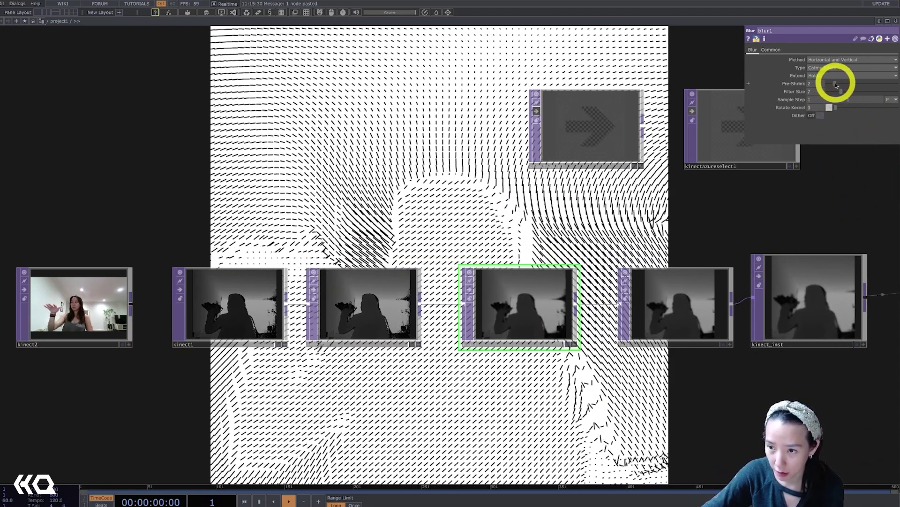
left_click_drag(844, 95, 876, 94)
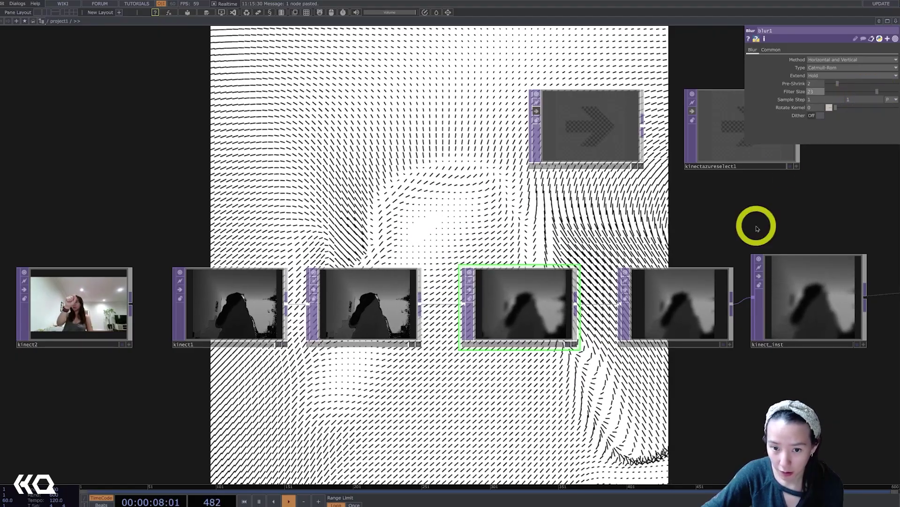
Add a Rectangle TOP below transform1 near the end of the render chain.
scroll(758, 225, "down", 5)
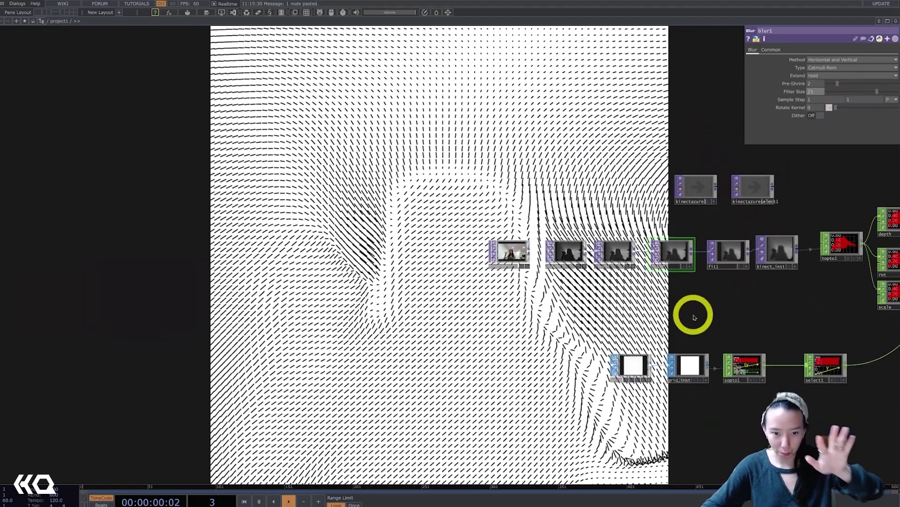
left_click_drag(694, 317, 534, 297)
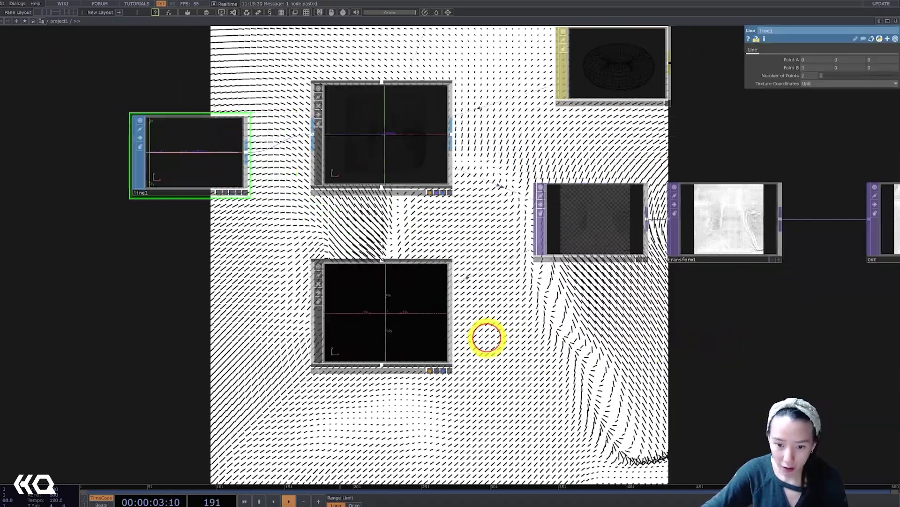
left_click_drag(486, 335, 304, 121)
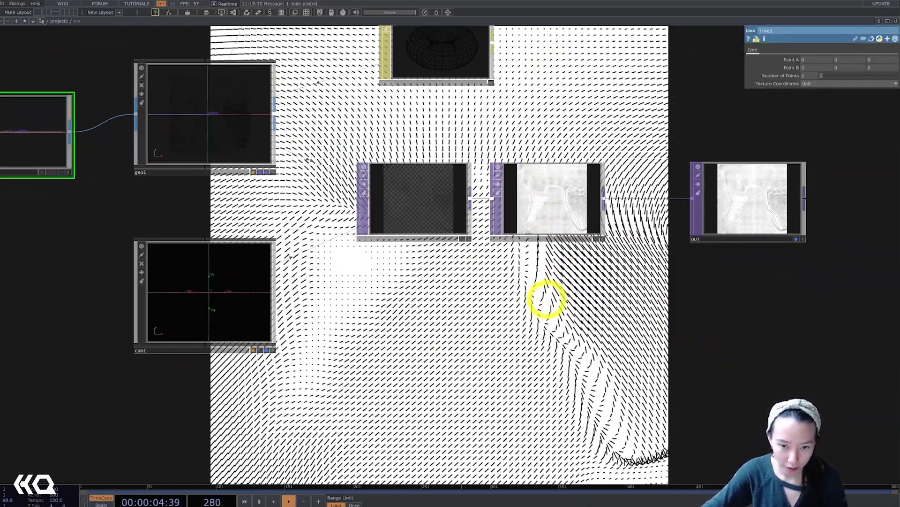
left_click_drag(536, 303, 456, 304)
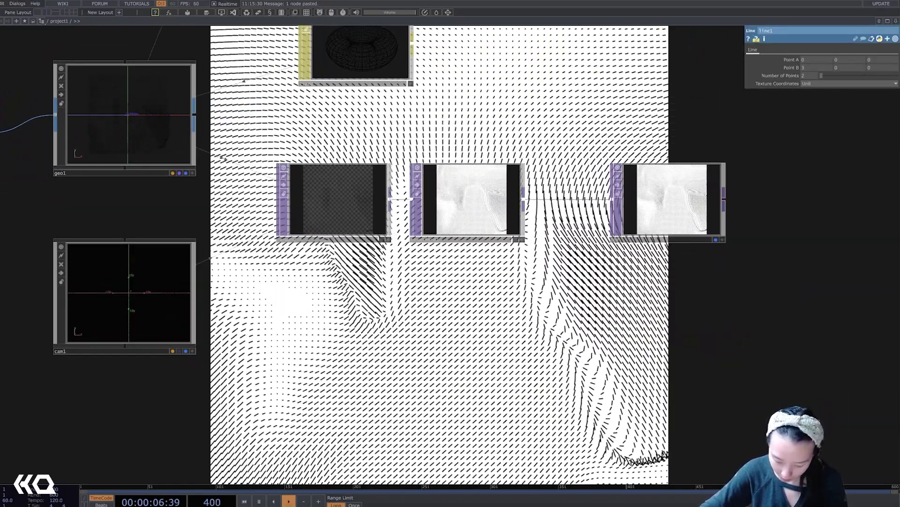
scroll(533, 213, "up", 4)
left_click_drag(554, 372, 543, 304)
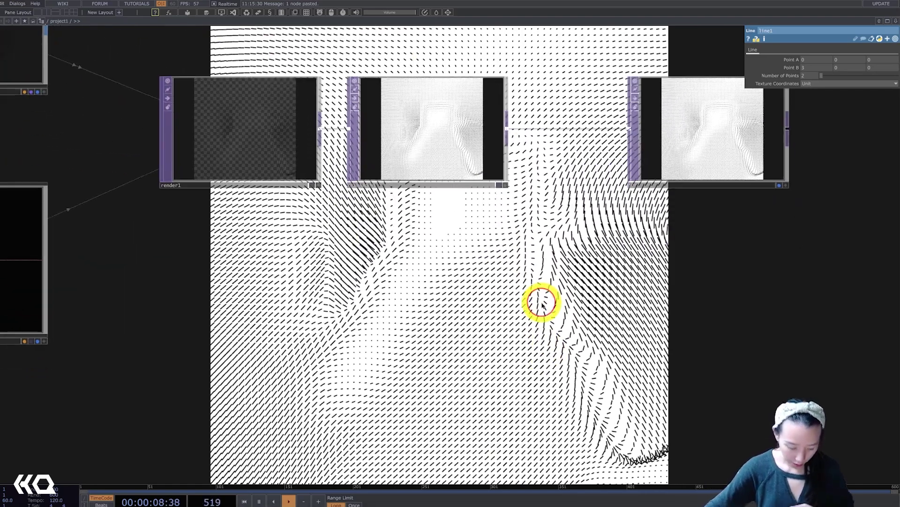
key("Tab")
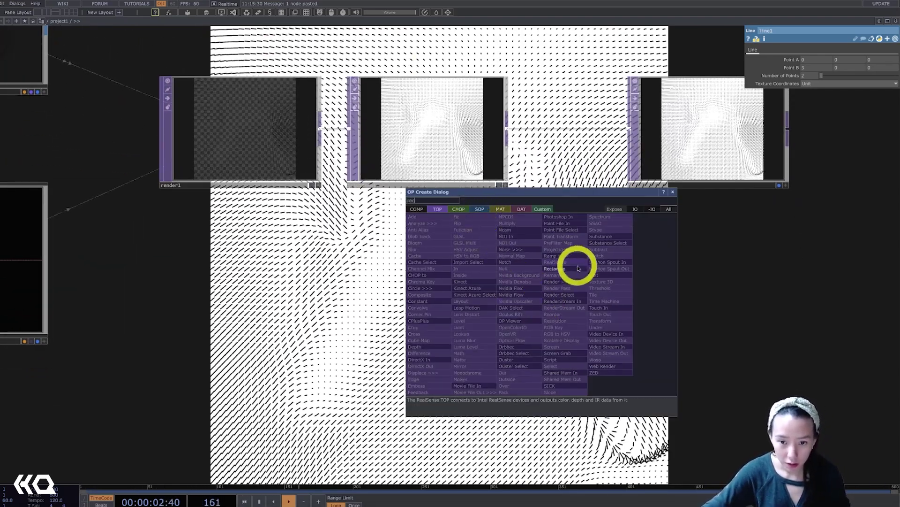
left_click(561, 267)
left_click(594, 260)
Check render1's resolution and set rectangle1's resolution to 1280 by 1280.
left_click(804, 50)
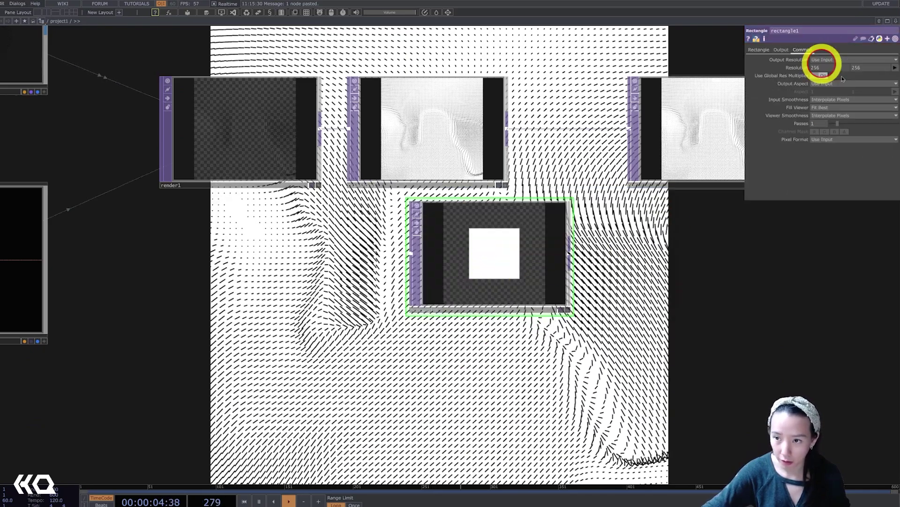
middle_click(271, 115)
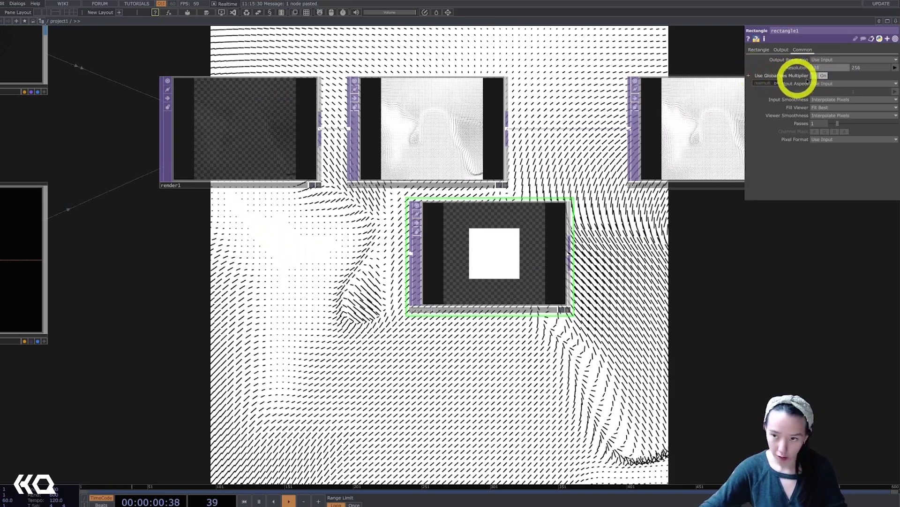
left_click(837, 69)
type("1280")
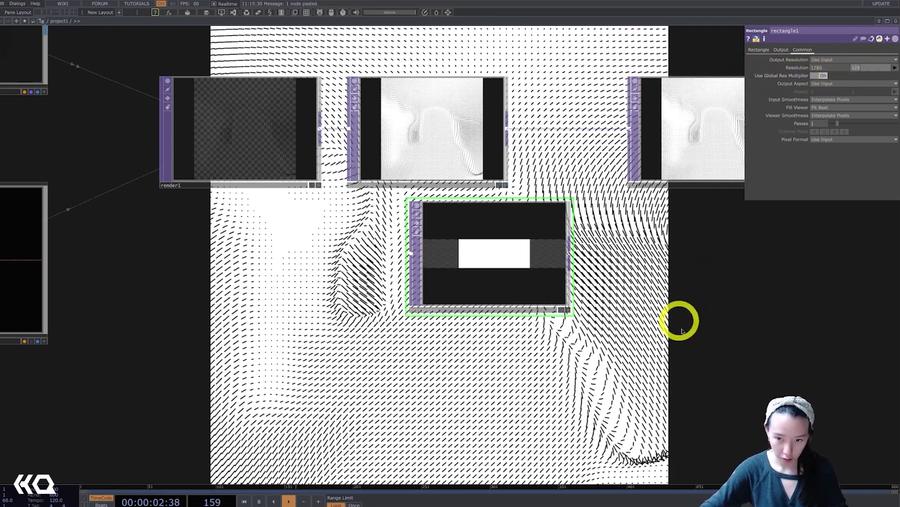
left_click(684, 334)
Set rectangle1's size to 0.9 by 0.9.
left_click(754, 52)
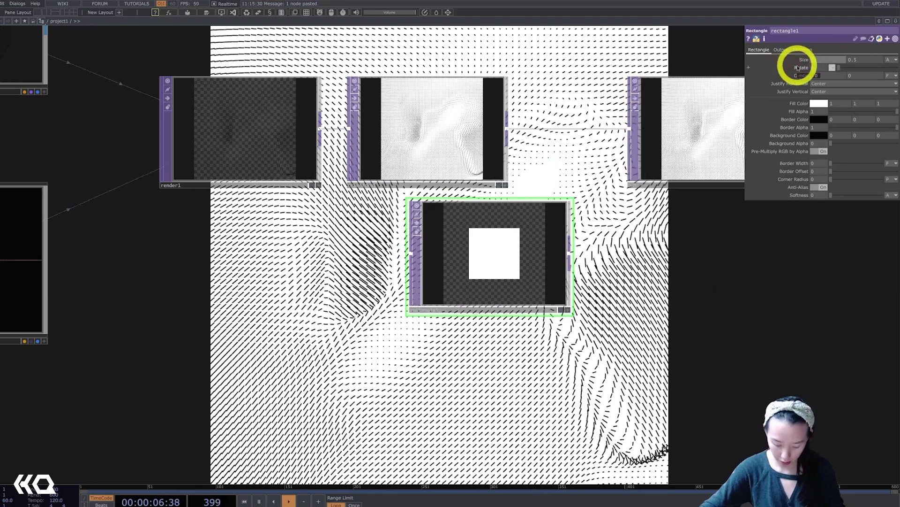
type(".9")
left_click_drag(869, 60, 744, 258)
type(".9")
left_click(506, 275)
Move rectangle1 below render1, shift transform1 toward OUT to make room, and add a Multiply TOP between them.
left_click_drag(321, 313, 199, 284)
left_click_drag(487, 139, 577, 132)
right_click(368, 94)
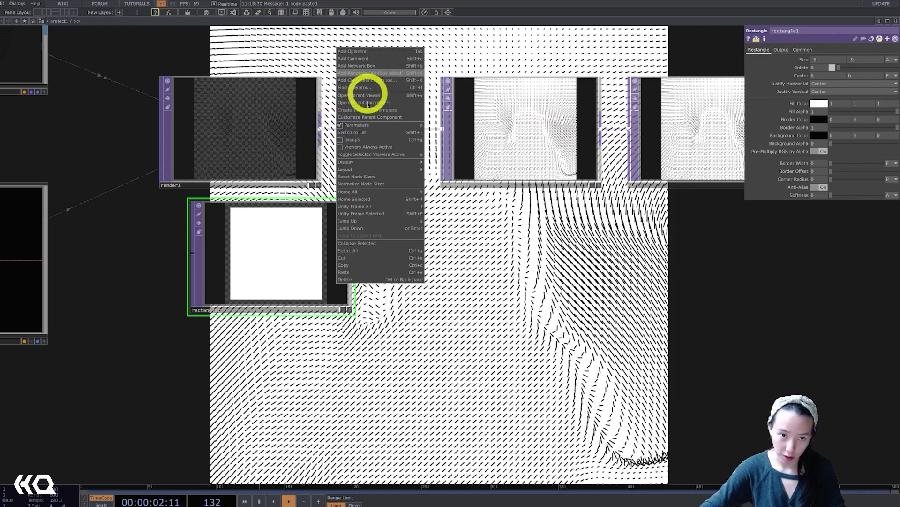
left_click(365, 52)
type("mu")
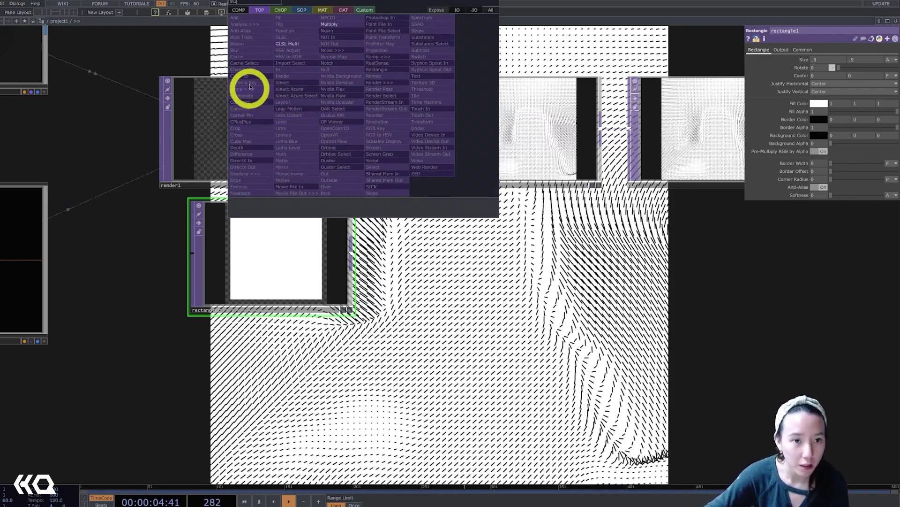
left_click(334, 24)
left_click(449, 283)
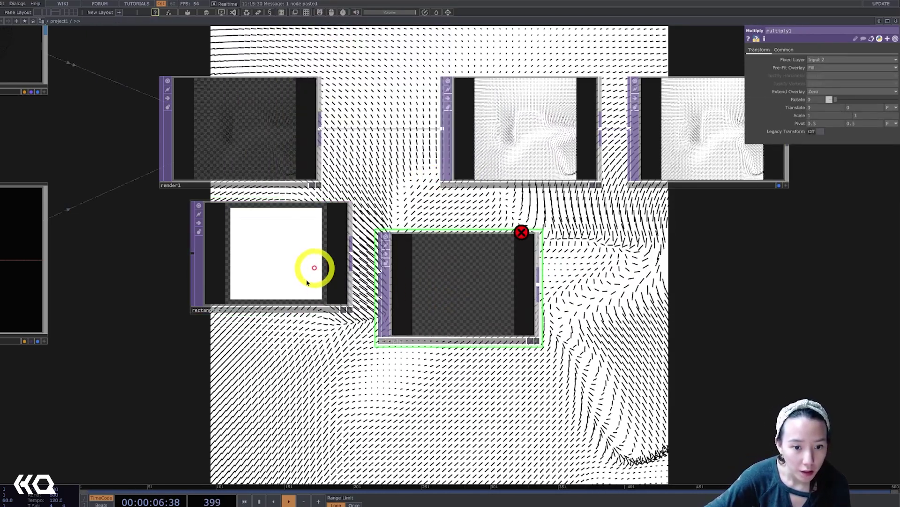
Align rectangle1 under render1, connect both to multiply1's inputs, and feed multiply1 into transform1.
left_click_drag(306, 279, 275, 342)
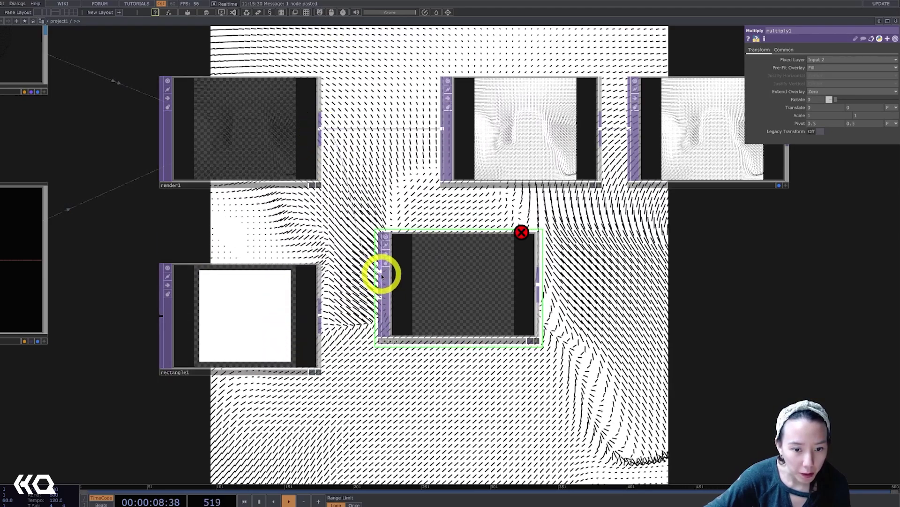
left_click_drag(382, 276, 381, 274)
left_click_drag(321, 316, 380, 307)
left_click(381, 306)
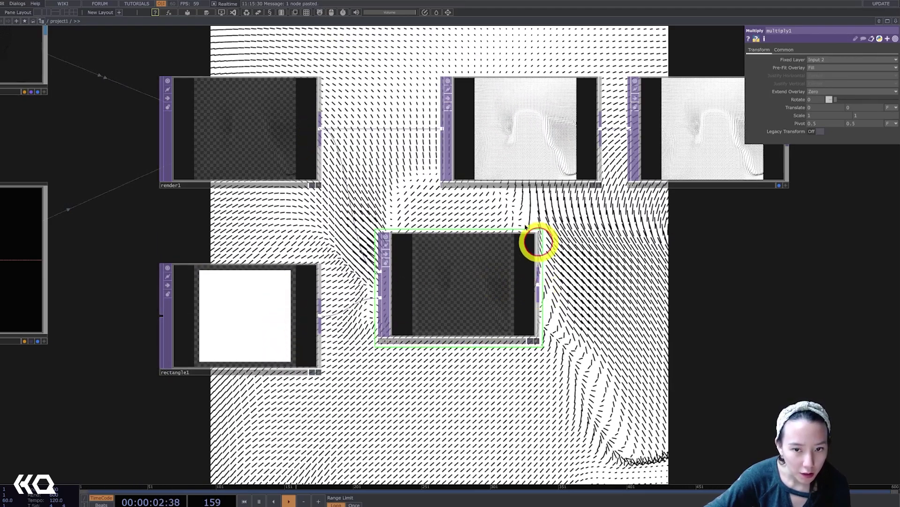
left_click_drag(606, 267, 392, 99)
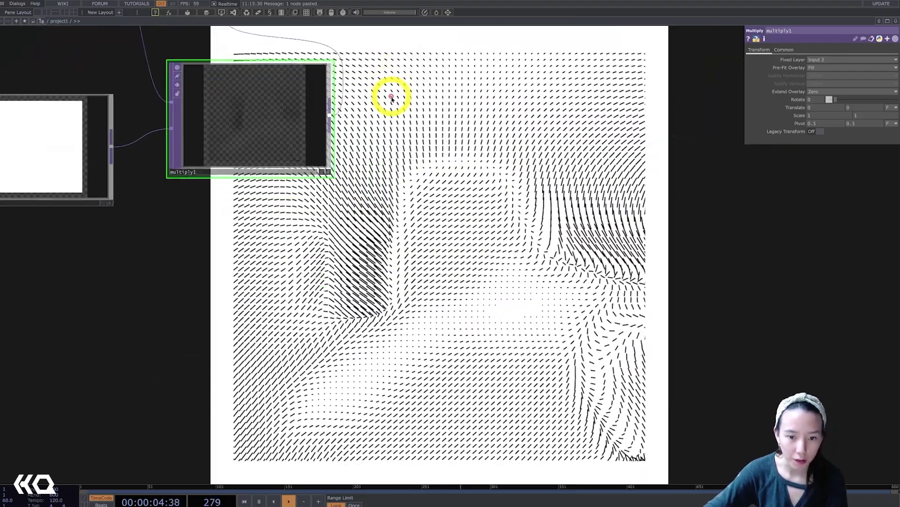
Move OUT and transform1 farther from multiply1 so the end of the chain reads in order.
left_click_drag(407, 192, 404, 381)
left_click_drag(495, 141, 620, 140)
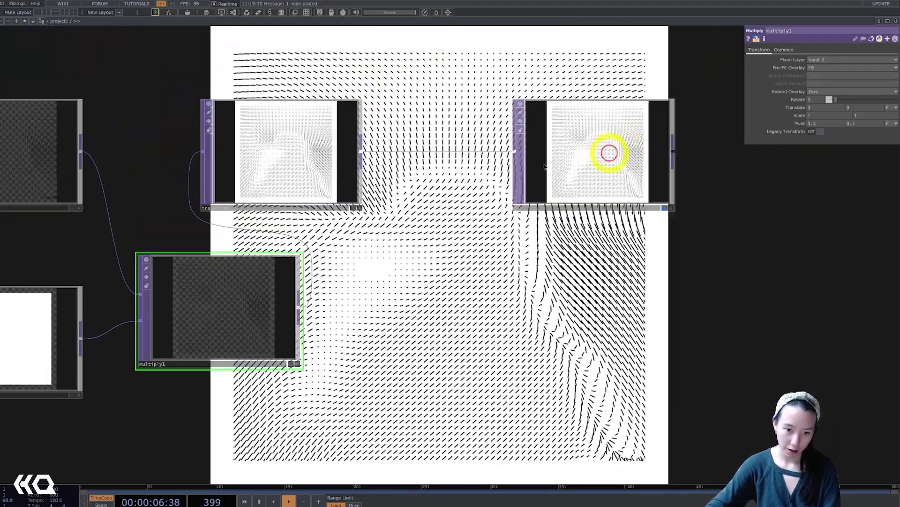
left_click_drag(328, 173, 451, 174)
Return to the Kinect image chain and examine level1's adjustment settings.
scroll(450, 195, "down", 6)
left_click_drag(441, 358, 748, 368)
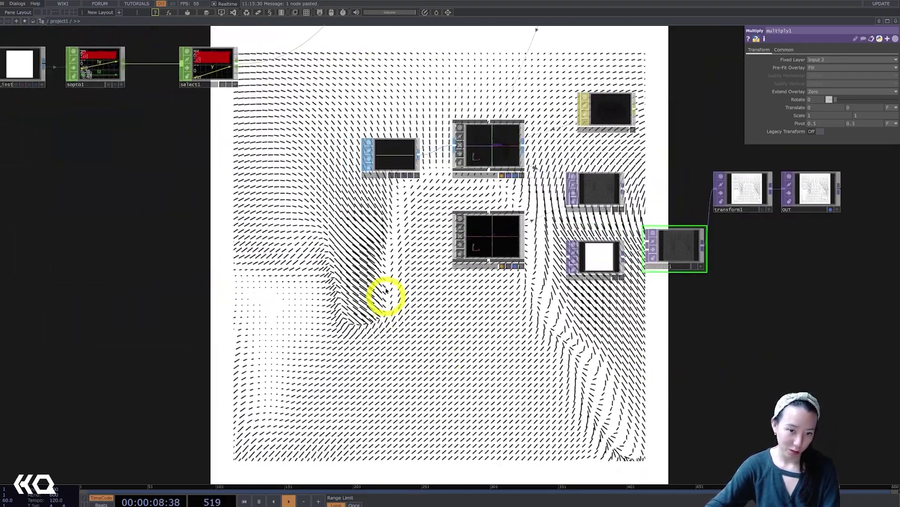
left_click_drag(450, 300, 656, 355)
left_click_drag(436, 348, 633, 446)
scroll(420, 191, "up", 4)
left_click_drag(405, 98, 462, 386)
scroll(375, 334, "up", 2)
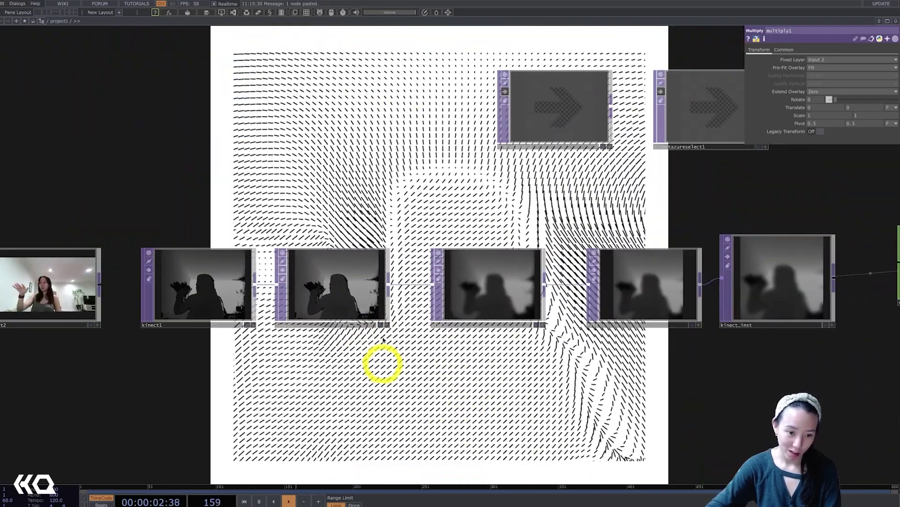
left_click(372, 261)
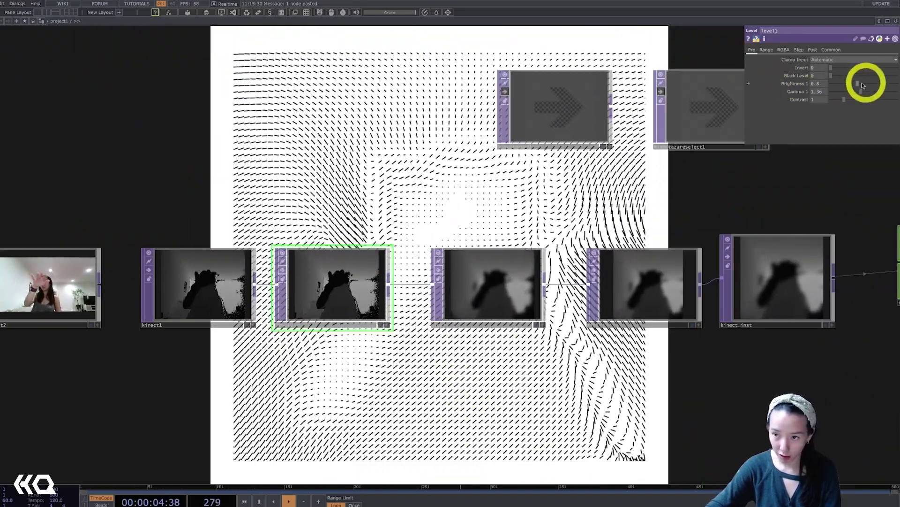
Try lower upper To Range values in math1 for depth, and set it to 30.
scroll(750, 206, "down", 4)
left_click_drag(810, 353, 355, 373)
scroll(528, 248, "up", 4)
left_click(576, 168)
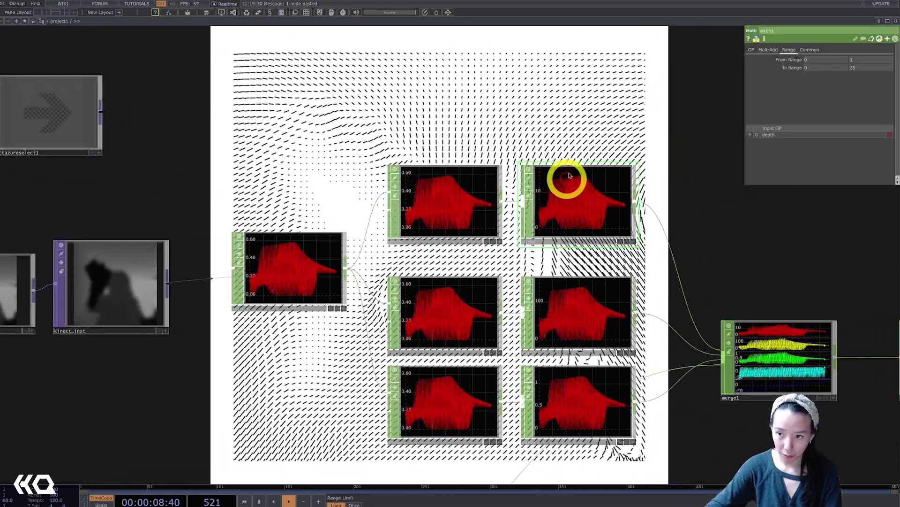
middle_click_drag(854, 67, 1, 117)
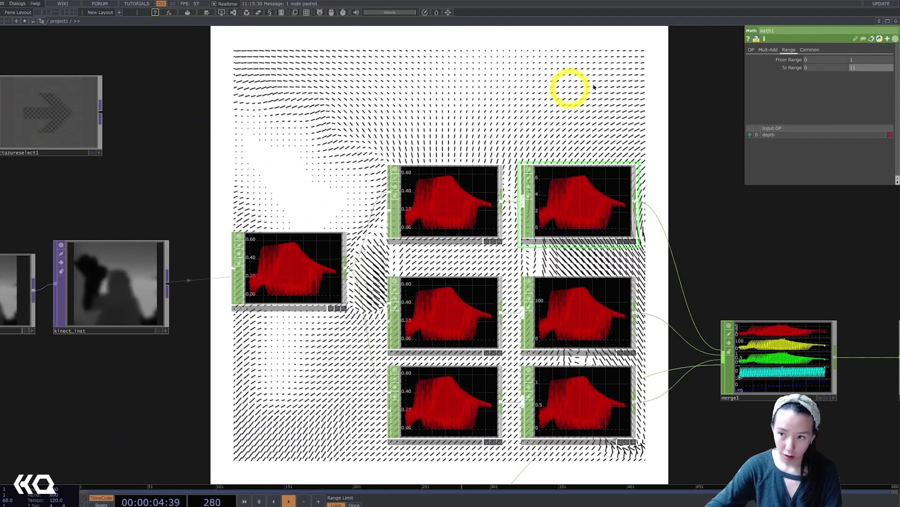
left_click_drag(862, 69, 798, 77)
type("30")
key("Return")
Raise level1's brightness to 1.01 and gamma to 2.31.
left_click_drag(471, 121, 707, 161)
scroll(775, 195, "down", 5)
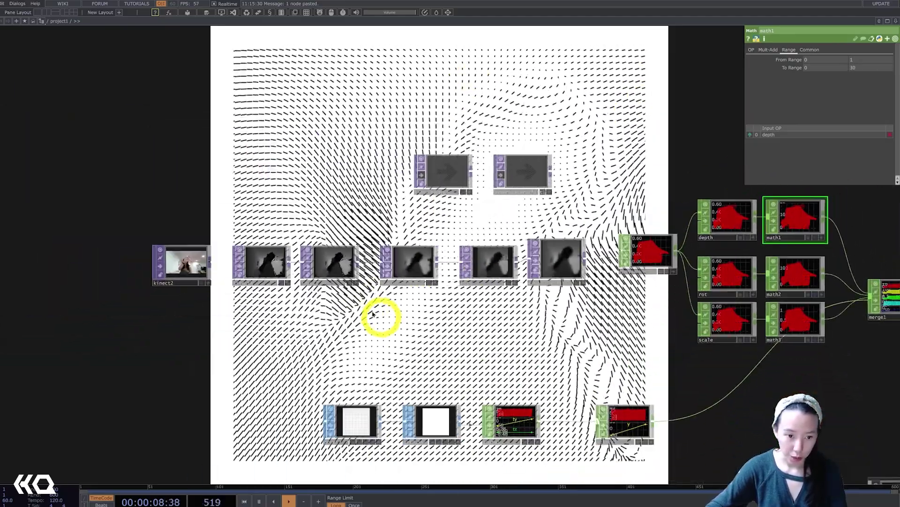
left_click(332, 265)
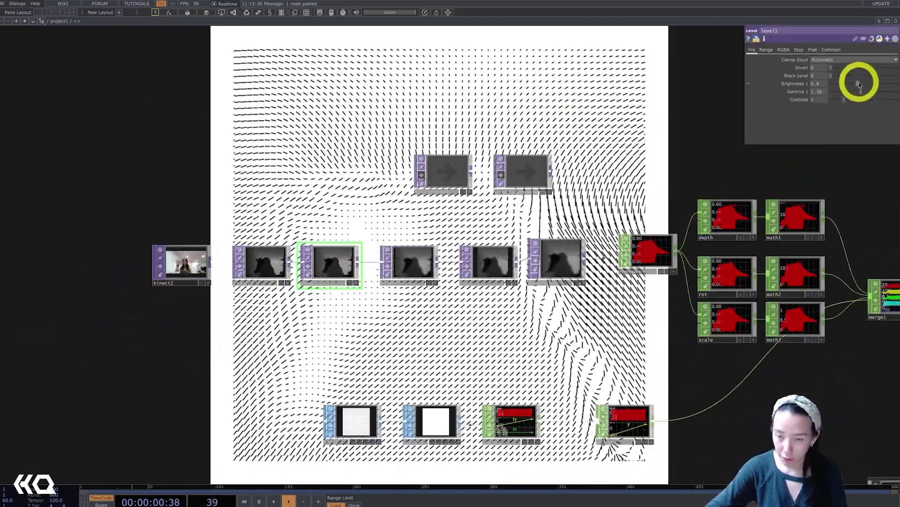
left_click_drag(861, 85, 883, 84)
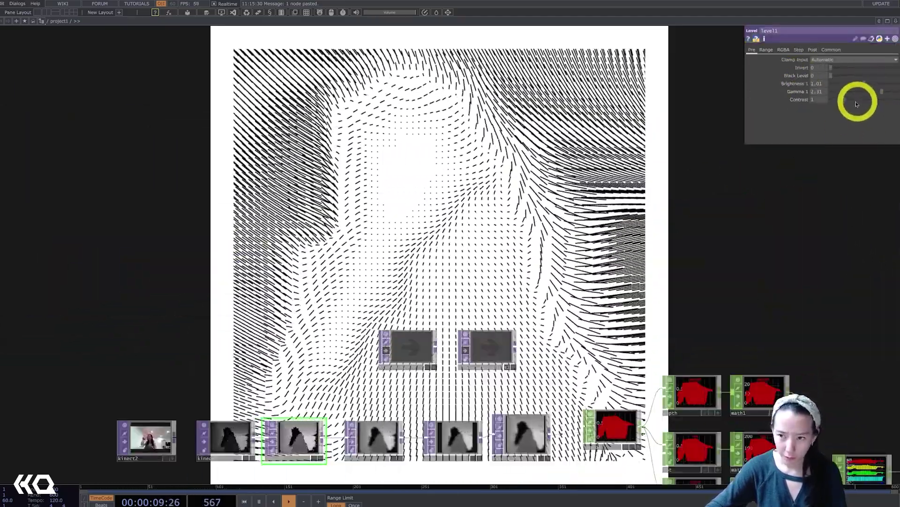
Make room between kinect1 and level1 by moving level1 away, and insert a Math TOP on their connection.
left_click_drag(565, 235, 877, 148)
scroll(555, 356, "up", 5)
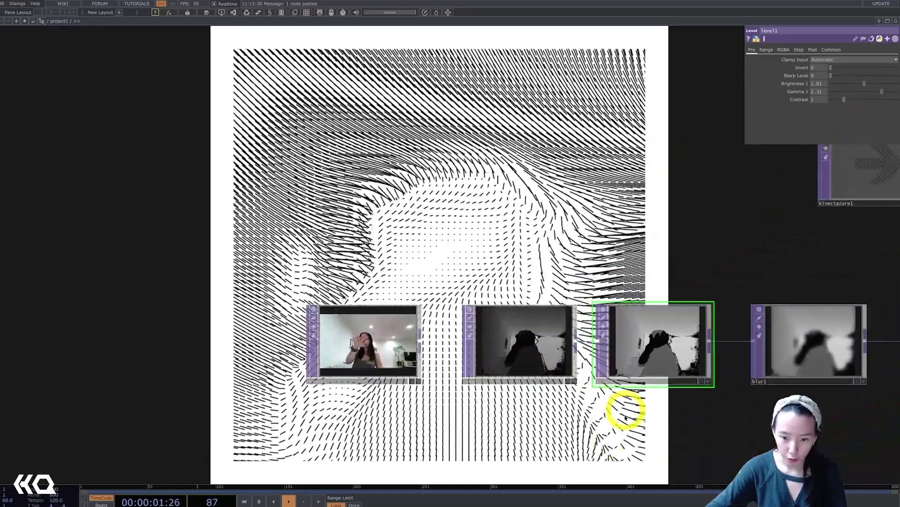
scroll(625, 415, "down", 3)
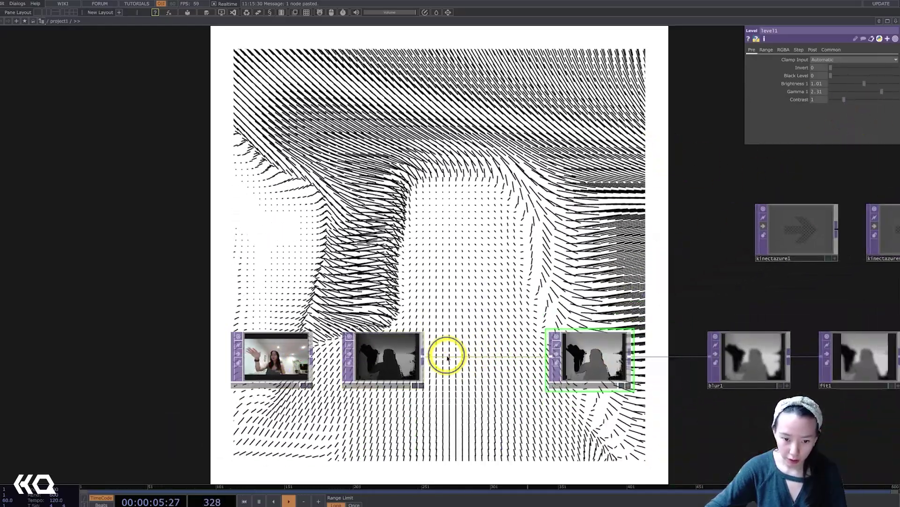
right_click(447, 357)
left_click(464, 350)
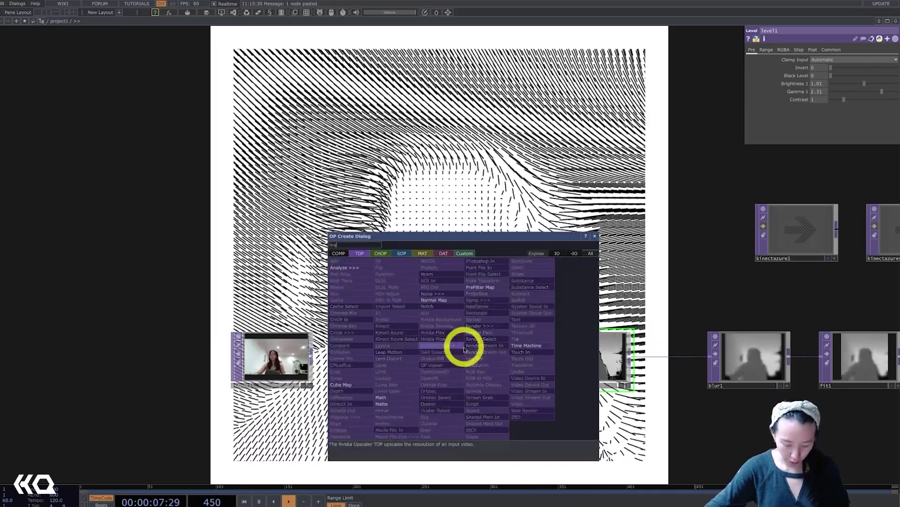
left_click(389, 397)
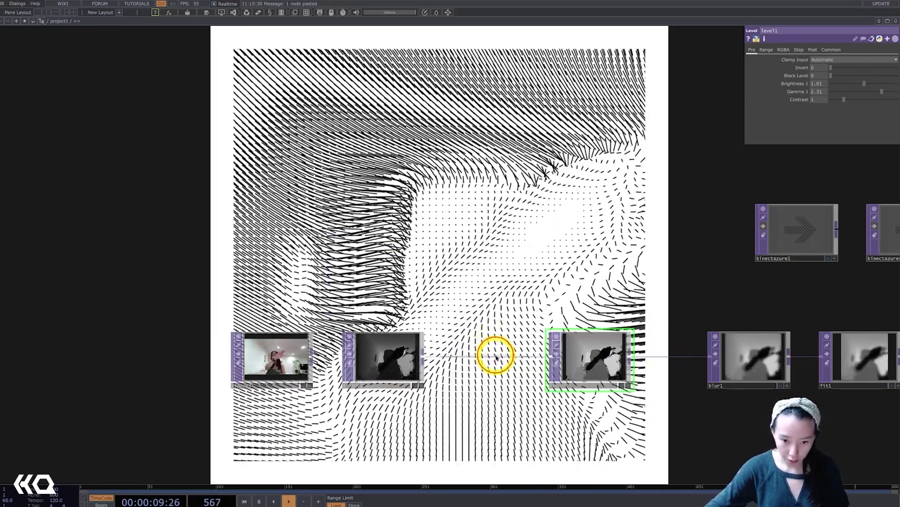
left_click(497, 358)
Invert the depth image in math4 by setting its To Range to 1 and 0.
left_click(821, 174)
left_click(790, 49)
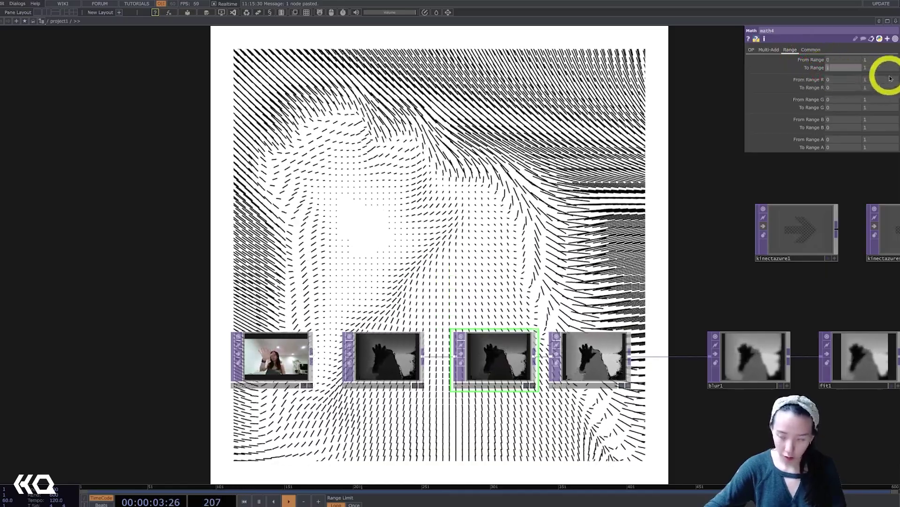
left_click_drag(883, 71, 747, 86)
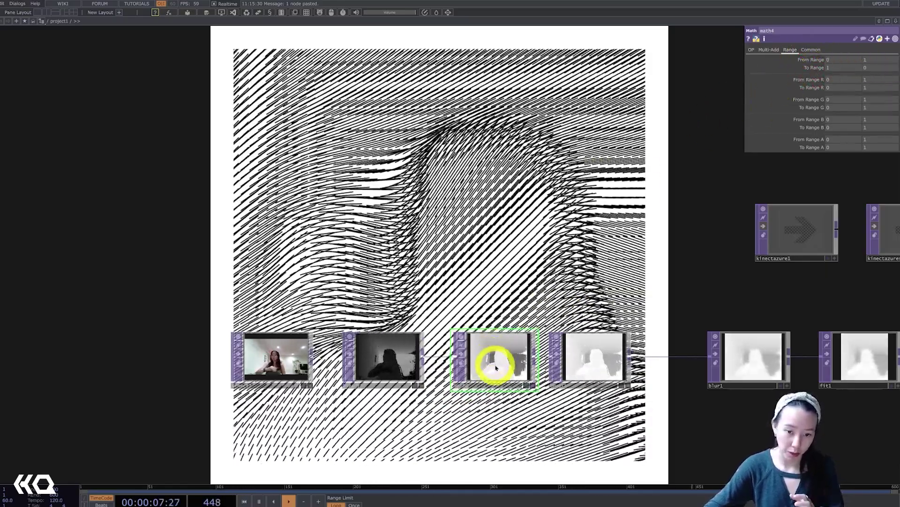
Bypass math4 and move level1 farther from it toward blur1.
left_click(461, 354)
left_click_drag(621, 409, 453, 365)
left_click_drag(425, 313, 487, 313)
Set level1's brightness to 0.74 and gamma to 2.1.
left_click(467, 313)
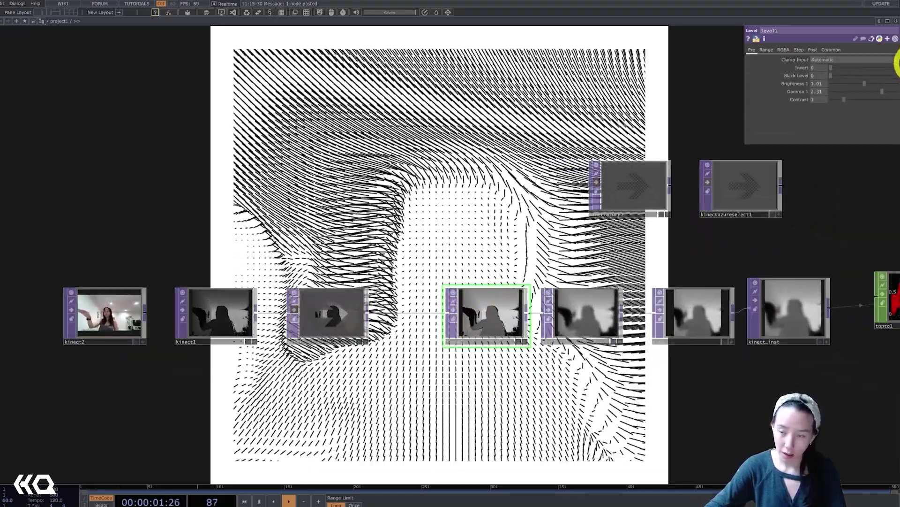
left_click_drag(864, 85, 884, 100)
scroll(718, 350, "down", 6)
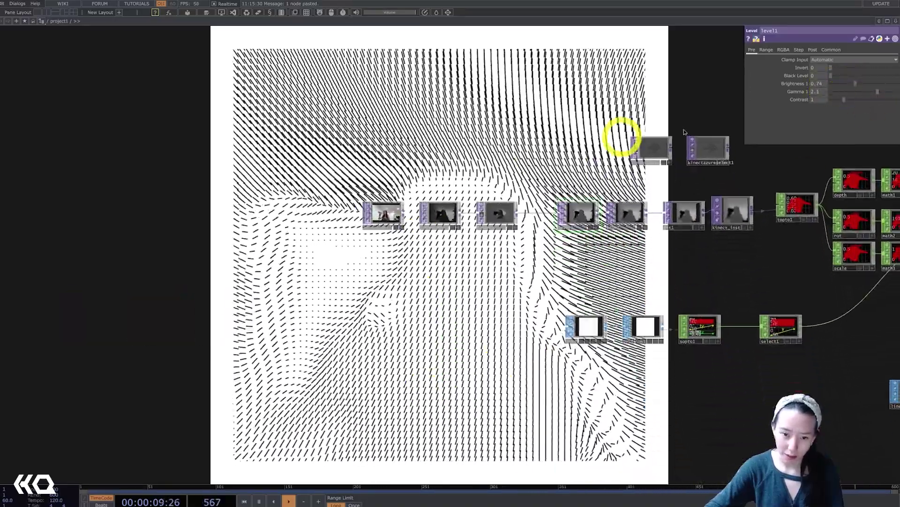
Add a Kinect CHOP in the empty area below the SOP grid chain.
left_click_drag(436, 386, 417, 331)
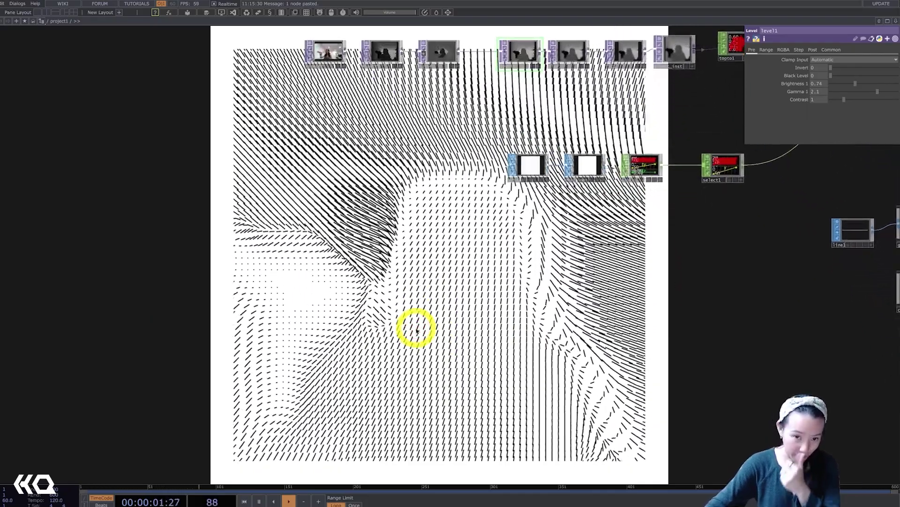
scroll(414, 325, "up", 2)
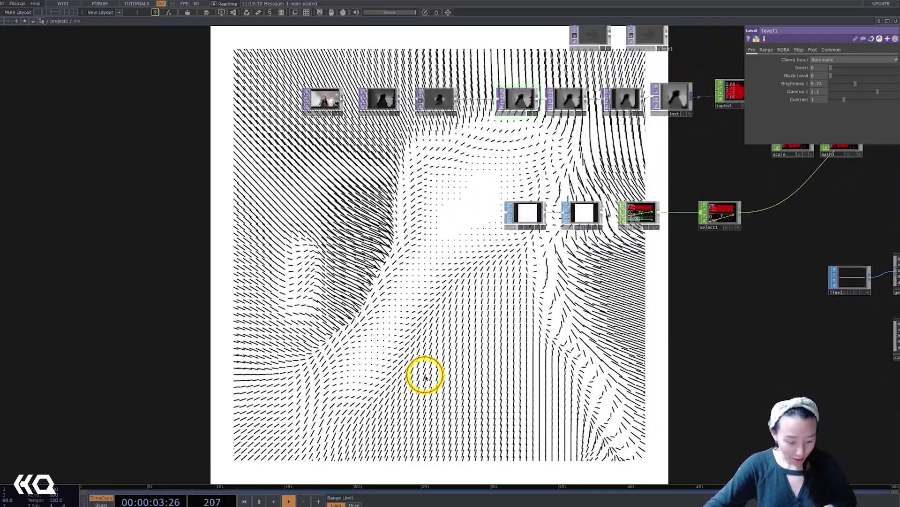
key("Tab")
type("kin")
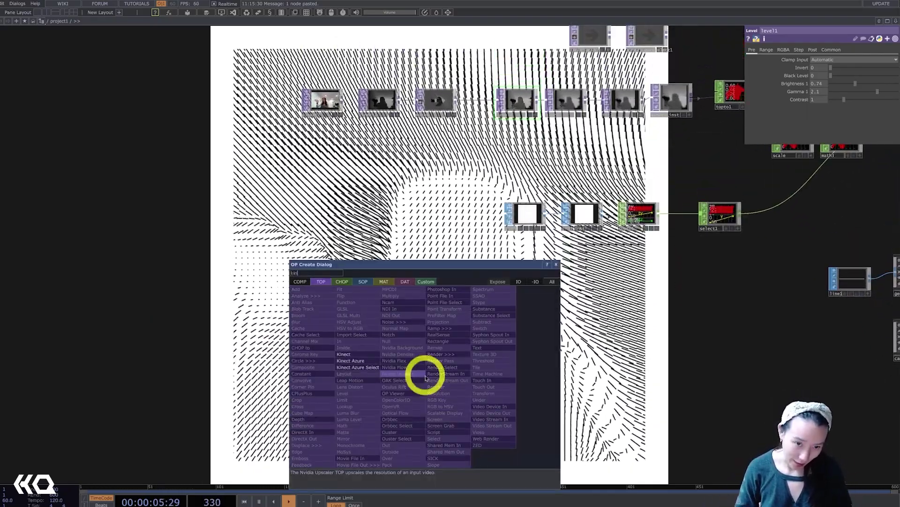
left_click(342, 282)
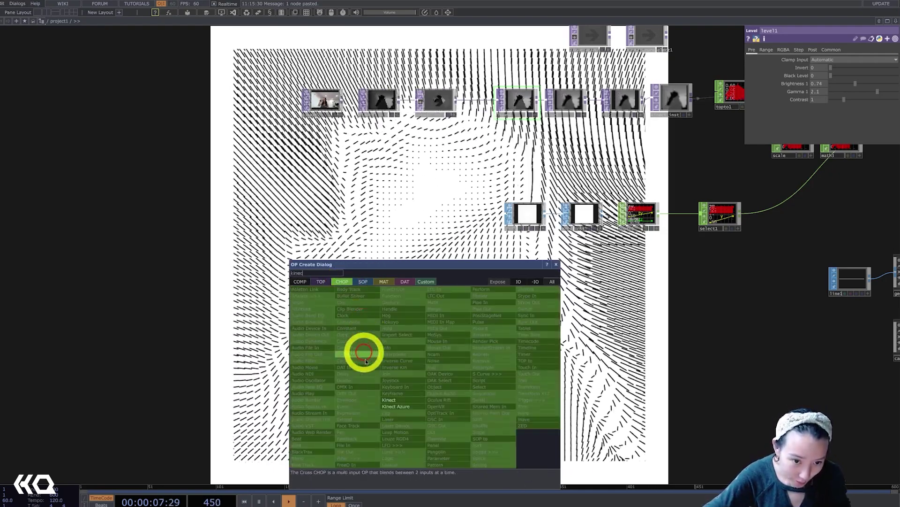
left_click(402, 401)
left_click(432, 315)
Connect a new Select CHOP to the output of the Kinect CHOP.
scroll(446, 288, "up", 3)
right_click(523, 296)
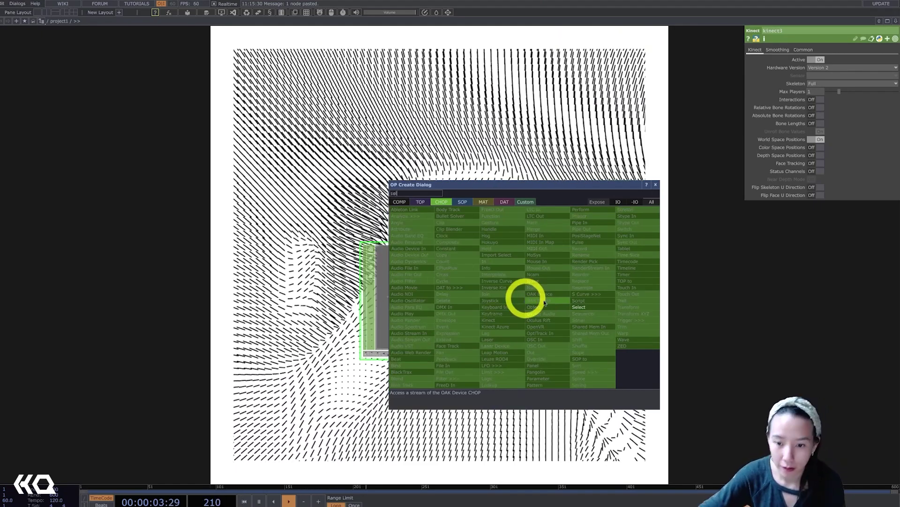
left_click(592, 308)
left_click(629, 292)
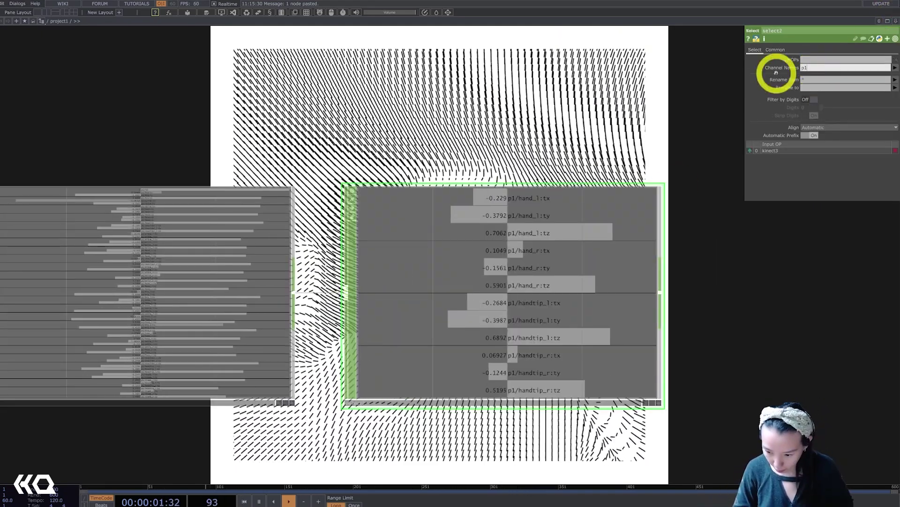
Limit select2 to the channel p1/hand_r:tz and rename it to hand_z.
type("/hand_r:")
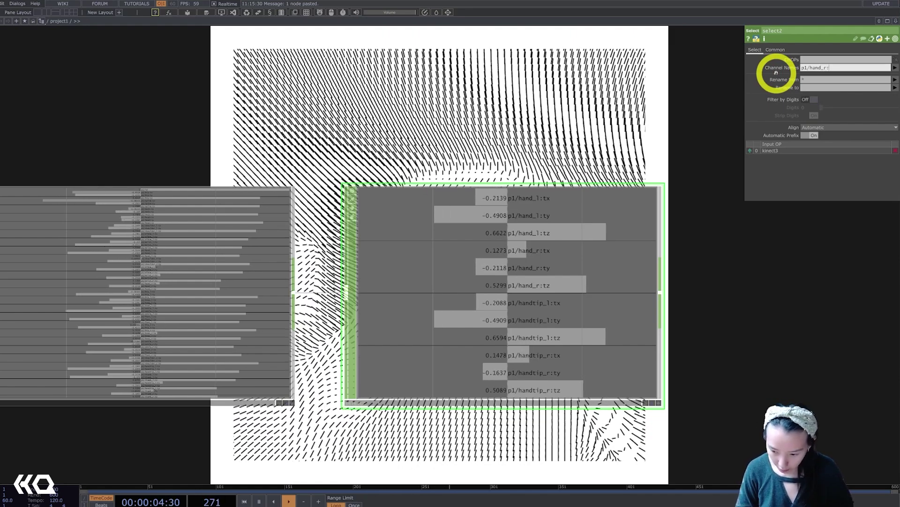
type("tz")
key("Return")
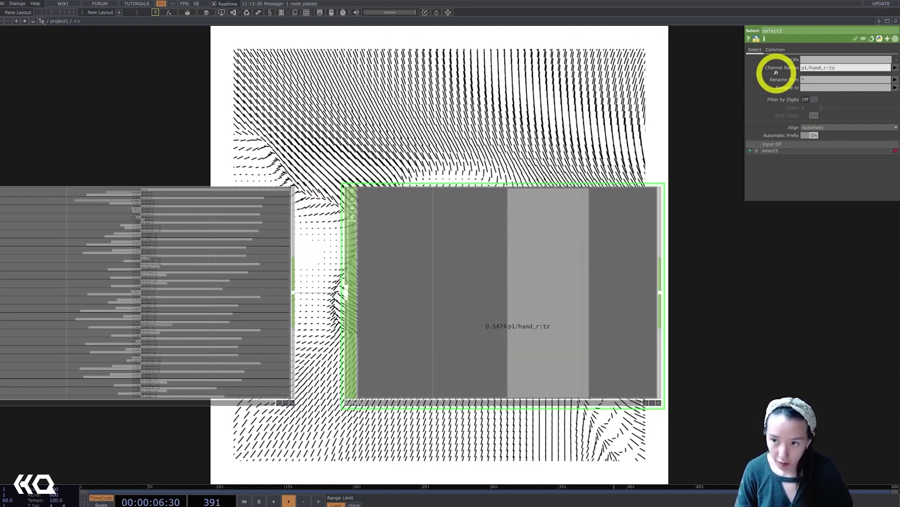
left_click(808, 88)
type("hand_z")
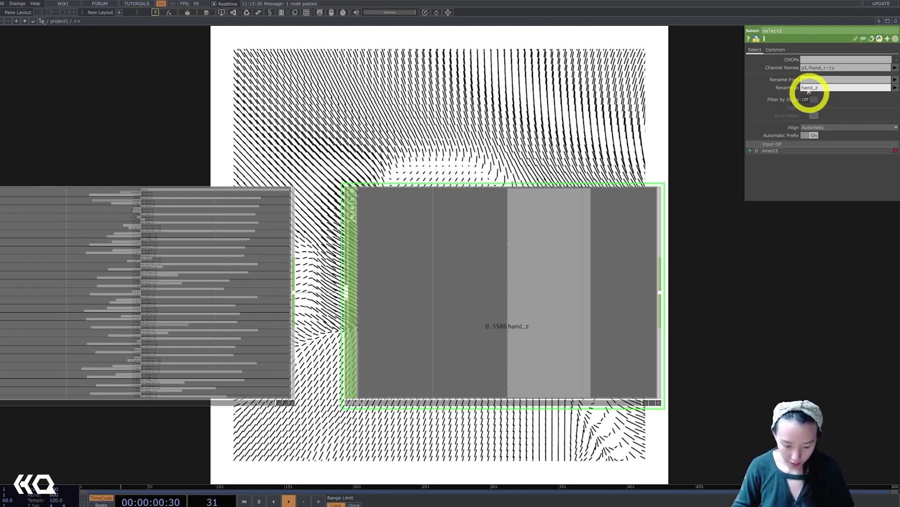
Connect a new Math CHOP to the output of select2.
left_click_drag(746, 328, 526, 301)
right_click(511, 288)
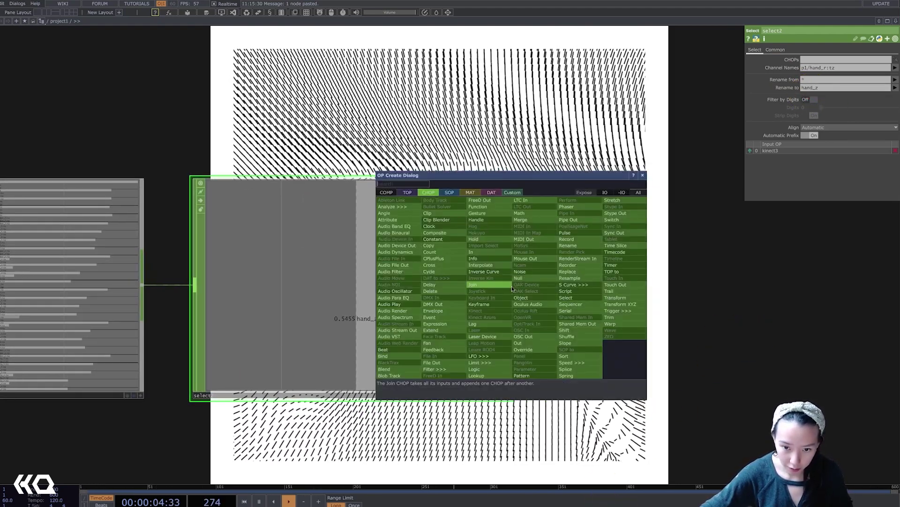
left_click(520, 212)
left_click(696, 301)
Try lower gamma values on level1, down to 1.27, to judge a suitable range for the hand control.
scroll(696, 302, "down", 5)
scroll(410, 257, "down", 5)
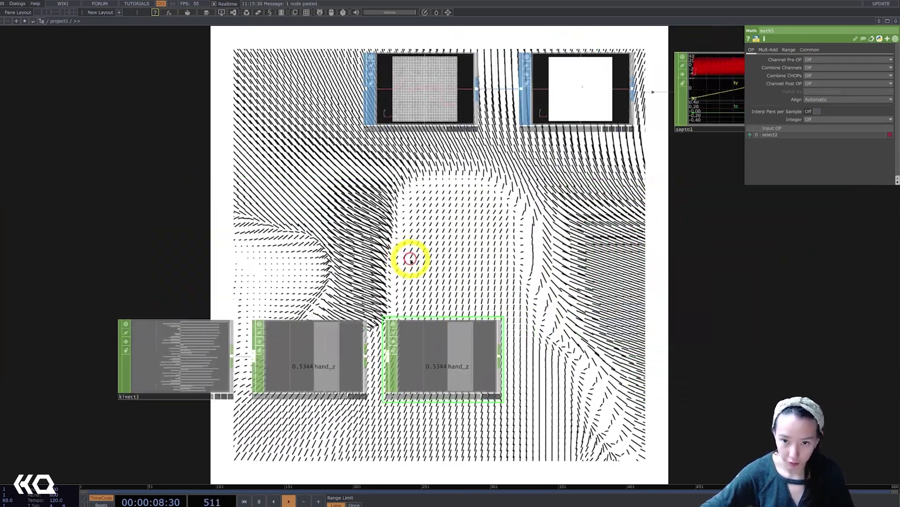
scroll(324, 97, "up", 2)
scroll(324, 97, "up", 3)
left_click(402, 85)
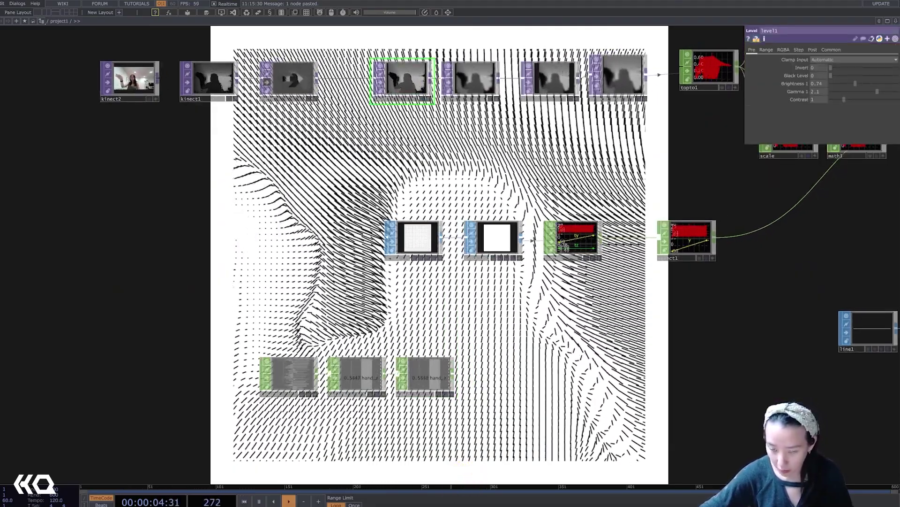
left_click_drag(529, 179, 582, 305)
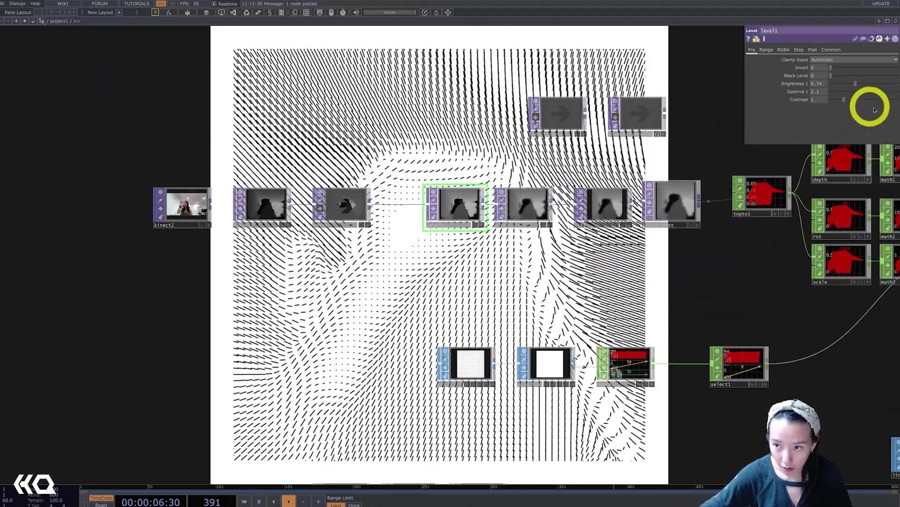
left_click_drag(879, 91, 860, 95)
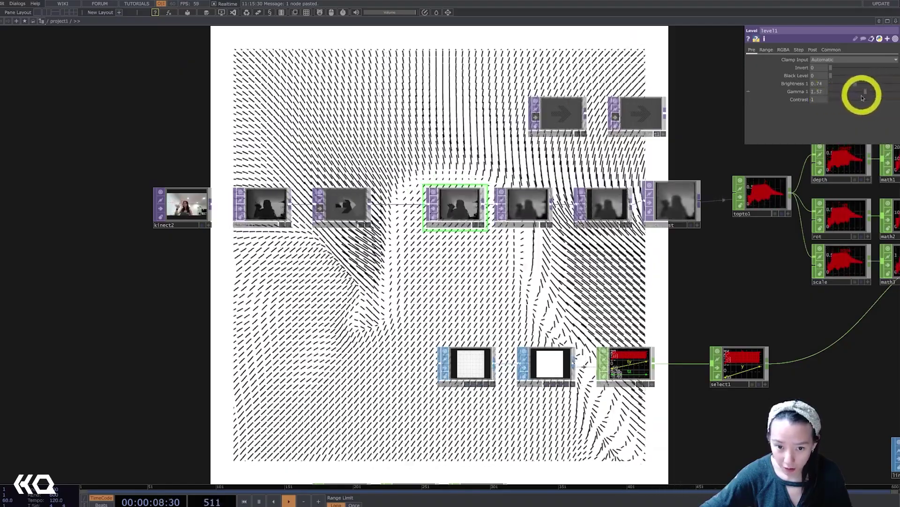
Set the upper To Range value of the hand_z Math CHOP to 2.
scroll(661, 239, "down", 2)
left_click_drag(632, 227, 609, 146)
scroll(563, 336, "up", 4)
left_click(439, 361)
left_click(789, 51)
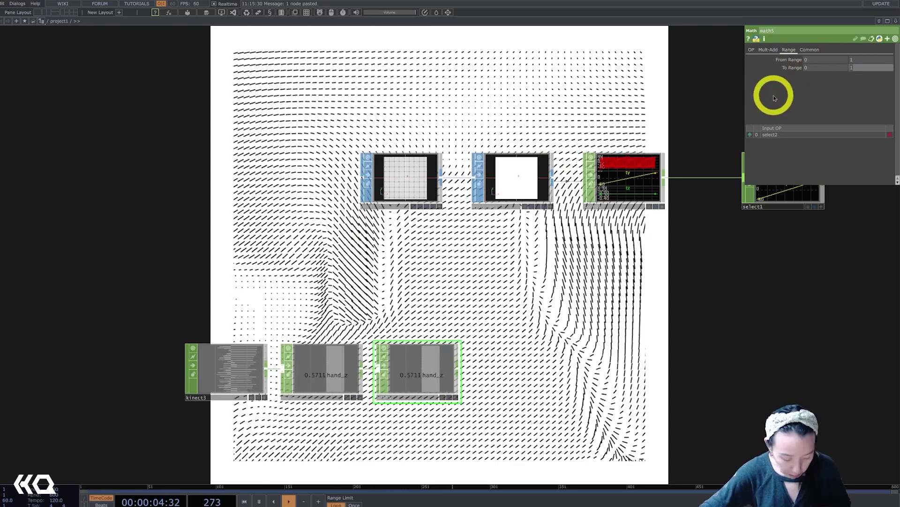
type("2")
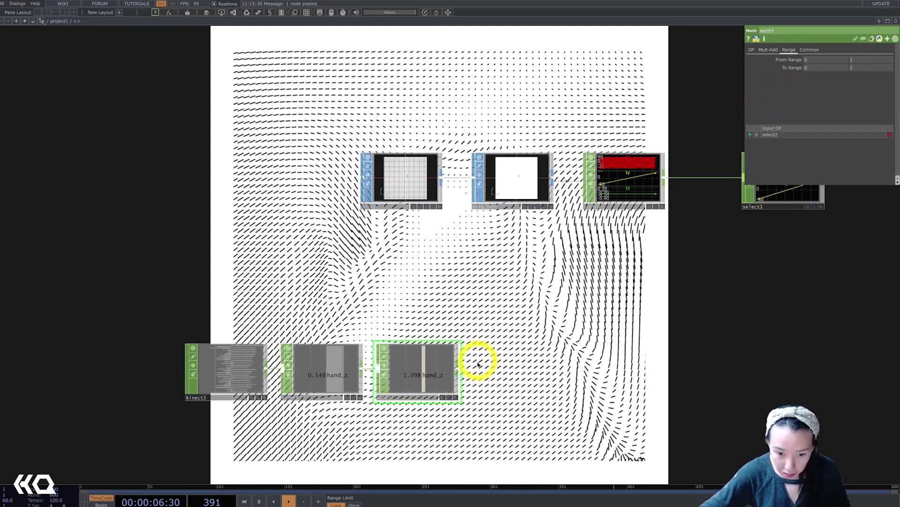
Connect a new Null CHOP to the Math CHOP's output, leaving a gap between them.
right_click(464, 373)
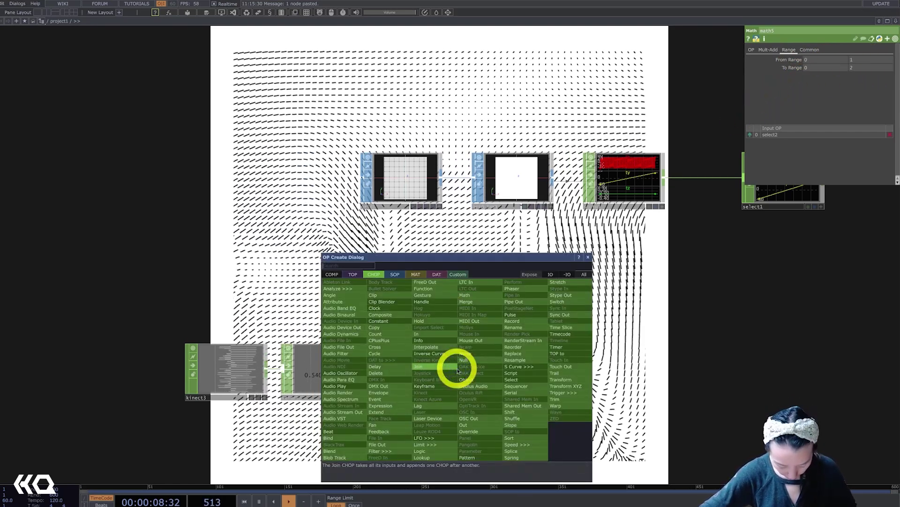
left_click(470, 362)
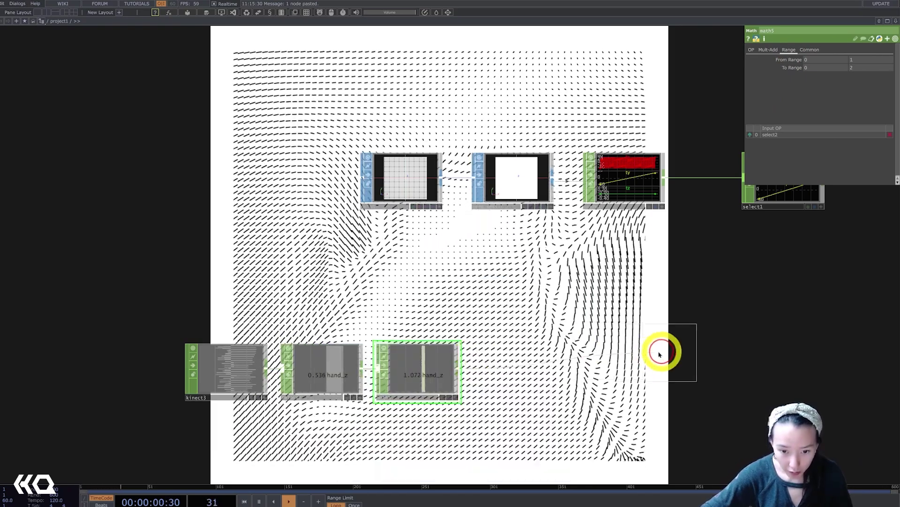
left_click(594, 368)
Drive level1's Gamma 1 parameter with the hand_z channel of null1.
scroll(592, 318, "down", 5)
left_click_drag(491, 186, 465, 210)
scroll(464, 210, "up", 3)
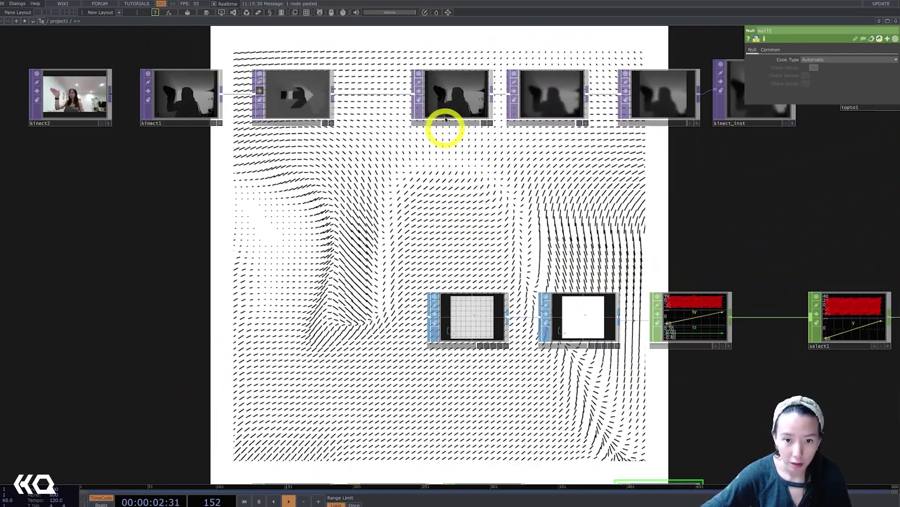
left_click(444, 114)
scroll(543, 253, "down", 1)
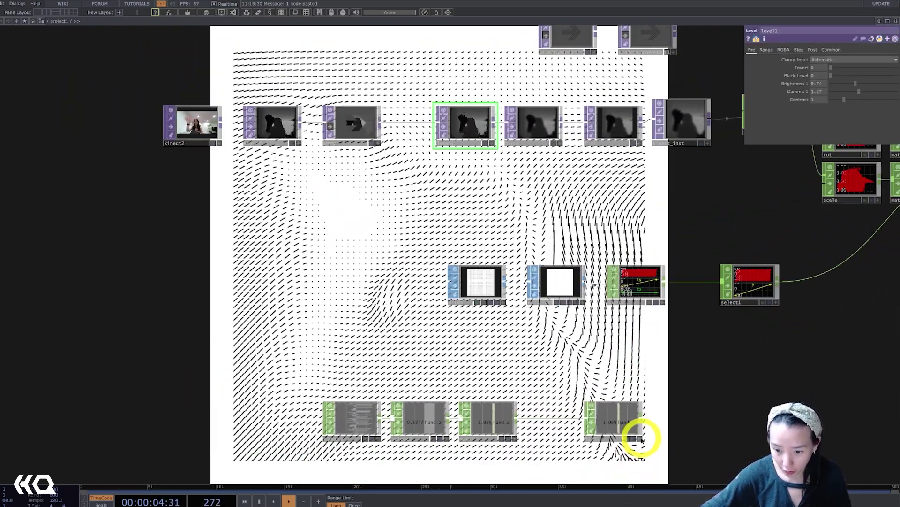
mouse_move(805, 89)
left_mouse_down()
mouse_move(824, 86)
mouse_move(819, 95)
left_mouse_up()
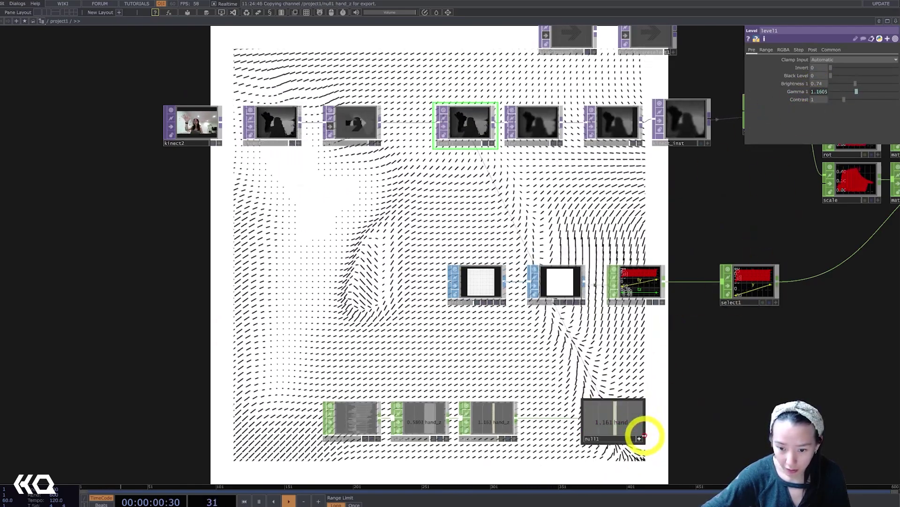
left_click(640, 439)
Move null1 farther from the Math CHOP and insert a Lag CHOP between the two to smooth hand_z.
left_click_drag(628, 424, 662, 421)
key("Tab")
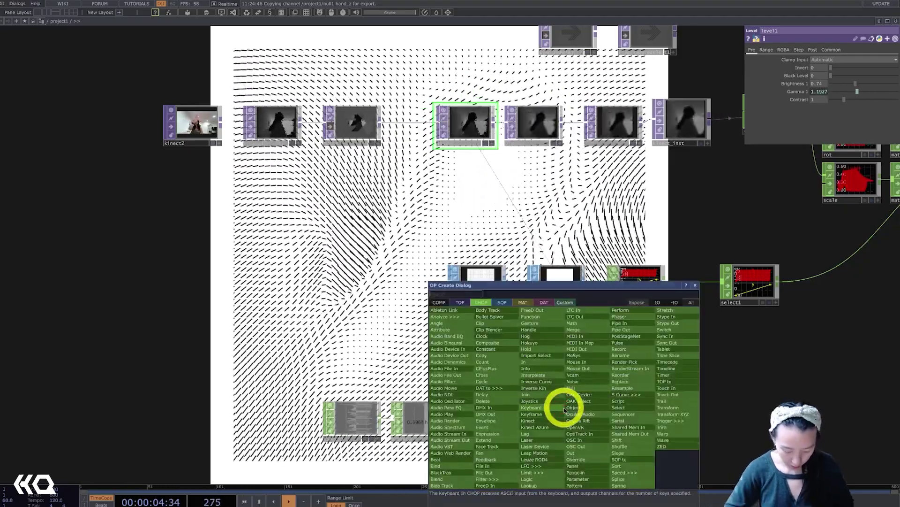
type("lag")
left_click(553, 433)
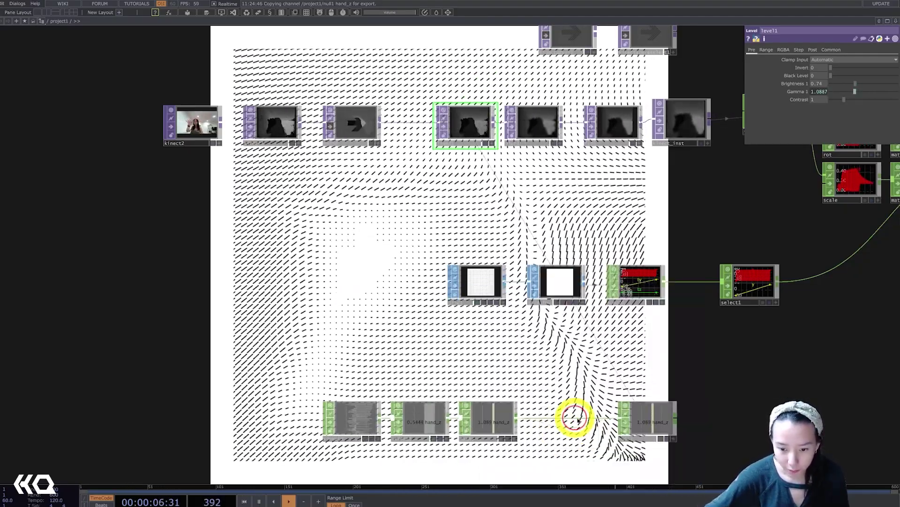
left_click(578, 412)
left_click_drag(832, 69, 805, 67)
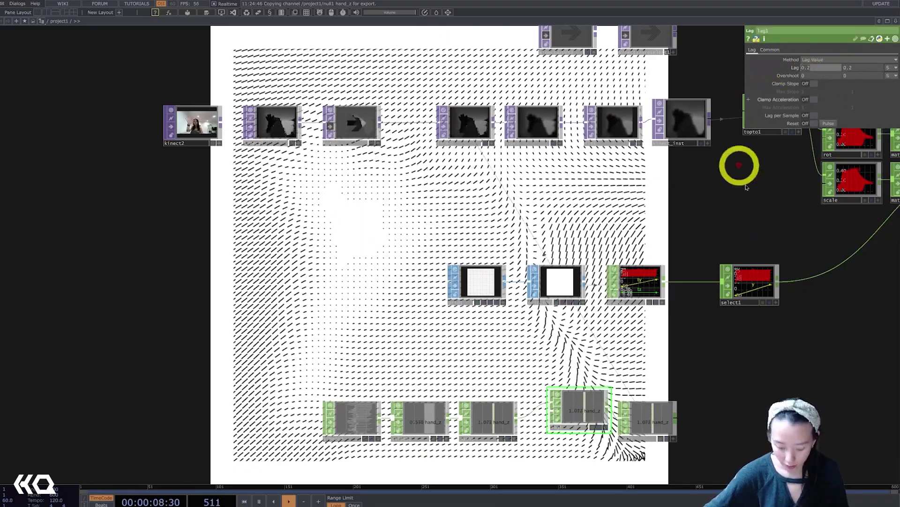
scroll(748, 204, "down", 7)
left_click_drag(772, 333, 561, 338)
scroll(567, 221, "up", 1)
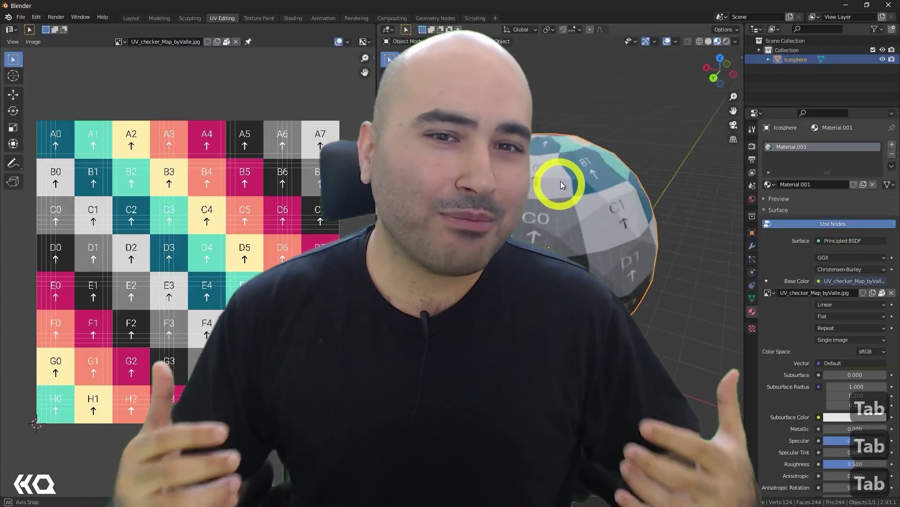
middle_click_drag(564, 182, 602, 192)
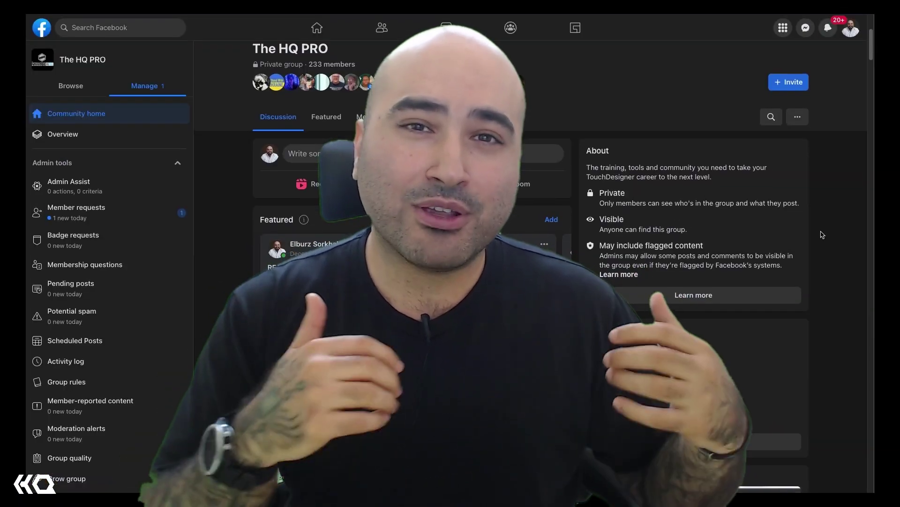
scroll(822, 235, "down", 3)
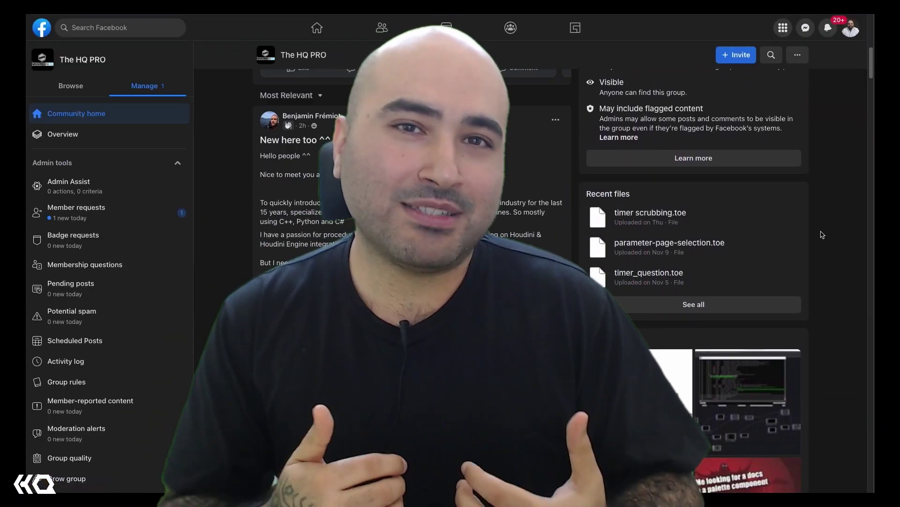